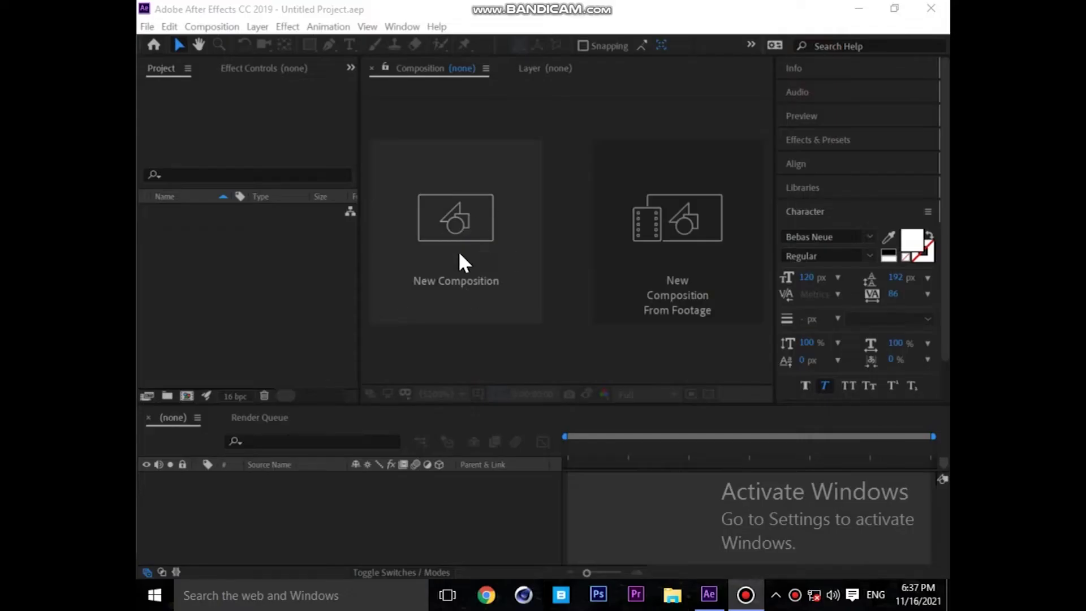
# - Create a new composition named 'main comp'
pyautogui.click(458, 250)
pyautogui.write('main comp')
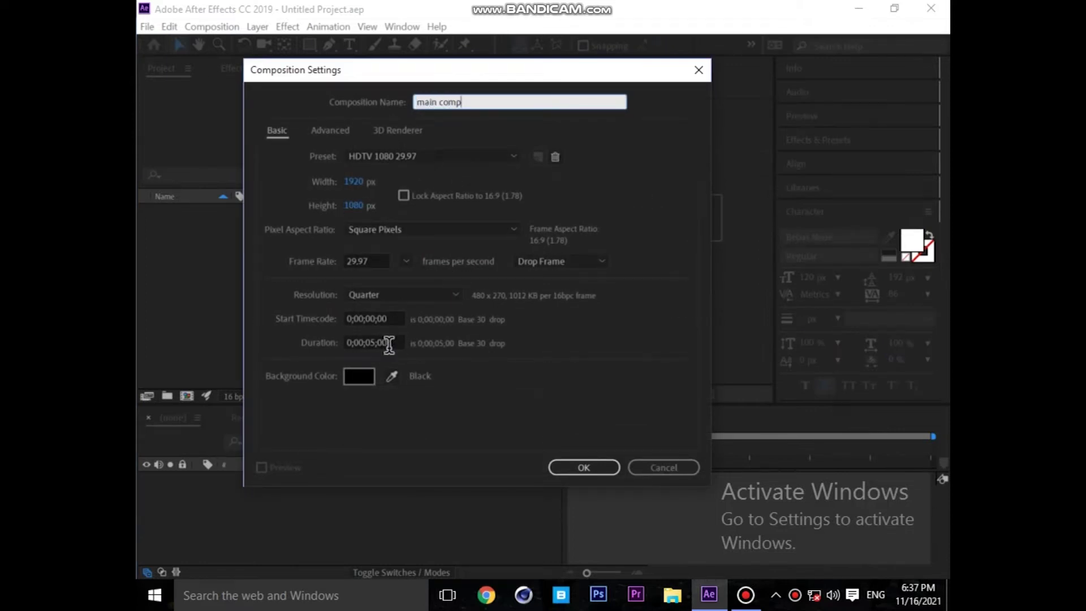
pyautogui.click(588, 467)
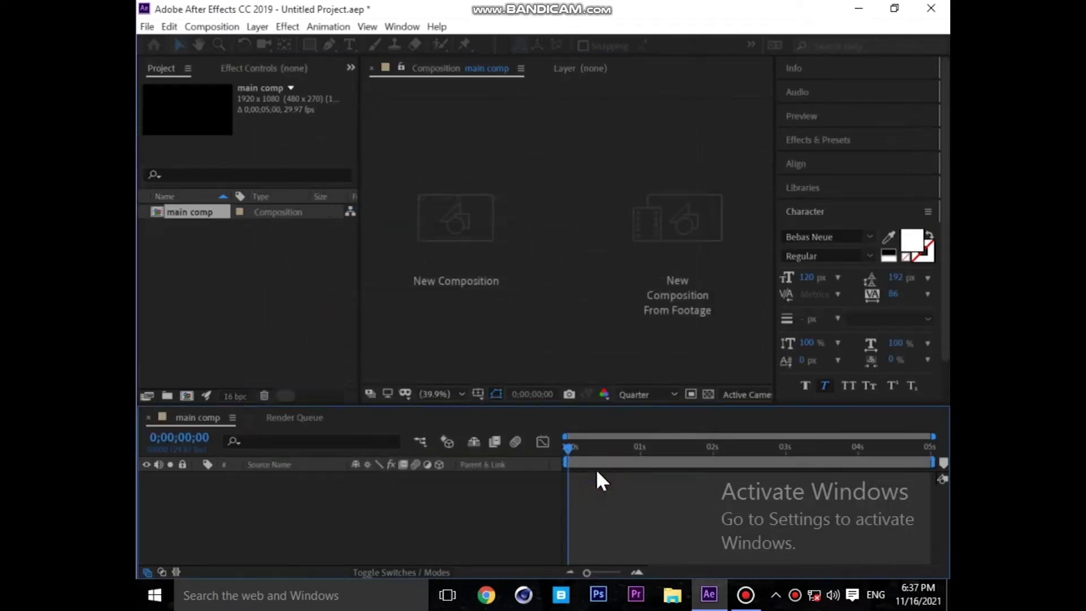
# - Add a solid named 'element' and apply Video Copilot's Element effect to it
pyautogui.click(257, 27)
pyautogui.moveTo(272, 45)
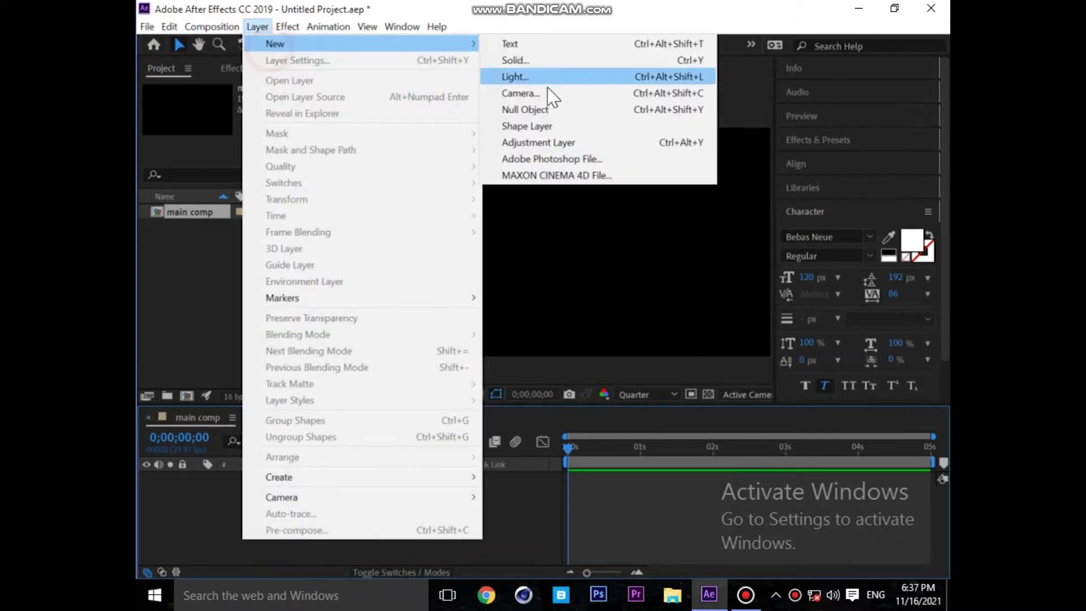
pyautogui.click(536, 59)
pyautogui.write('e')
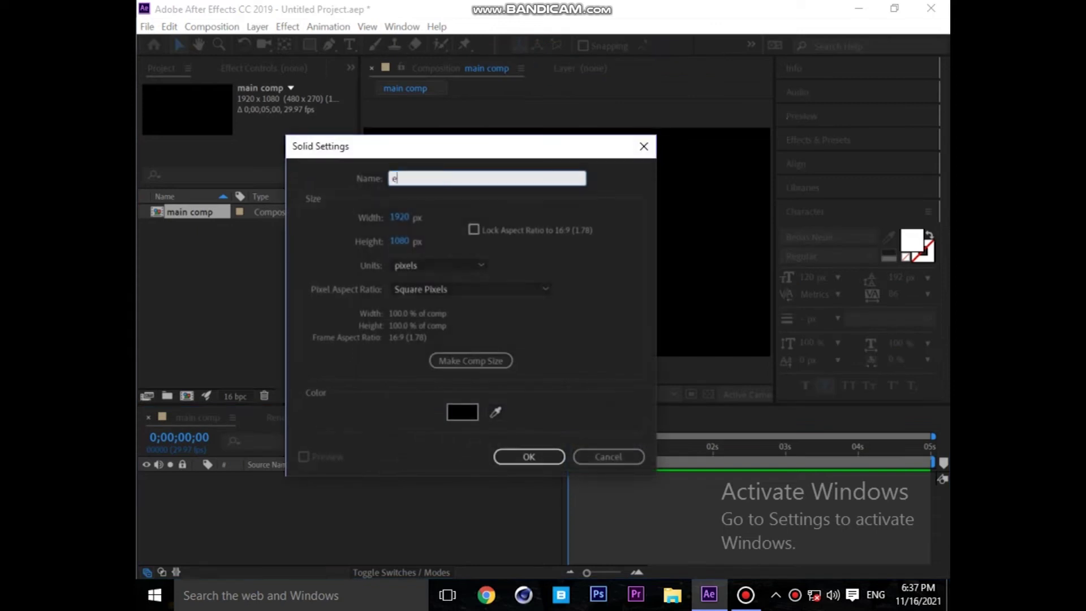
pyautogui.write('lement')
pyautogui.press('Return')
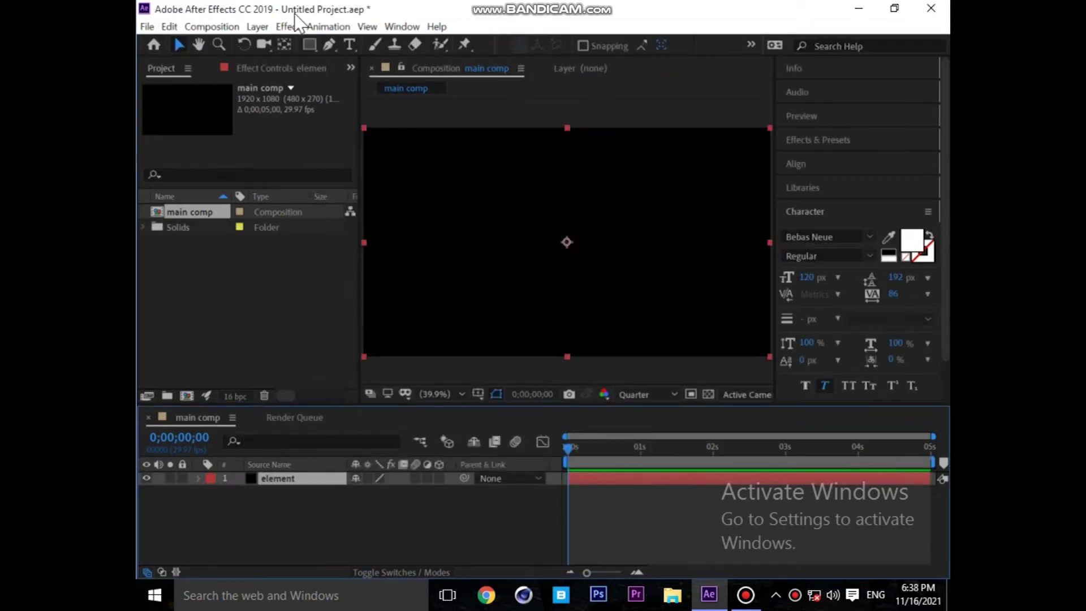
pyautogui.click(288, 32)
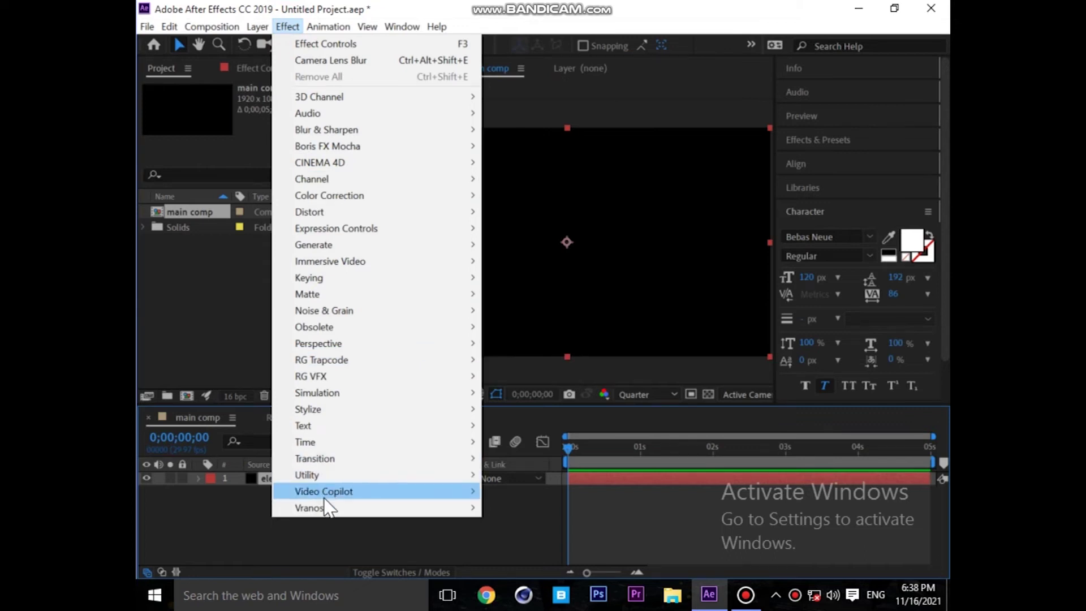
pyautogui.moveTo(324, 497)
pyautogui.click(559, 491)
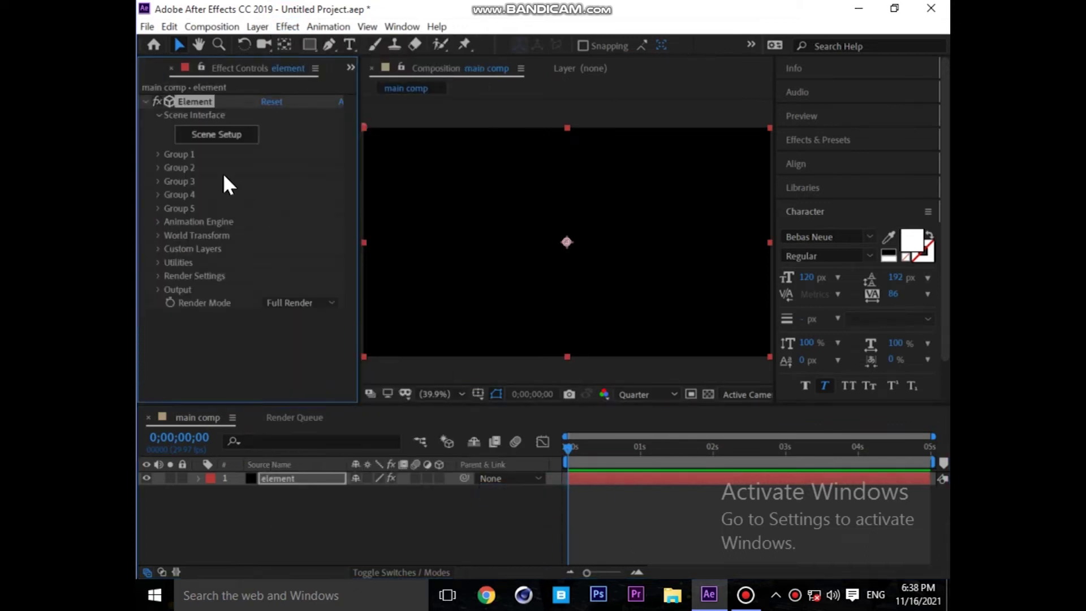
# - Type the title text 'CINEMATIC TITLE' in the composition
pyautogui.click(350, 43)
pyautogui.click(503, 238)
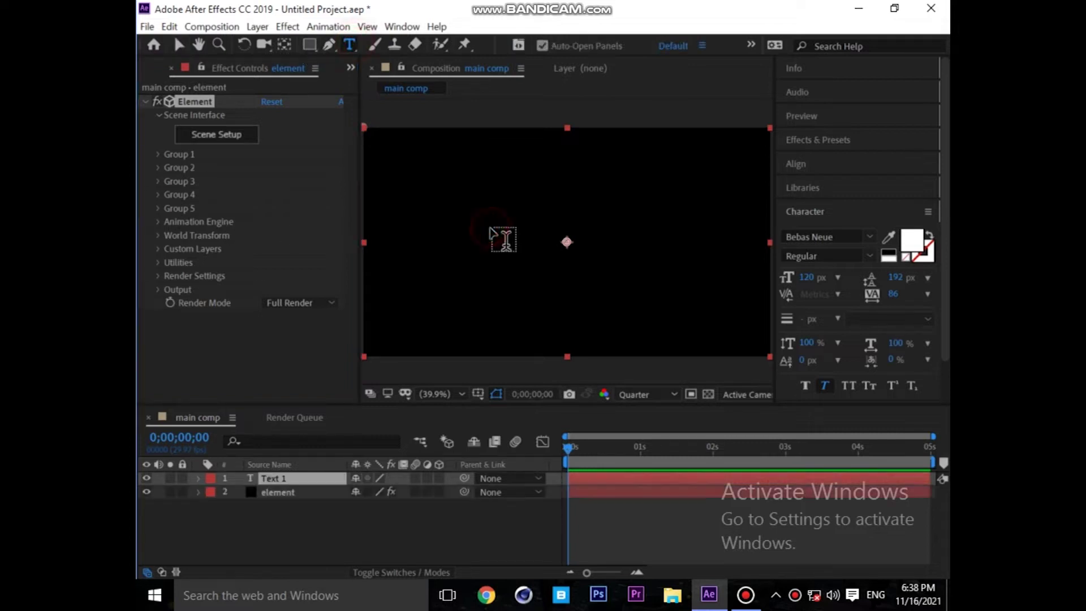
pyautogui.write('CINEMATIC TIT')
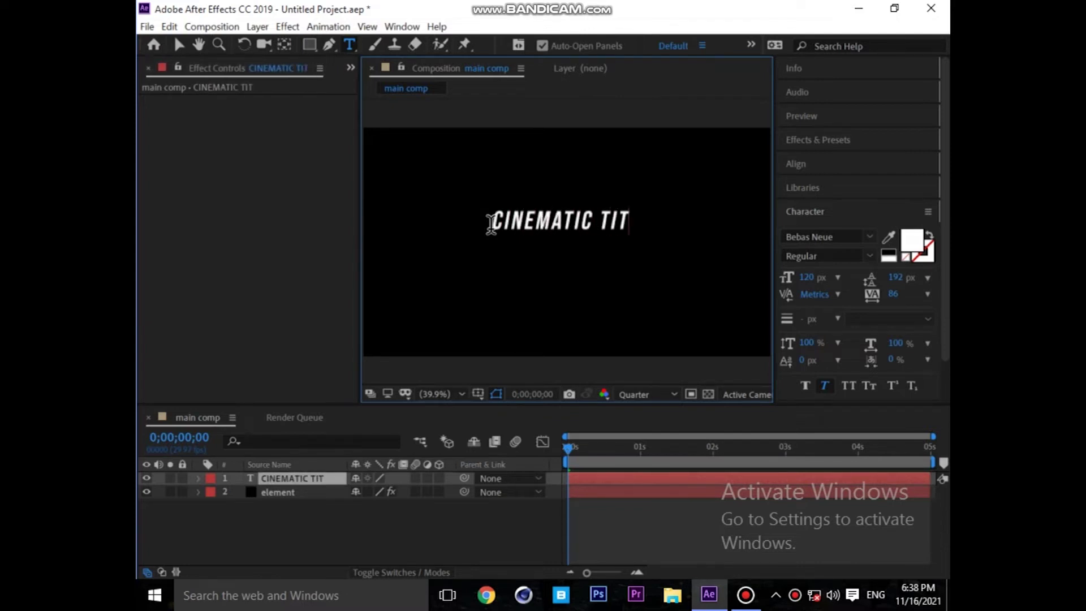
pyautogui.write('LE')
pyautogui.hotkey('ctrl', 'a')
pyautogui.click(178, 46)
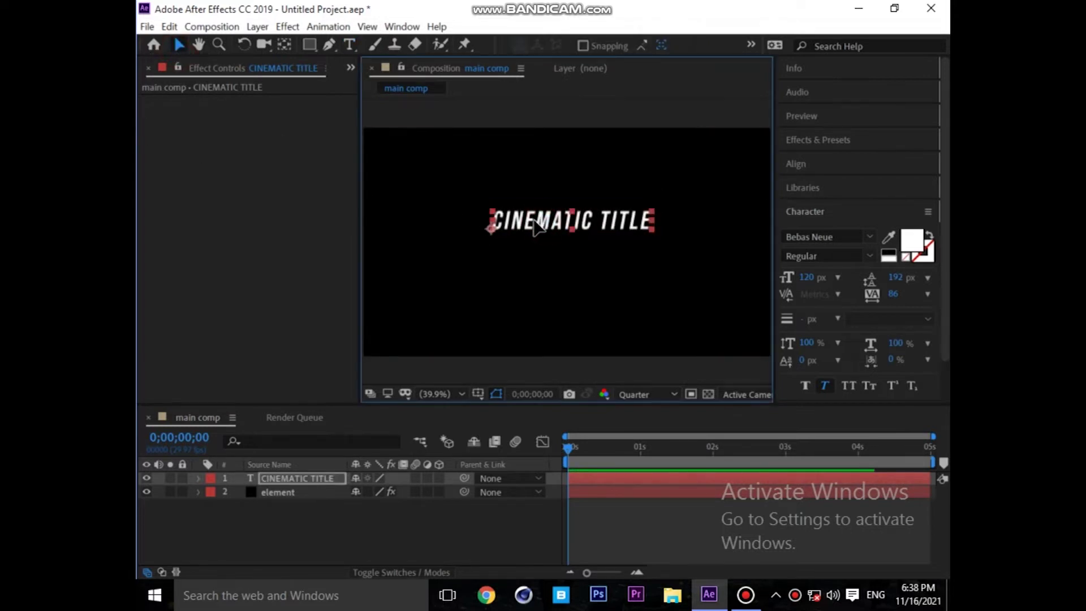
pyautogui.press('capslock')
pyautogui.click(224, 340)
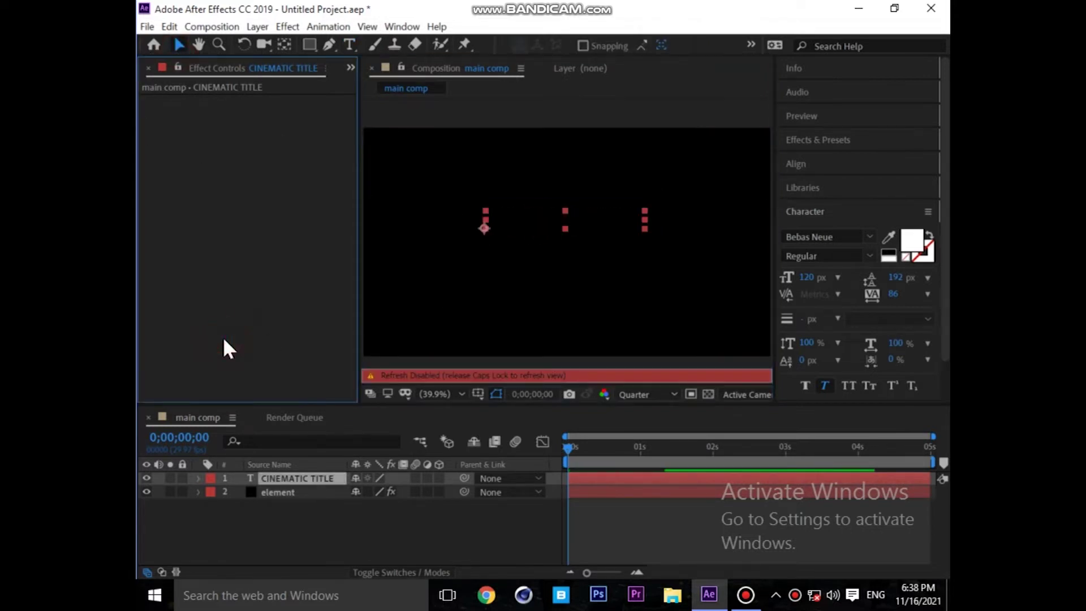
pyautogui.press('capslock')
# - Add an 'INTRO' line below the title at 80 px, shifted slightly right
pyautogui.click(355, 44)
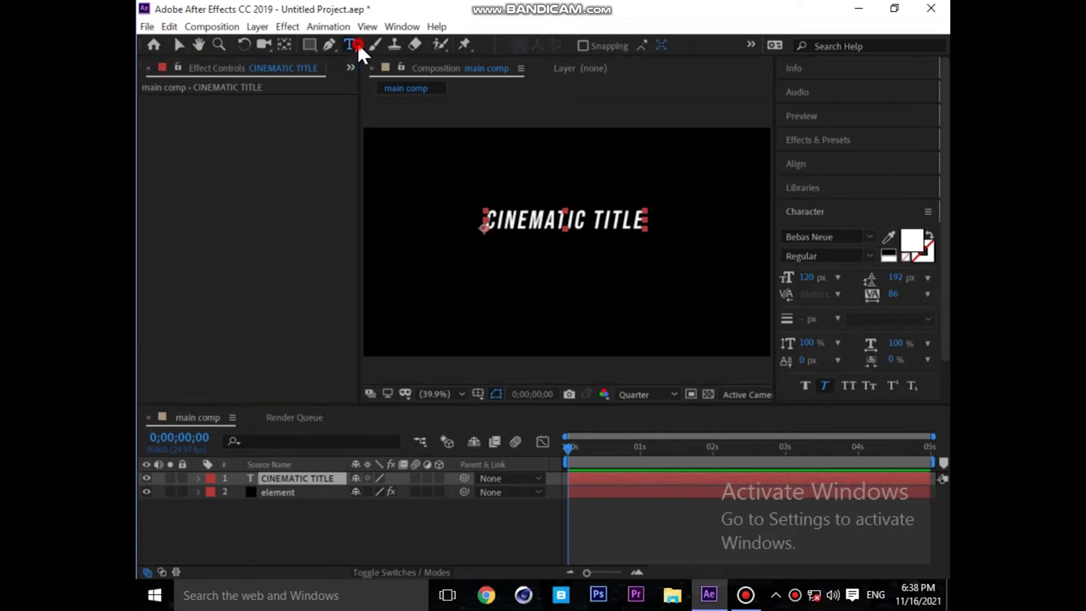
pyautogui.click(549, 251)
pyautogui.write('intro')
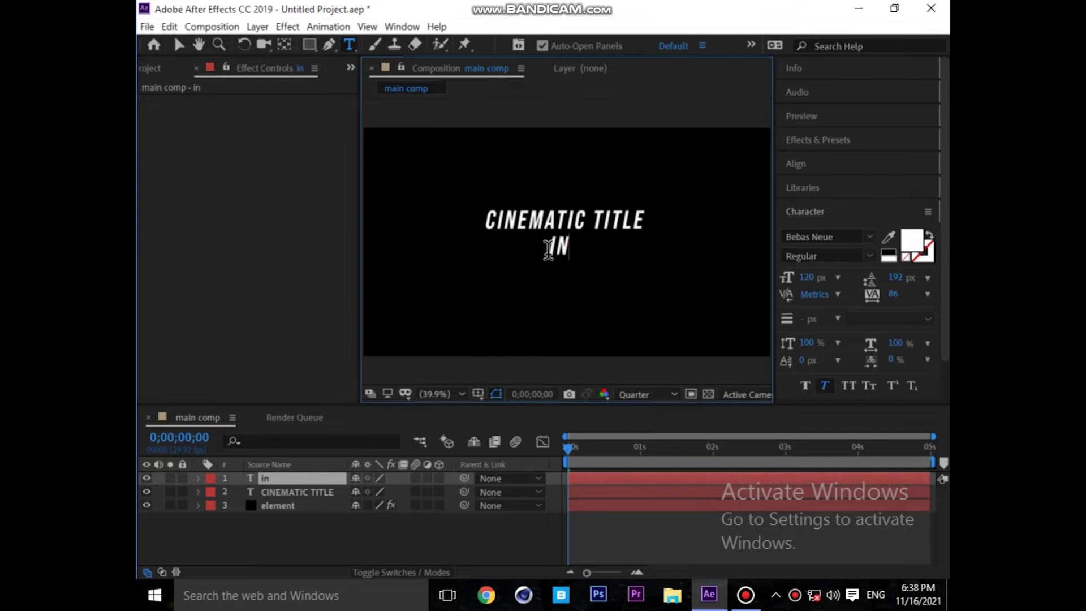
pyautogui.click(806, 277)
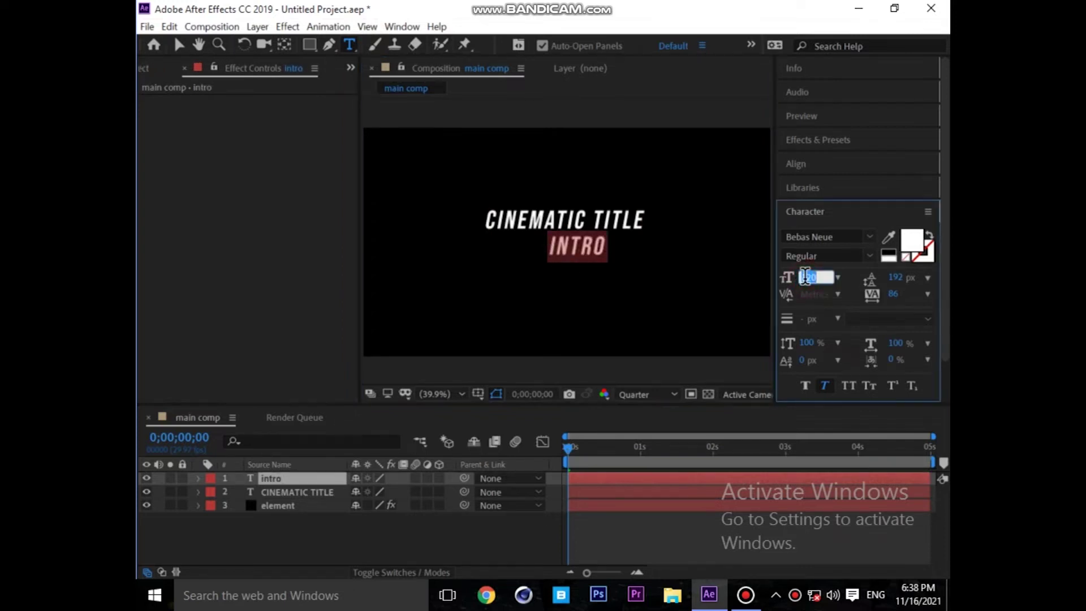
pyautogui.write('80')
pyautogui.press('Return')
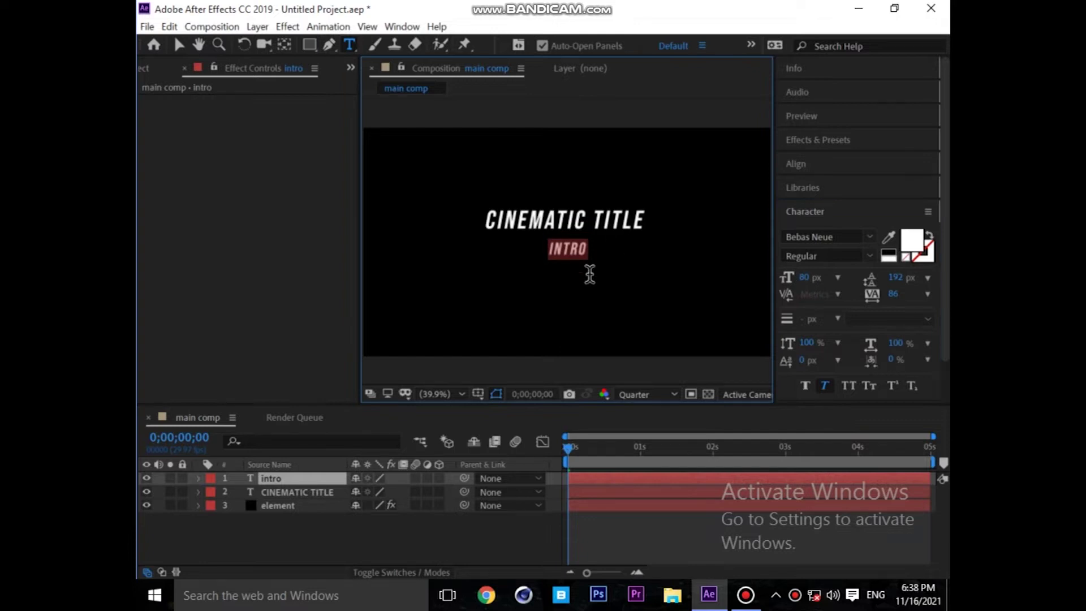
pyautogui.click(492, 279)
pyautogui.moveTo(513, 277); pyautogui.dragTo(524, 270)
# - Select the element solid layer in the timeline
pyautogui.click(294, 479)
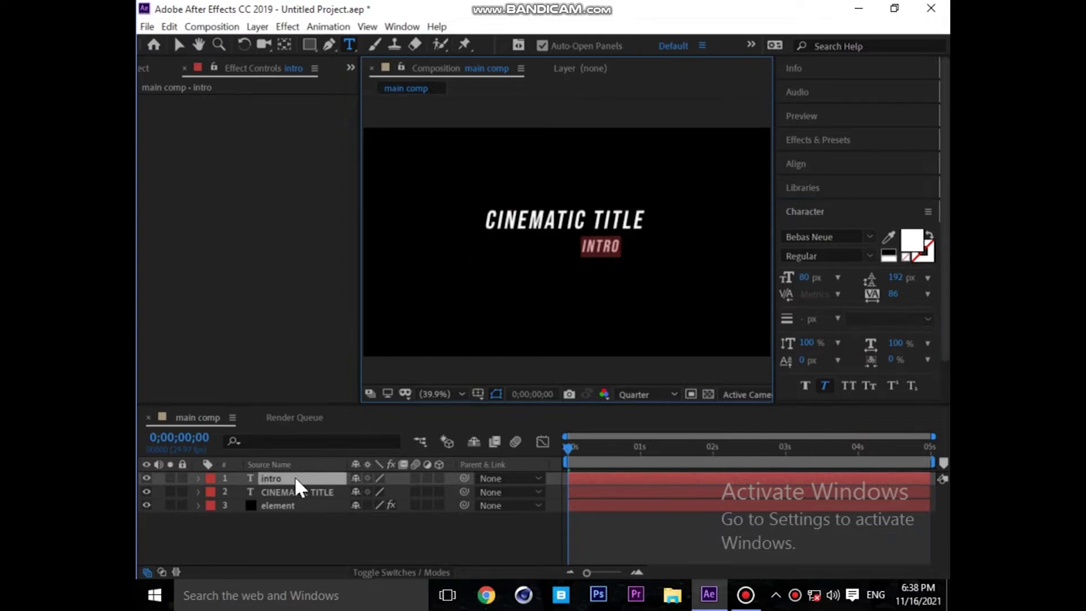
pyautogui.click(277, 523)
pyautogui.click(274, 507)
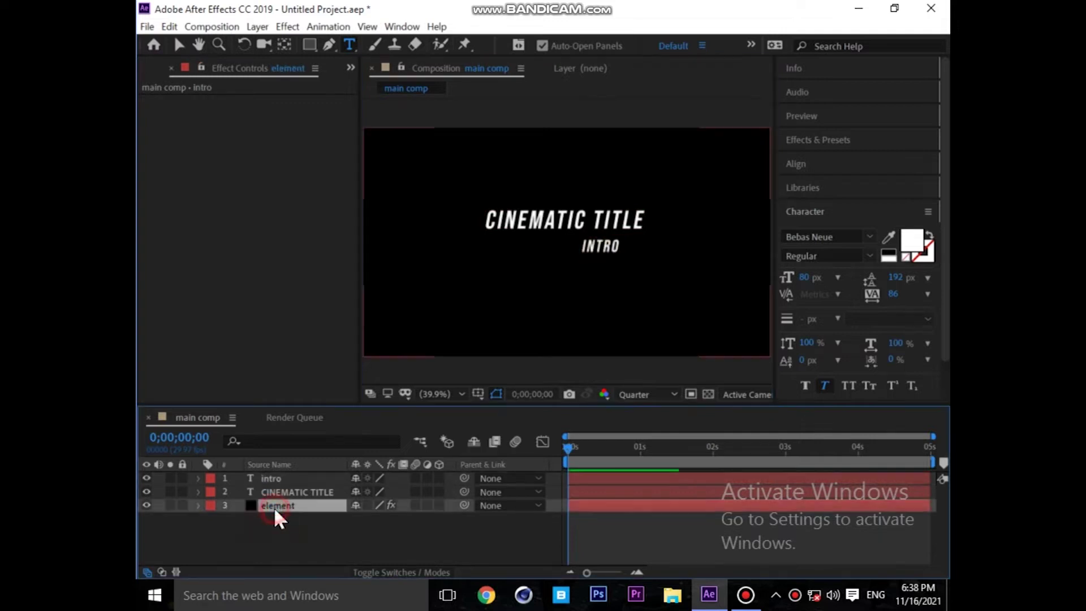
# - Move element to the top of the stack and set Path Layer 1 to CINEMATIC TITLE
pyautogui.moveTo(288, 505); pyautogui.dragTo(288, 476)
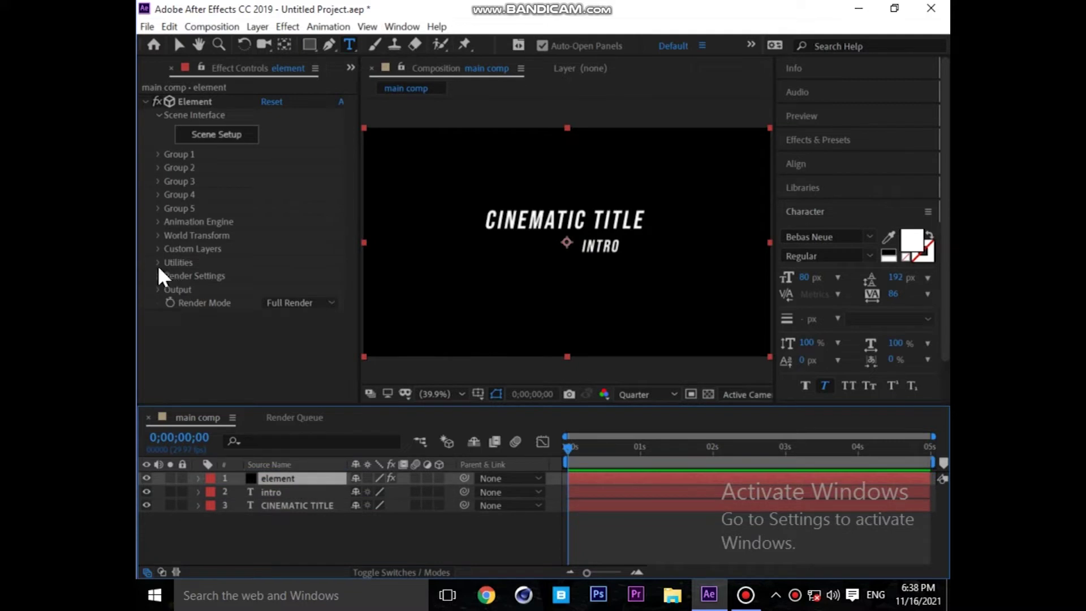
pyautogui.click(158, 249)
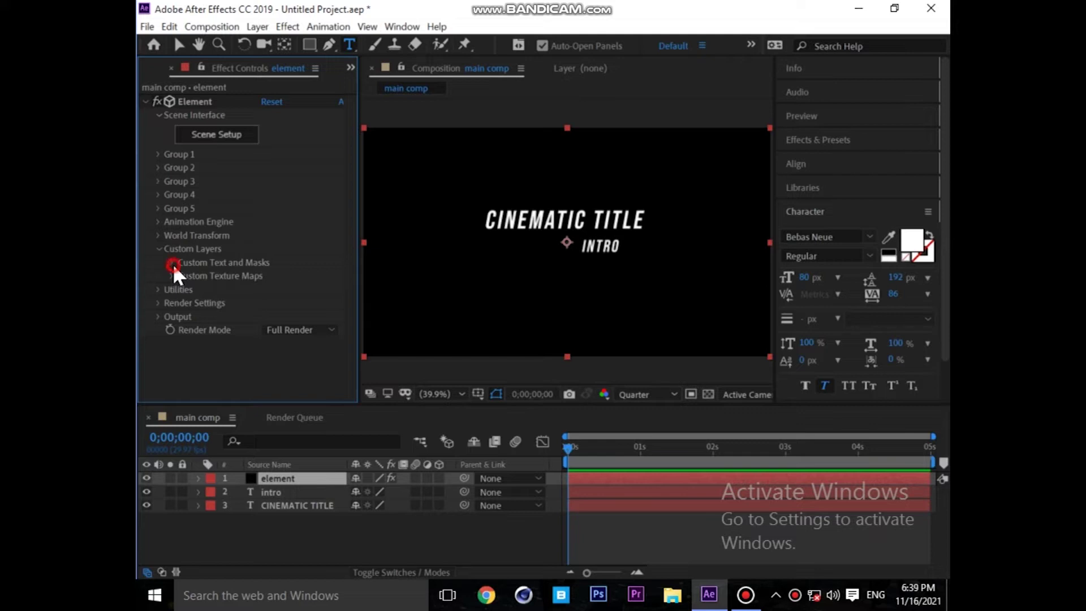
pyautogui.click(172, 263)
pyautogui.click(275, 206)
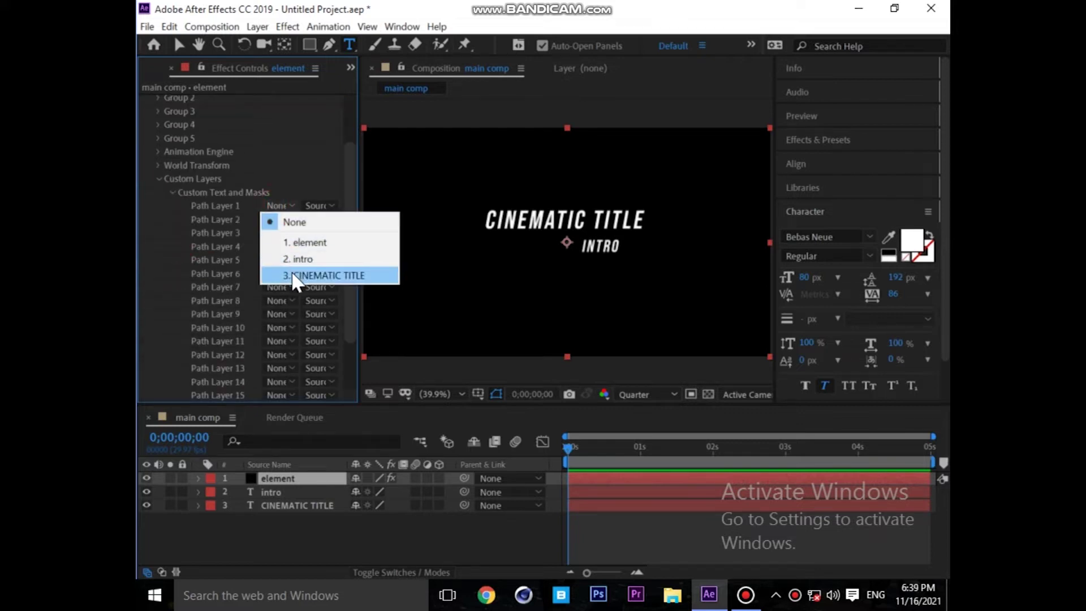
pyautogui.click(292, 274)
# - Set Path Layer 2 to intro and hide both text layers
pyautogui.click(282, 221)
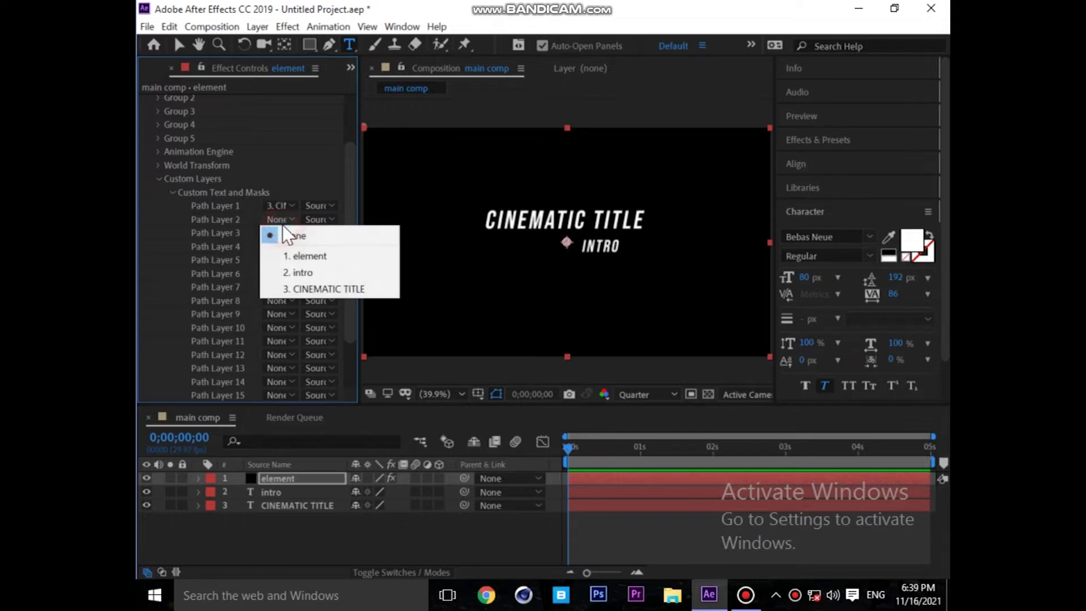
pyautogui.click(289, 272)
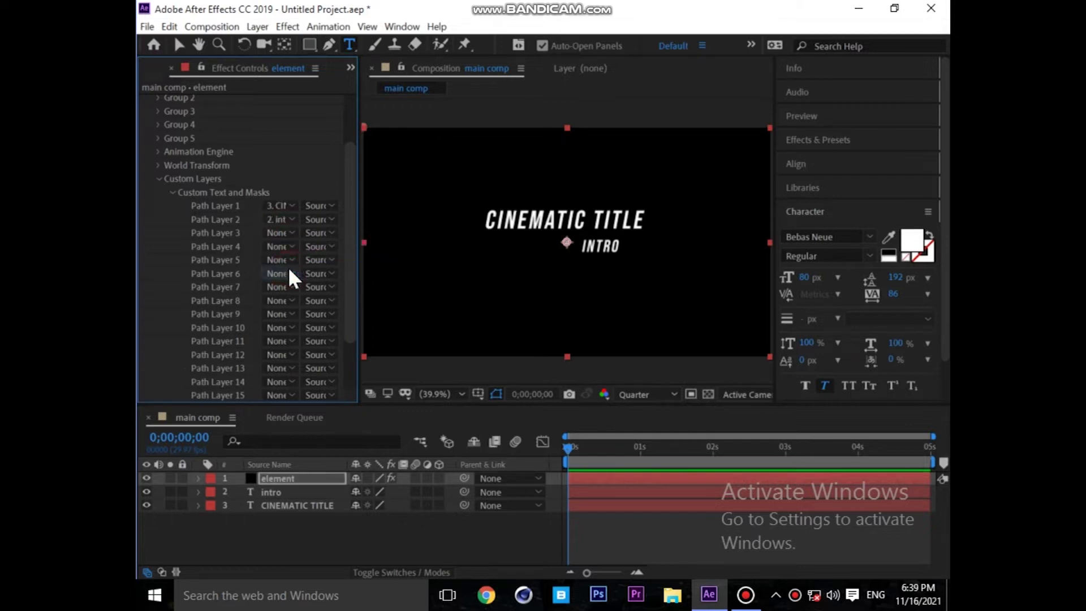
pyautogui.click(159, 179)
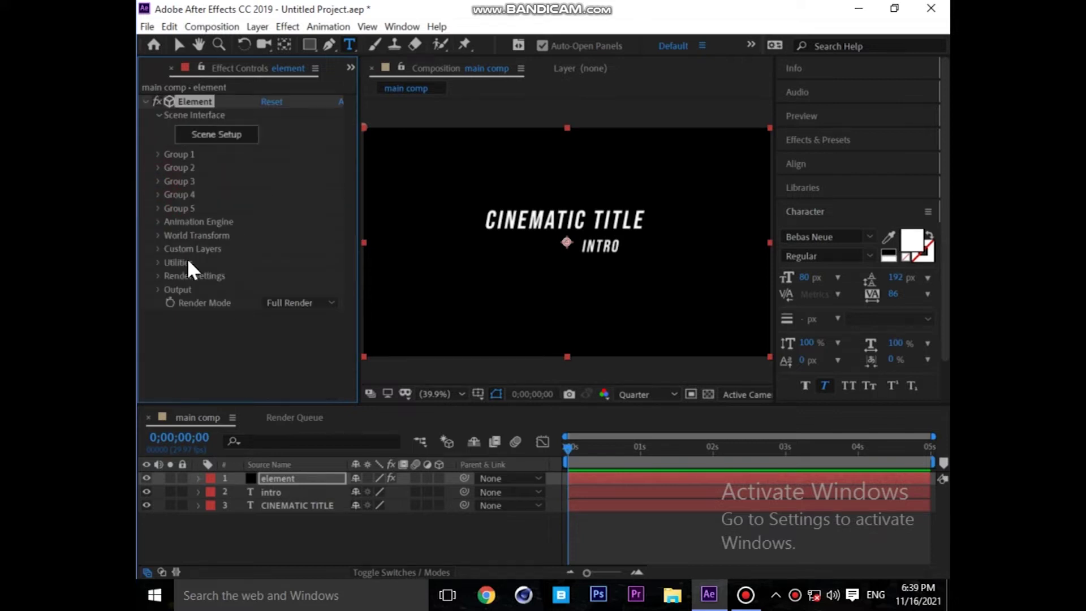
pyautogui.moveTo(142, 490); pyautogui.dragTo(145, 541)
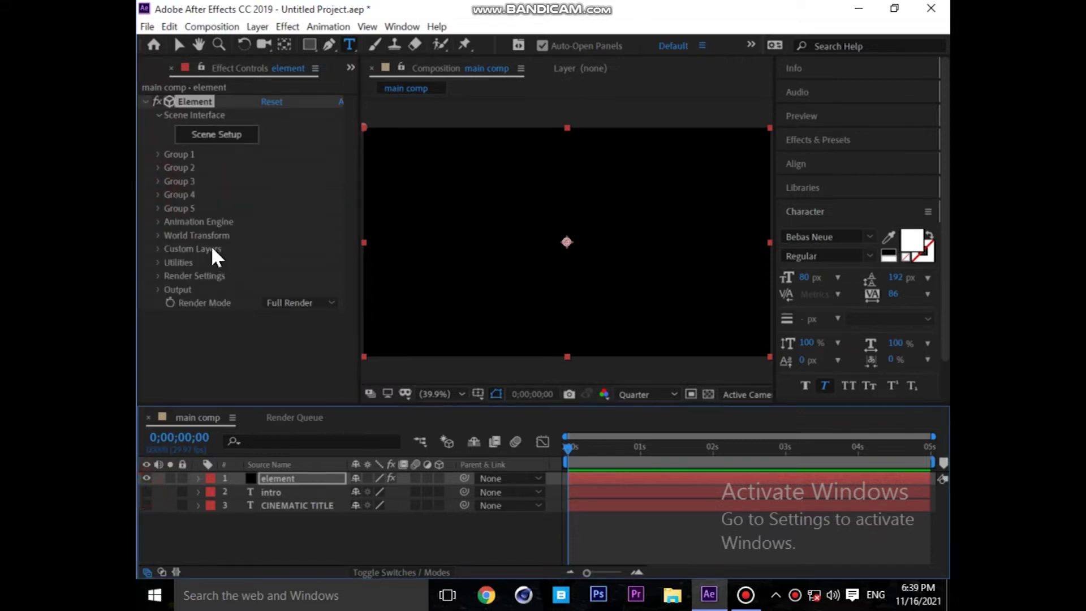
# - In Element's Scene Setup, extrude the custom title text into a 3D model
pyautogui.click(212, 138)
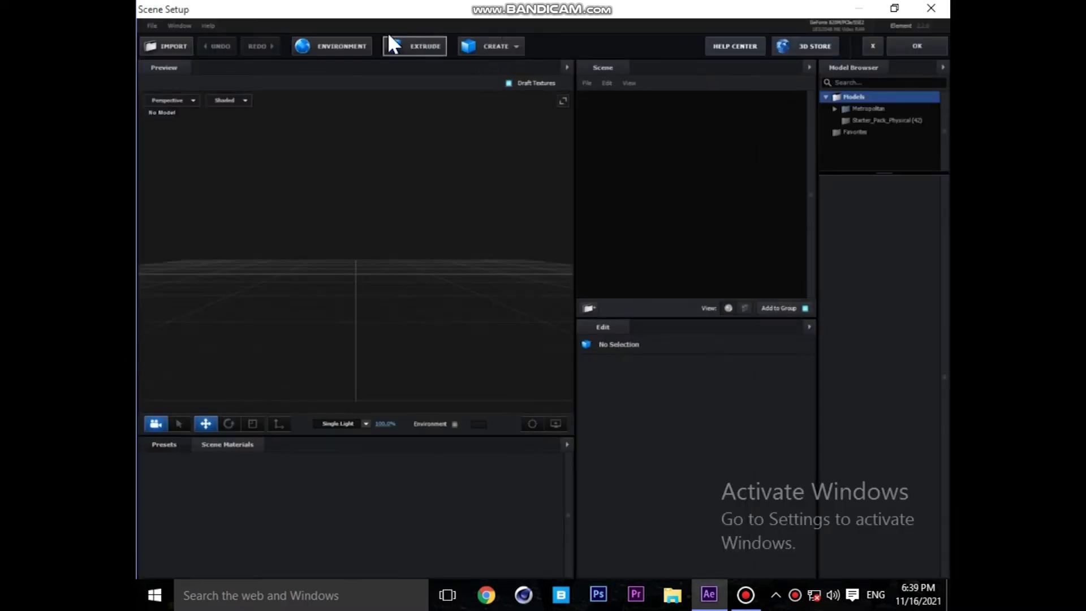
pyautogui.click(424, 45)
pyautogui.click(511, 177)
pyautogui.moveTo(495, 178)
pyautogui.mouseDown()
pyautogui.moveTo(508, 180)
pyautogui.moveTo(499, 180)
pyautogui.mouseUp()
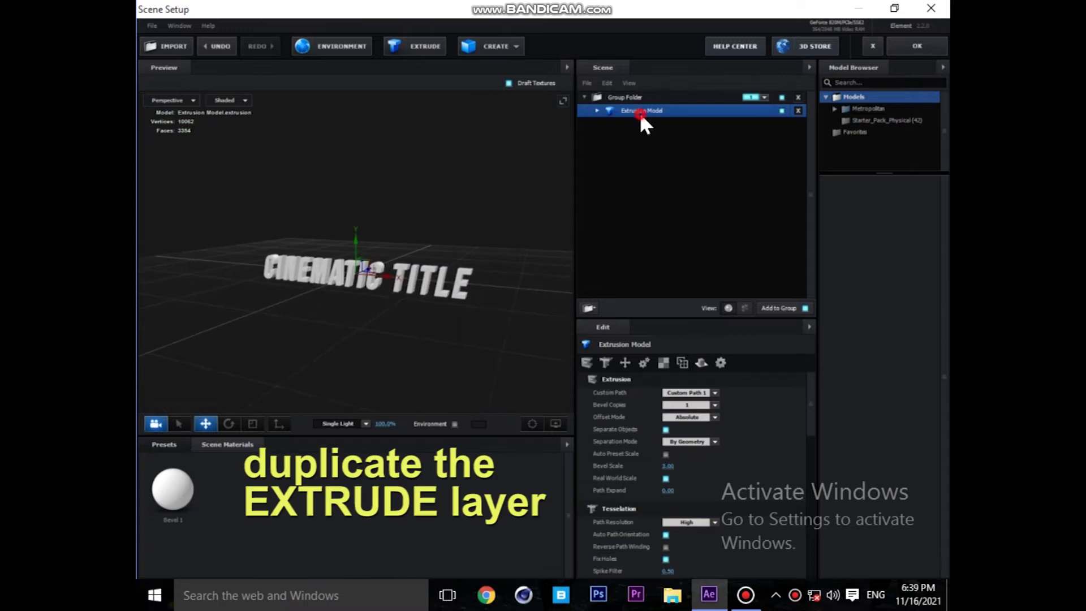
# - Duplicate the extrusion, switch it to Custom Path 2, and move INTRO below the title
pyautogui.hotkey('ctrl', 'd')
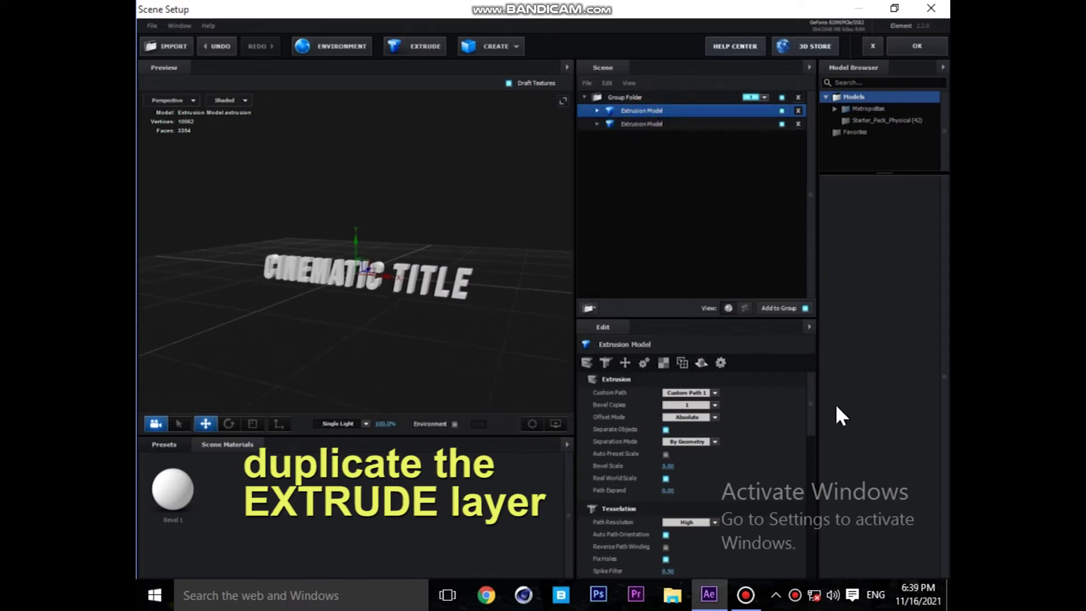
pyautogui.click(714, 393)
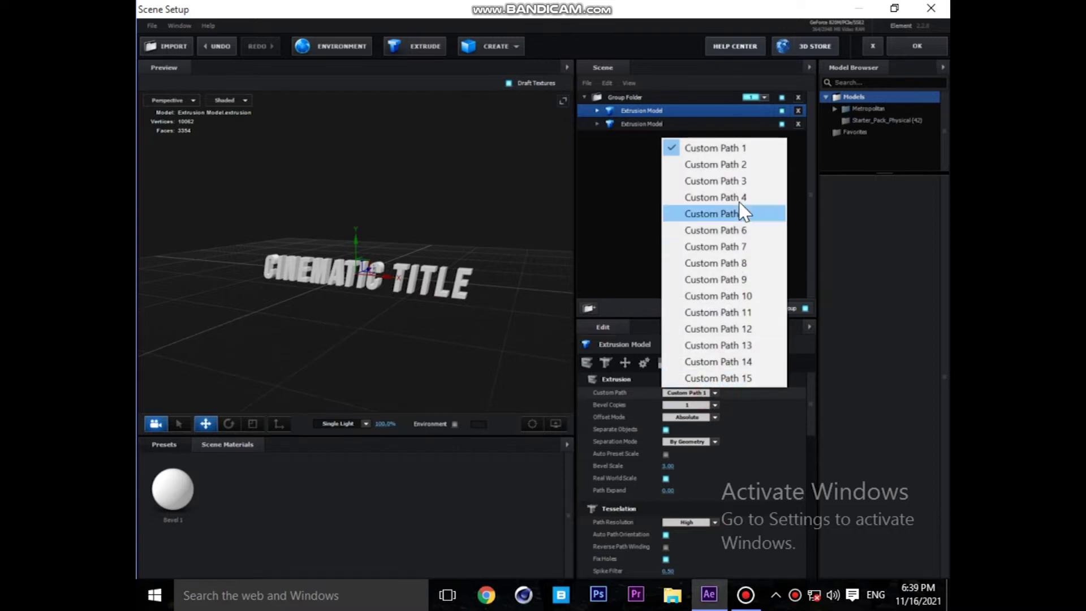
pyautogui.click(740, 165)
pyautogui.moveTo(356, 239)
pyautogui.mouseDown()
pyautogui.moveTo(504, 306)
pyautogui.moveTo(529, 276)
pyautogui.moveTo(515, 286)
pyautogui.mouseUp()
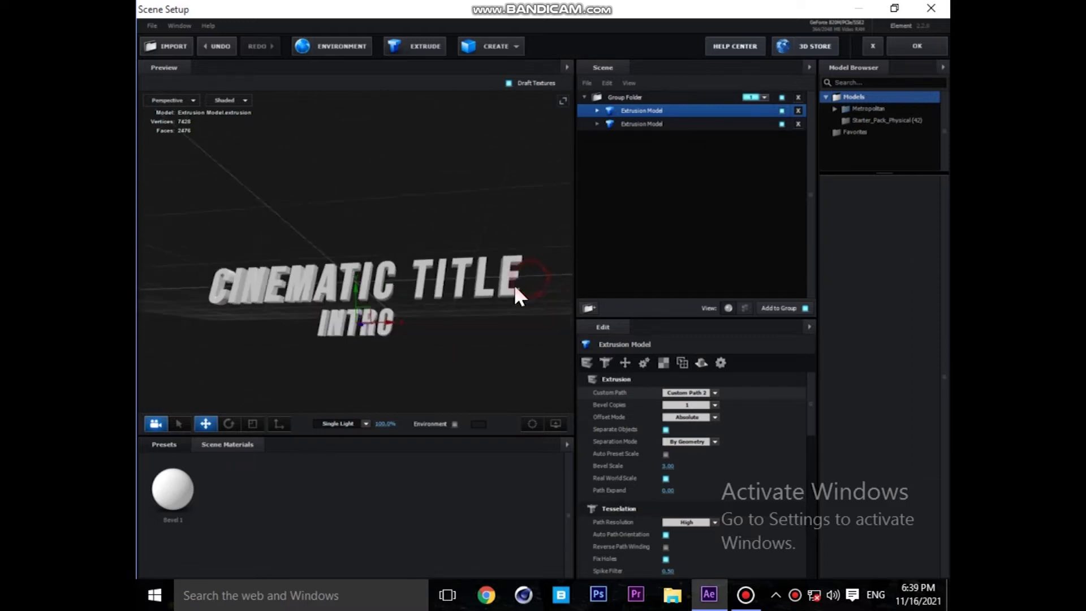
# - Apply the Physical Metal Diffused material to the title text and accept the scene
pyautogui.click(177, 443)
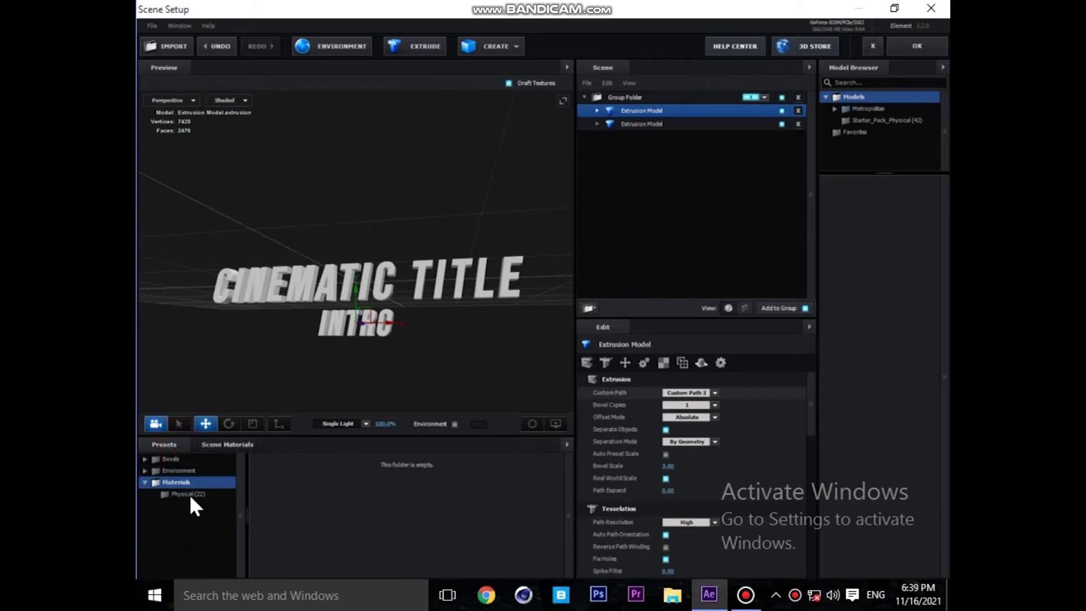
pyautogui.click(185, 495)
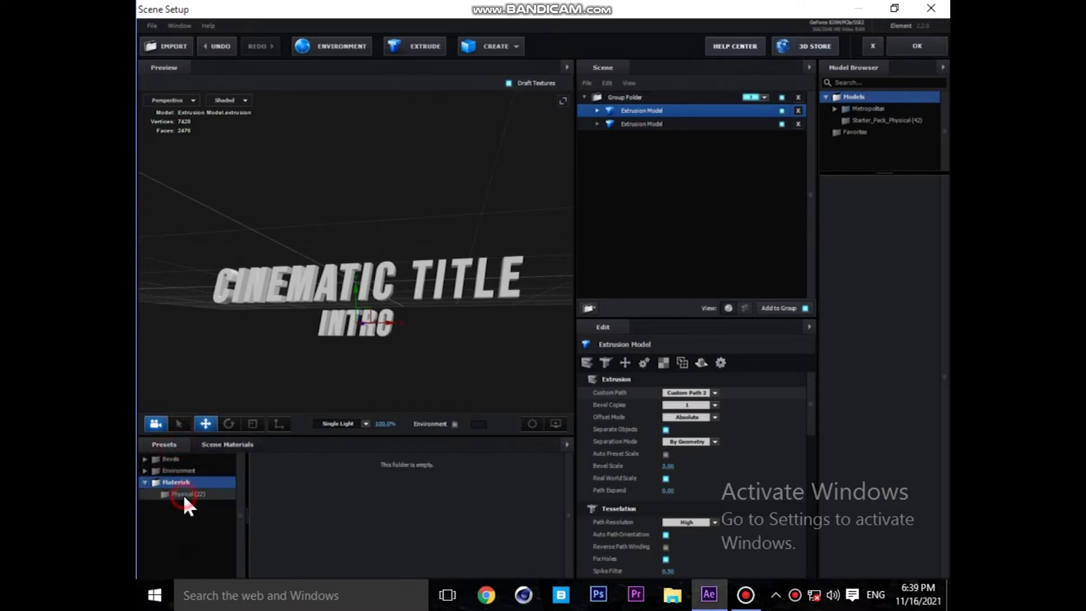
pyautogui.scroll(-2, 335, 515)
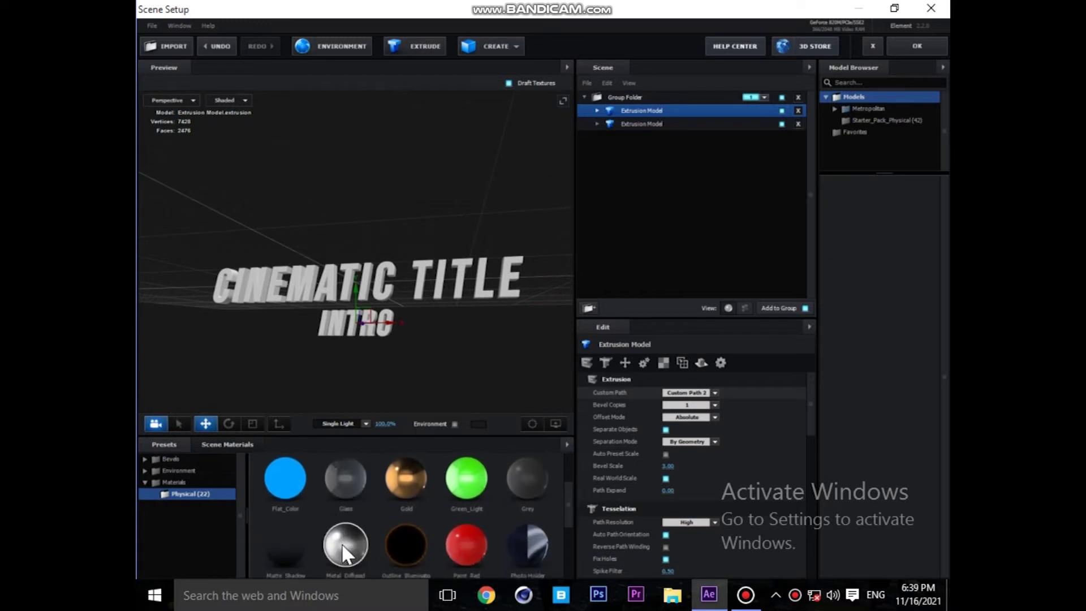
pyautogui.moveTo(341, 542)
pyautogui.mouseDown()
pyautogui.moveTo(379, 294)
pyautogui.moveTo(453, 303)
pyautogui.mouseUp()
pyautogui.click(915, 45)
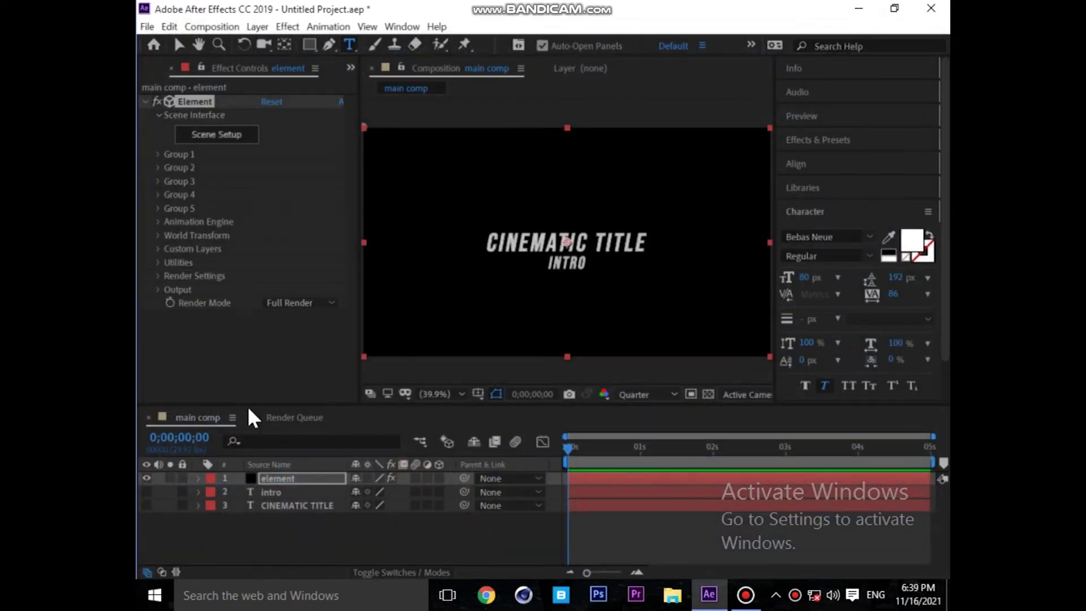
# - Import the pexels city night footage into the project
pyautogui.click(147, 64)
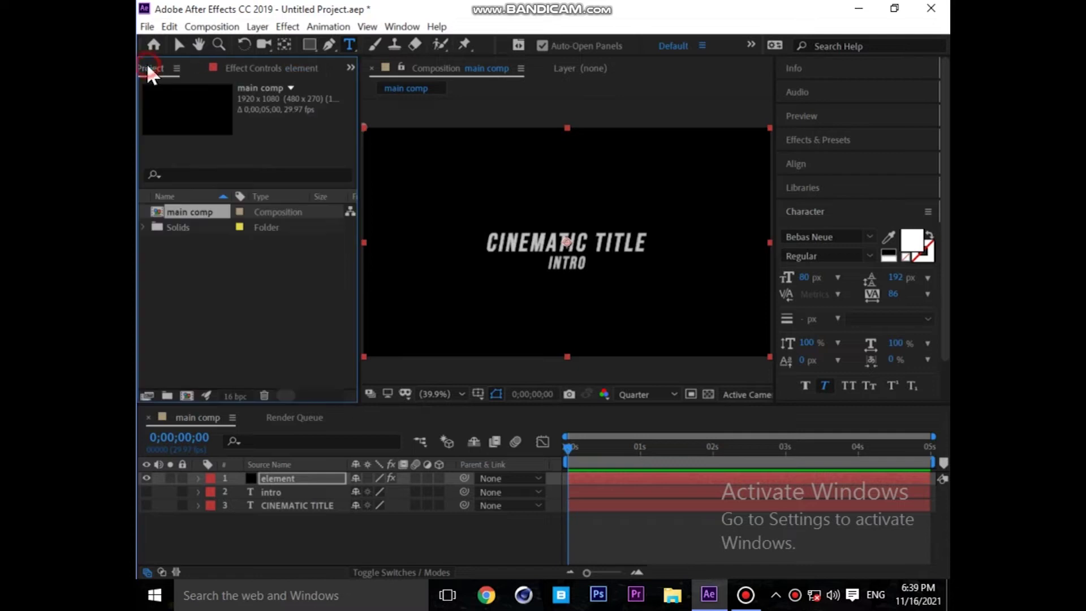
pyautogui.click(232, 295)
pyautogui.doubleClick(232, 296)
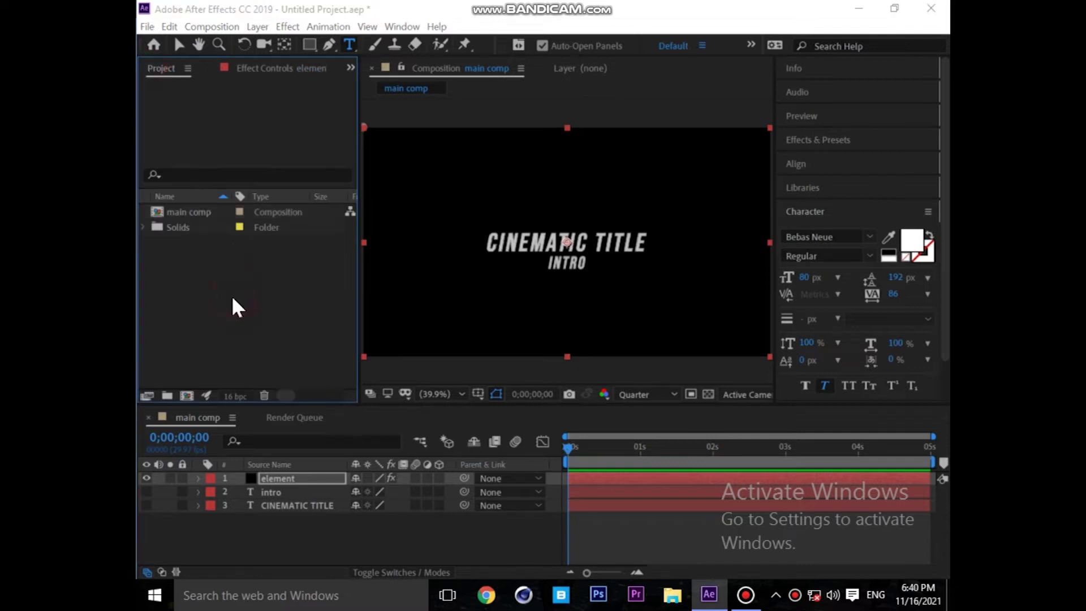
pyautogui.doubleClick(575, 308)
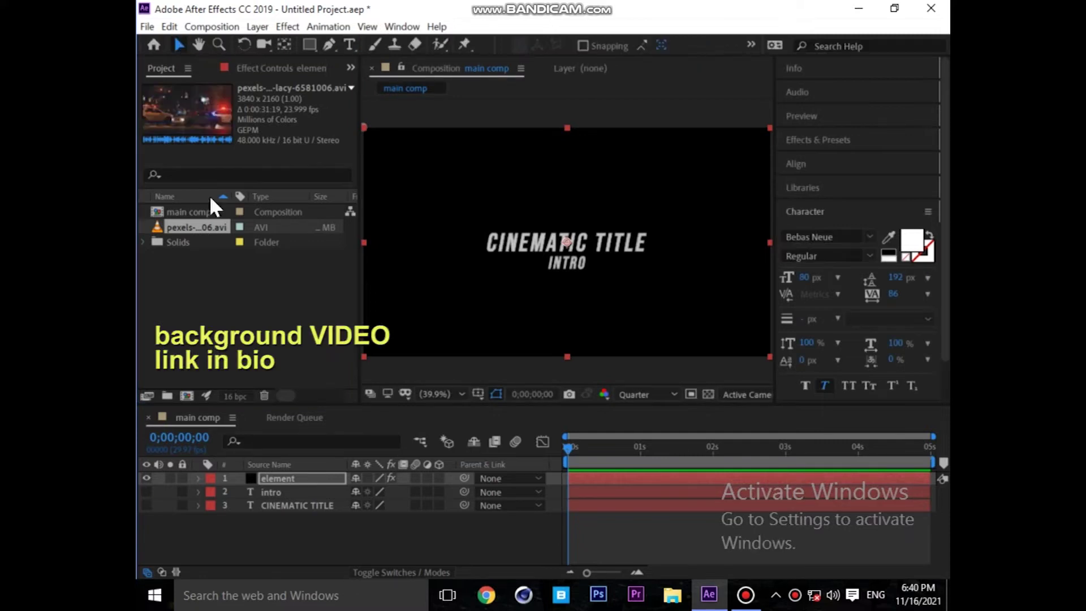
# - Preview the footage and add it to main comp as a layer
pyautogui.doubleClick(204, 229)
pyautogui.click(682, 447)
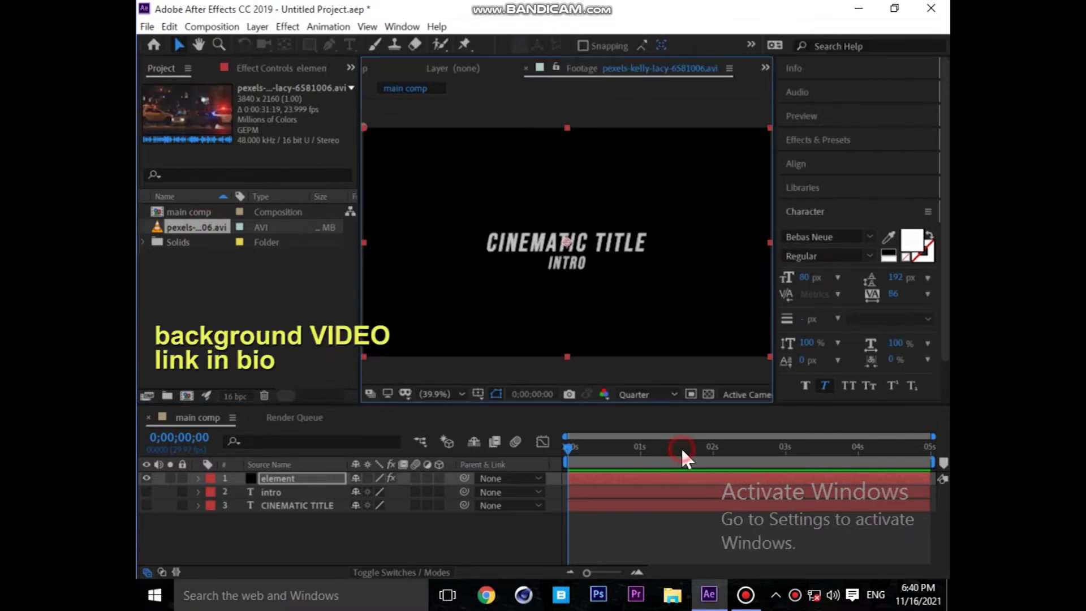
pyautogui.click(860, 448)
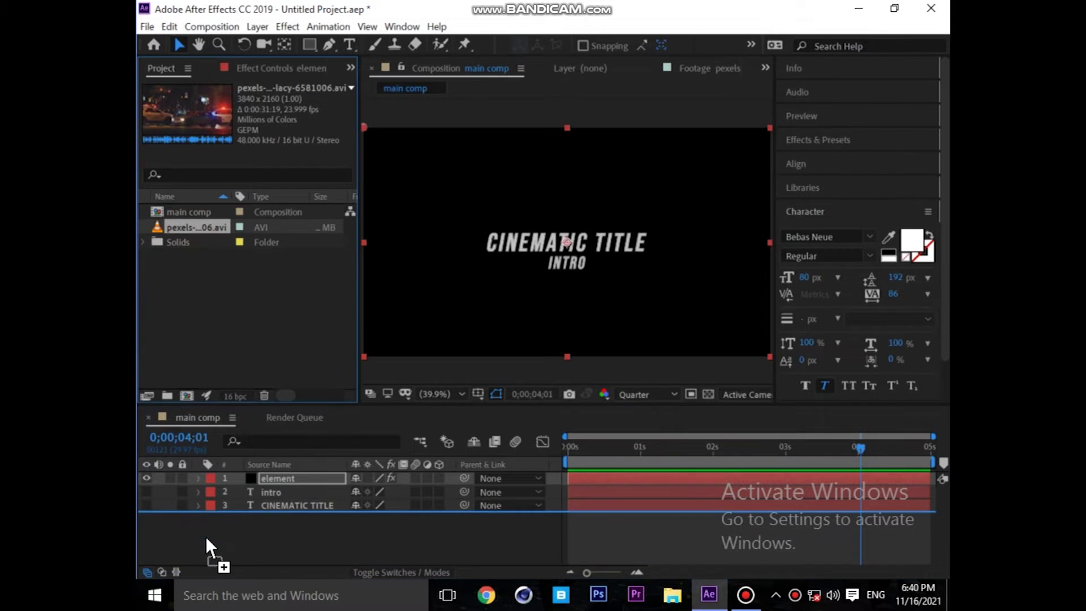
pyautogui.moveTo(191, 226); pyautogui.dragTo(206, 535)
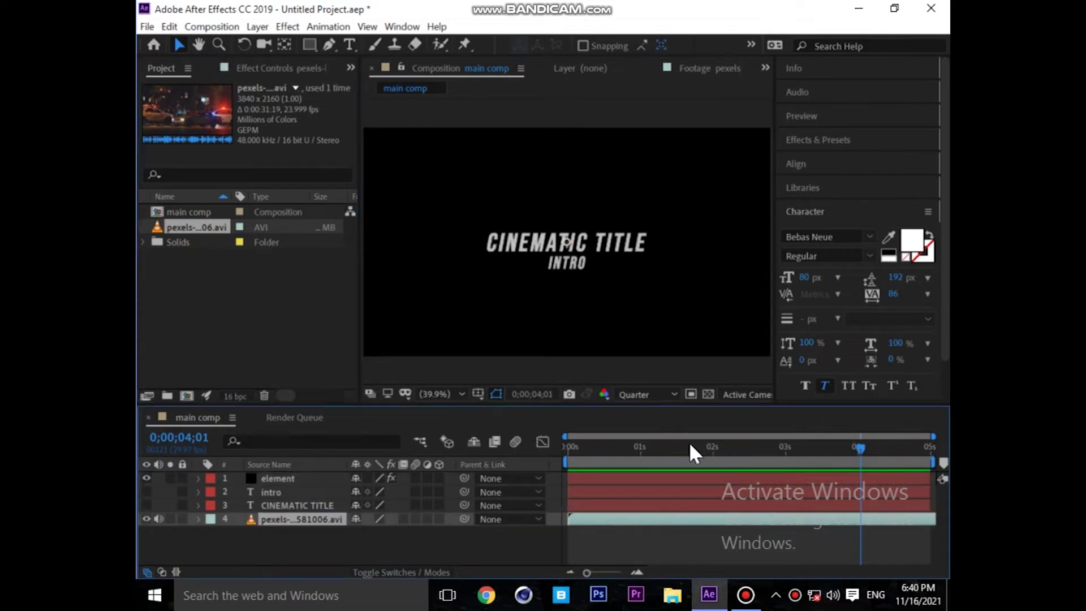
# - Scale the city footage layer down to 52%
pyautogui.click(639, 448)
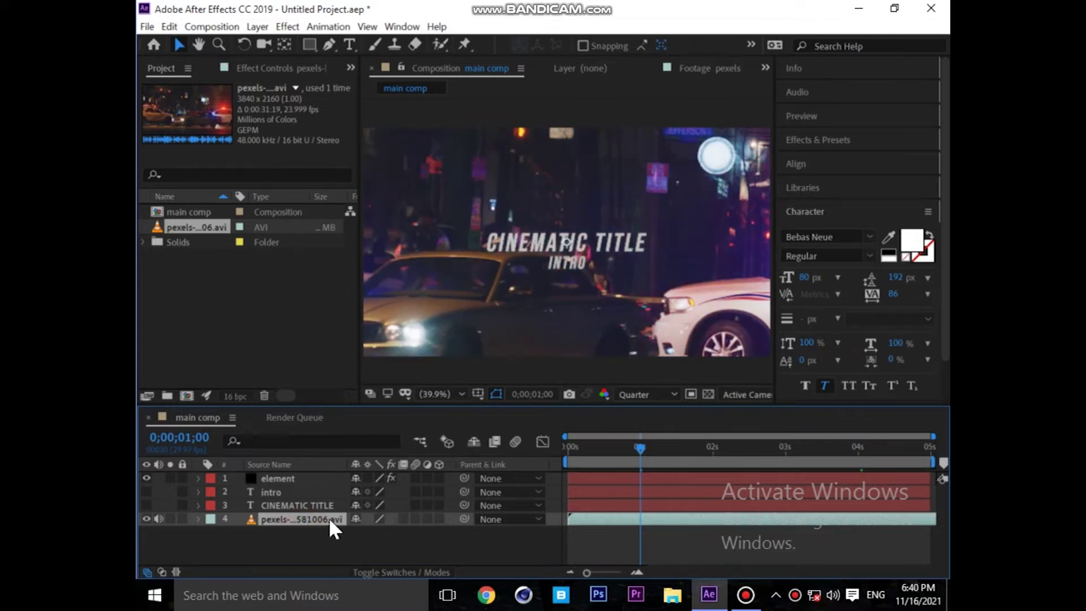
pyautogui.moveTo(635, 449)
pyautogui.mouseDown()
pyautogui.moveTo(591, 448)
pyautogui.moveTo(856, 448)
pyautogui.mouseUp()
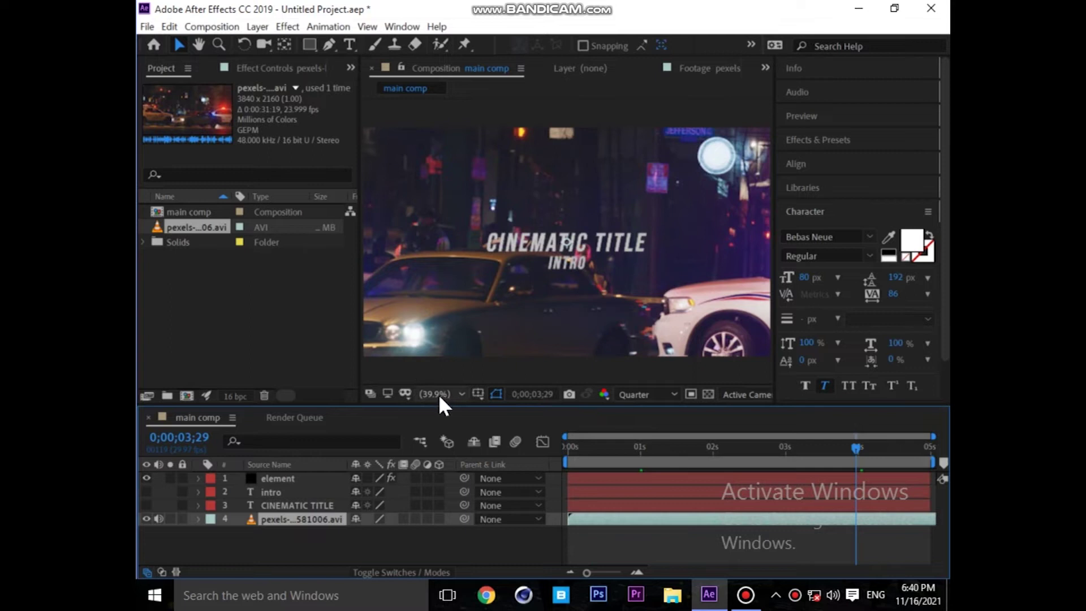
pyautogui.click(295, 523)
pyautogui.press('s')
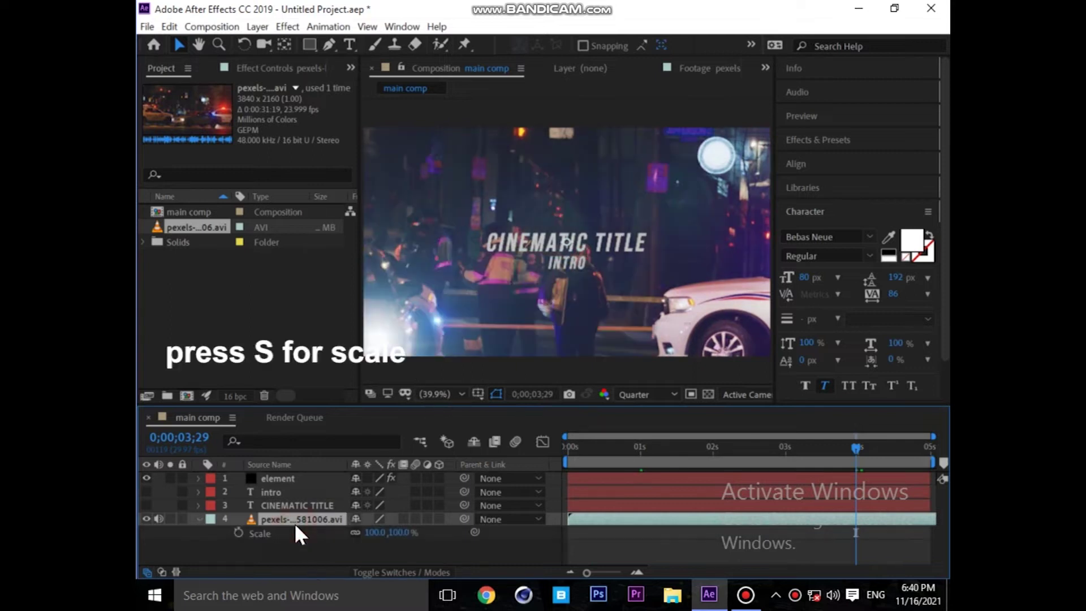
pyautogui.click(373, 530)
pyautogui.moveTo(373, 531); pyautogui.dragTo(346, 533)
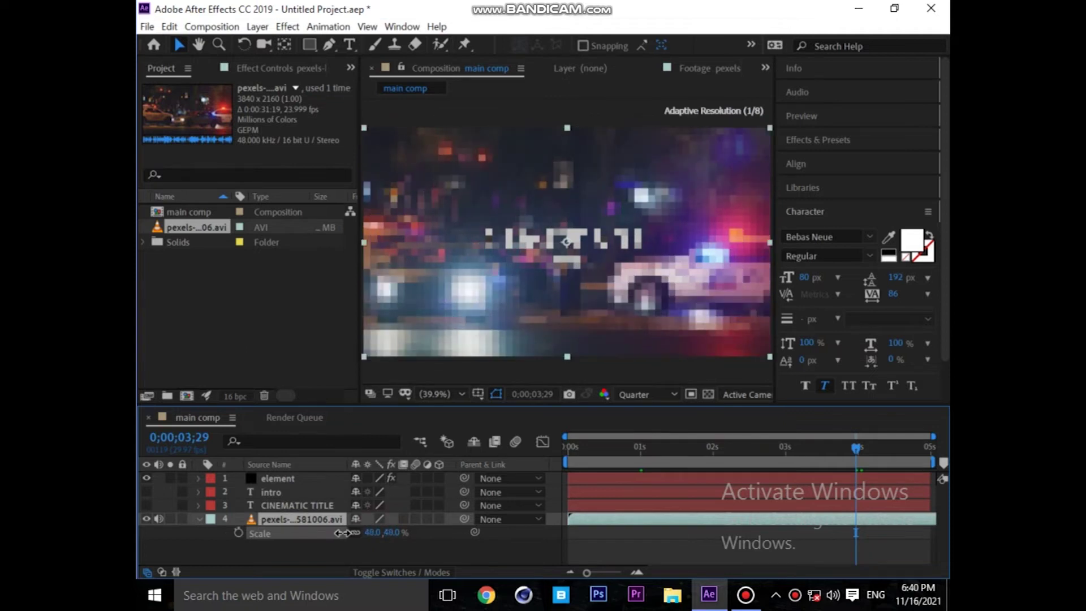
pyautogui.moveTo(346, 533); pyautogui.dragTo(347, 533)
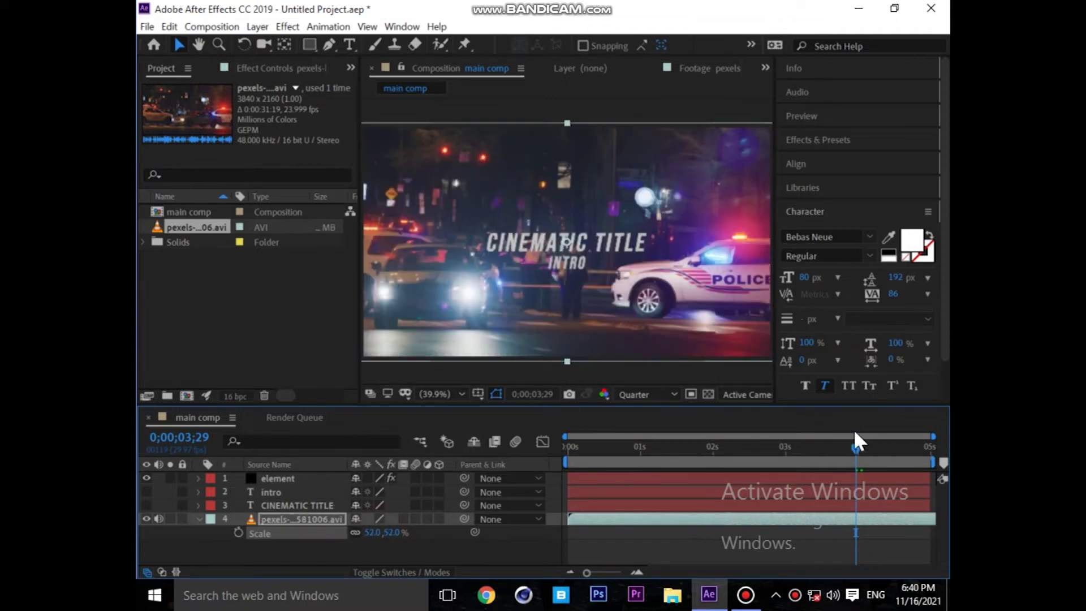
# - Freeze the footage layer on the frame at about 0;00;04;10
pyautogui.moveTo(863, 447); pyautogui.dragTo(881, 448)
pyautogui.click(266, 523)
pyautogui.rightClick(275, 524)
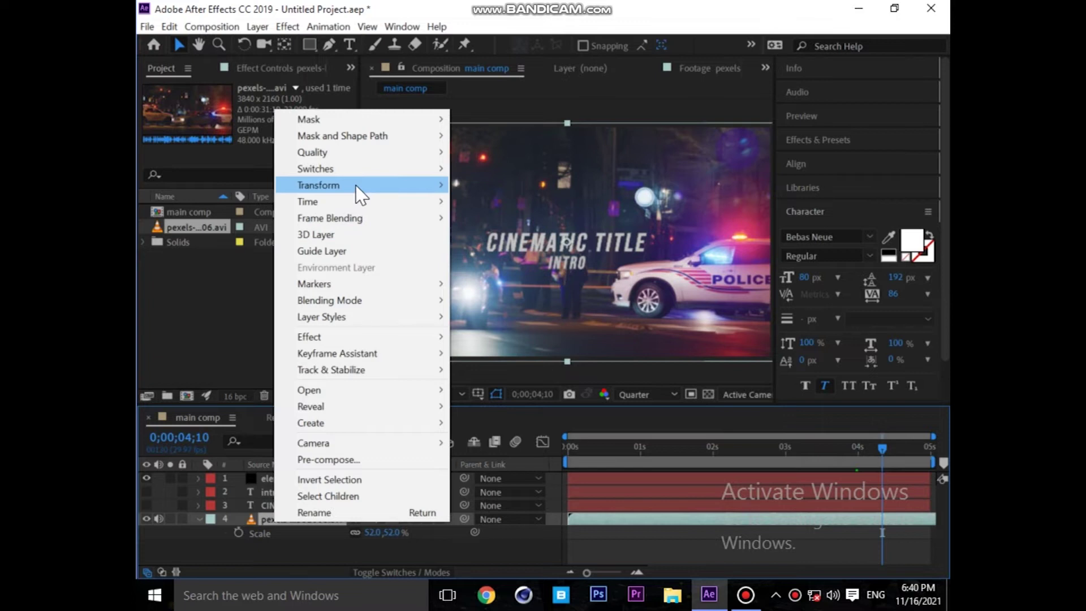
pyautogui.click(356, 203)
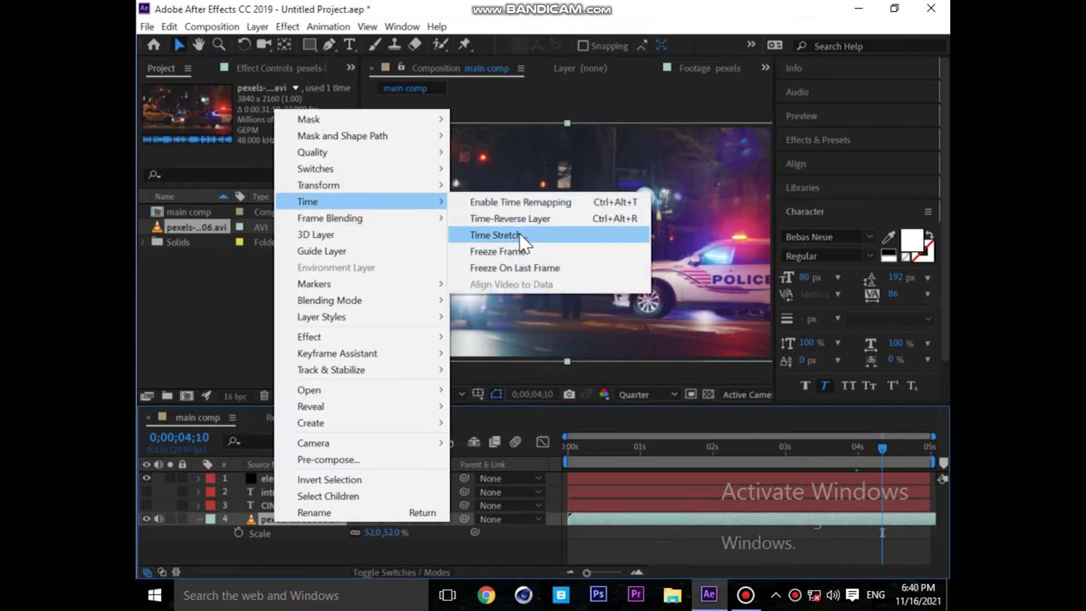
pyautogui.click(521, 252)
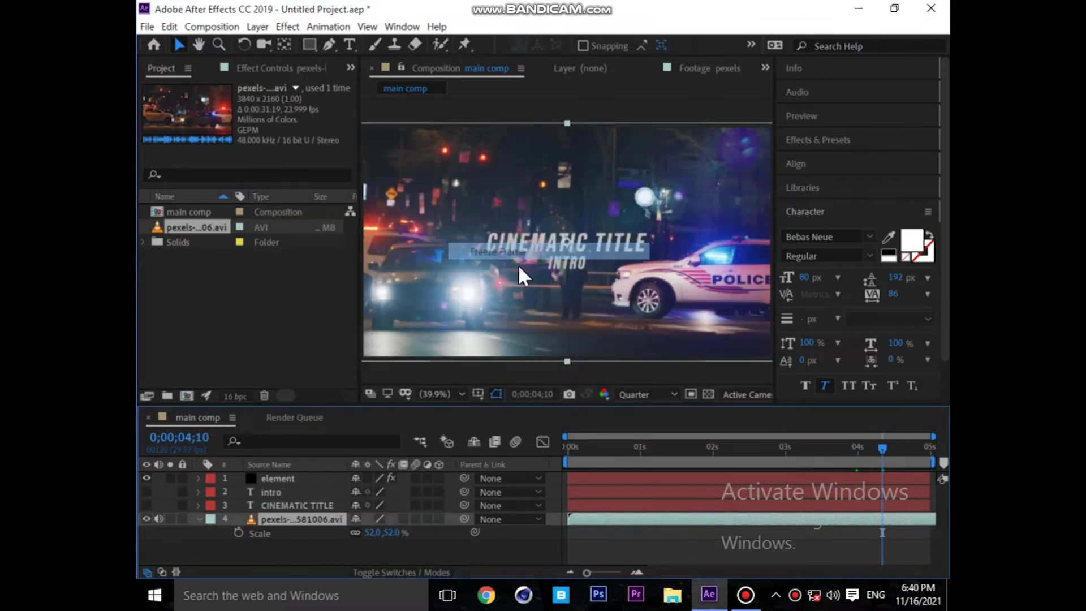
pyautogui.click(197, 520)
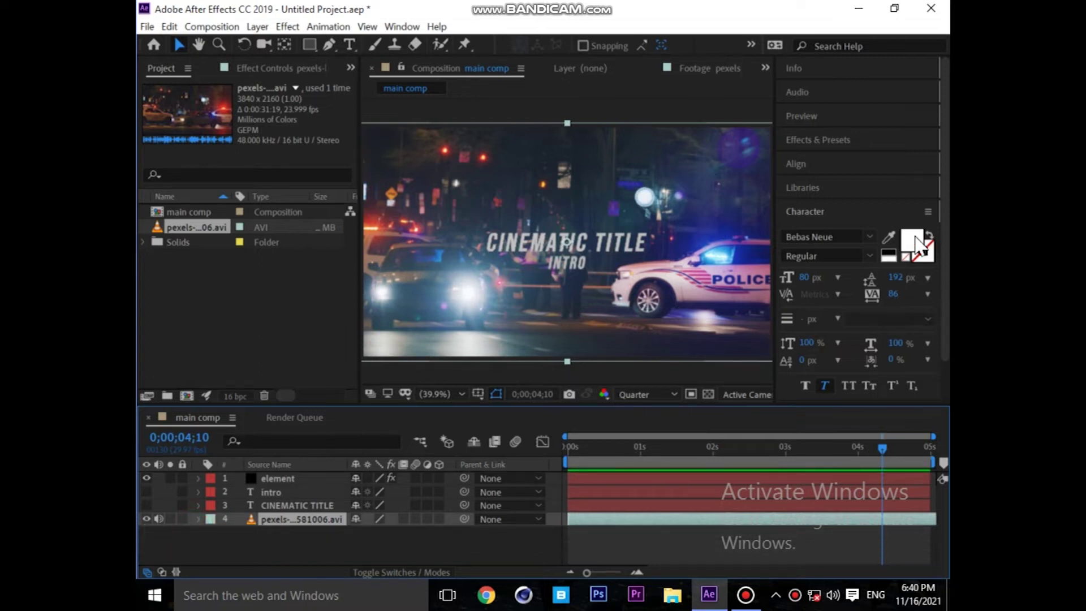
# - Apply Camera Lens Blur to the city footage layer
pyautogui.click(836, 145)
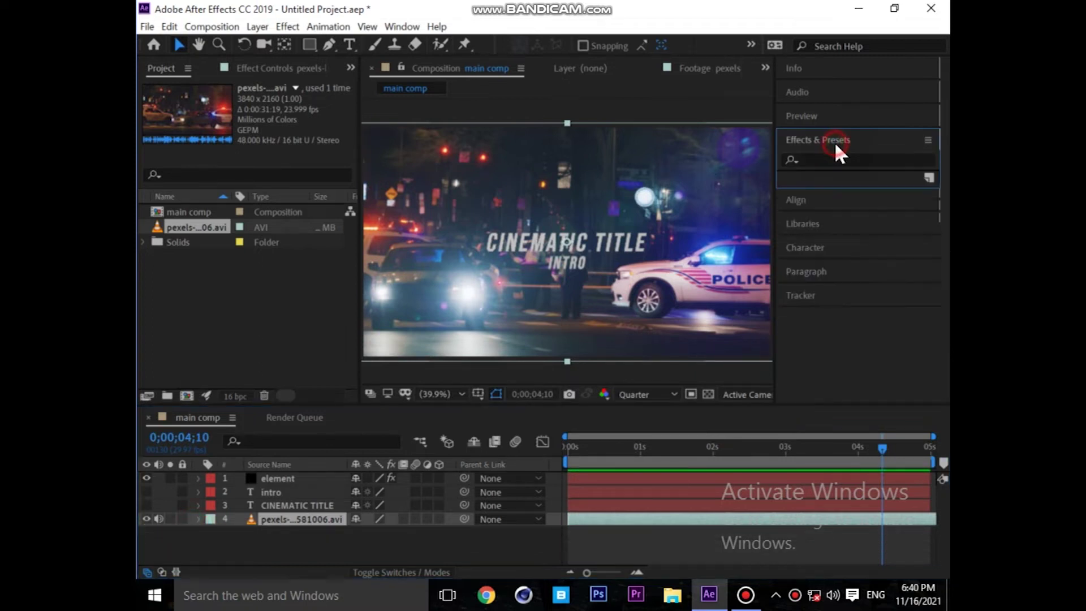
pyautogui.click(836, 159)
pyautogui.write('blur')
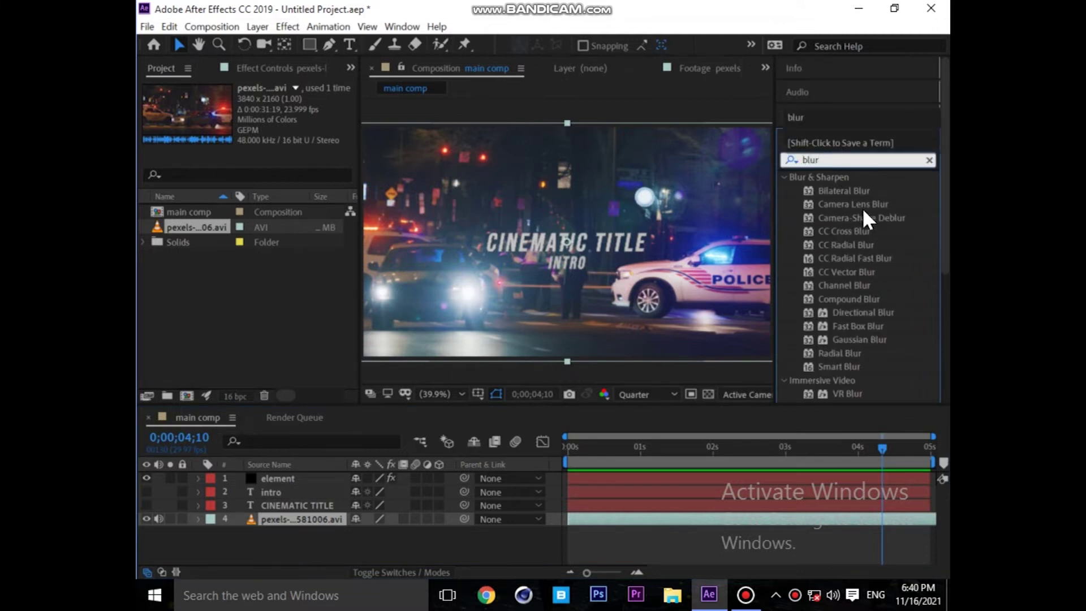
pyautogui.moveTo(856, 202); pyautogui.dragTo(271, 412)
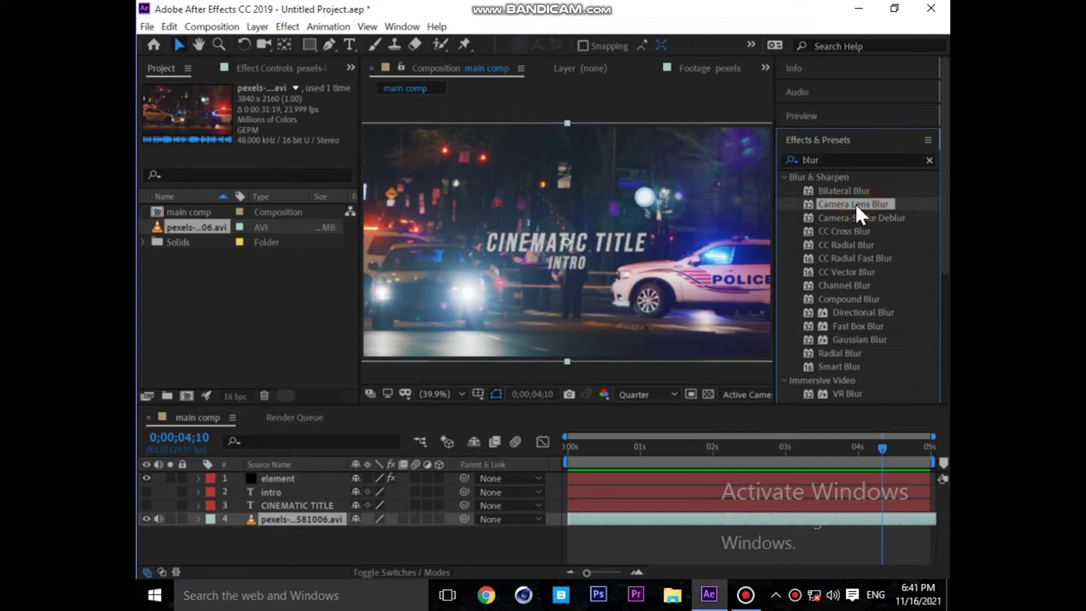
pyautogui.moveTo(270, 411); pyautogui.dragTo(278, 518)
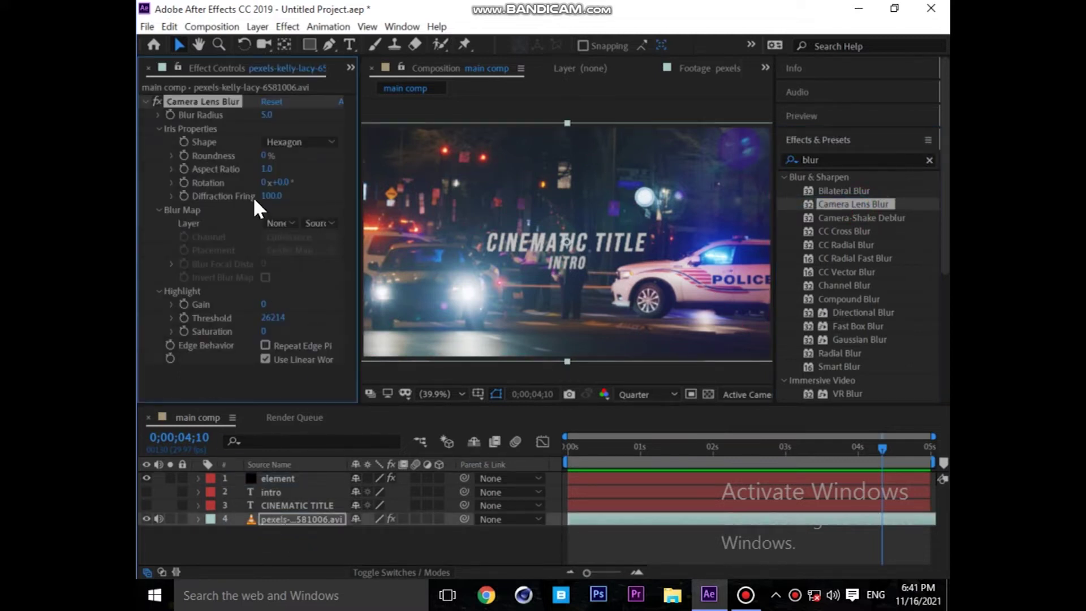
# - Set the Camera Lens Blur radius to 40
pyautogui.moveTo(264, 115); pyautogui.dragTo(265, 116)
pyautogui.click(266, 115)
pyautogui.write('40')
pyautogui.press('Return')
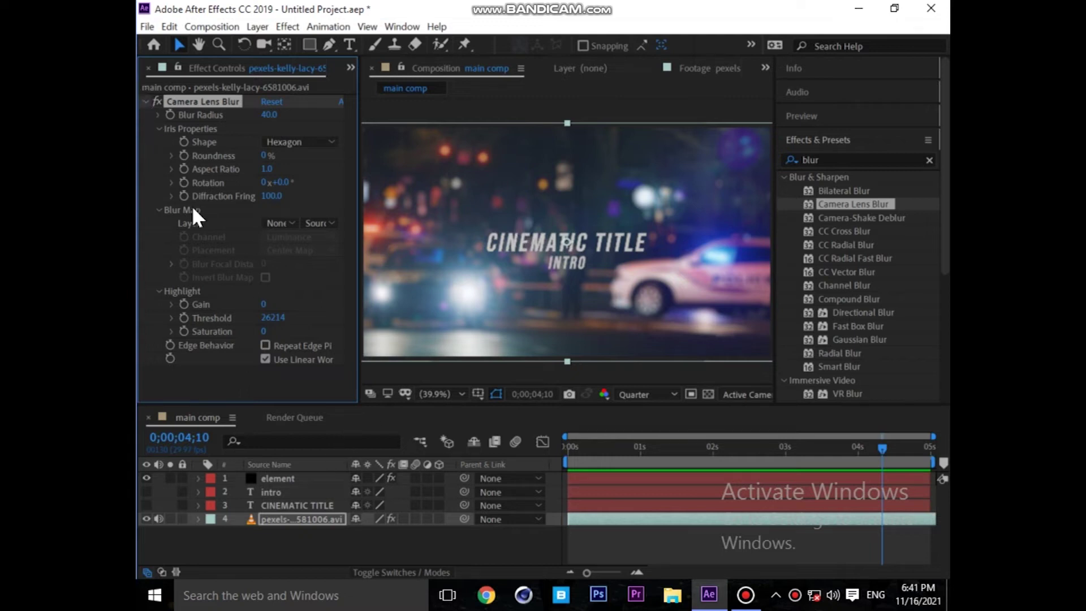
pyautogui.click(272, 475)
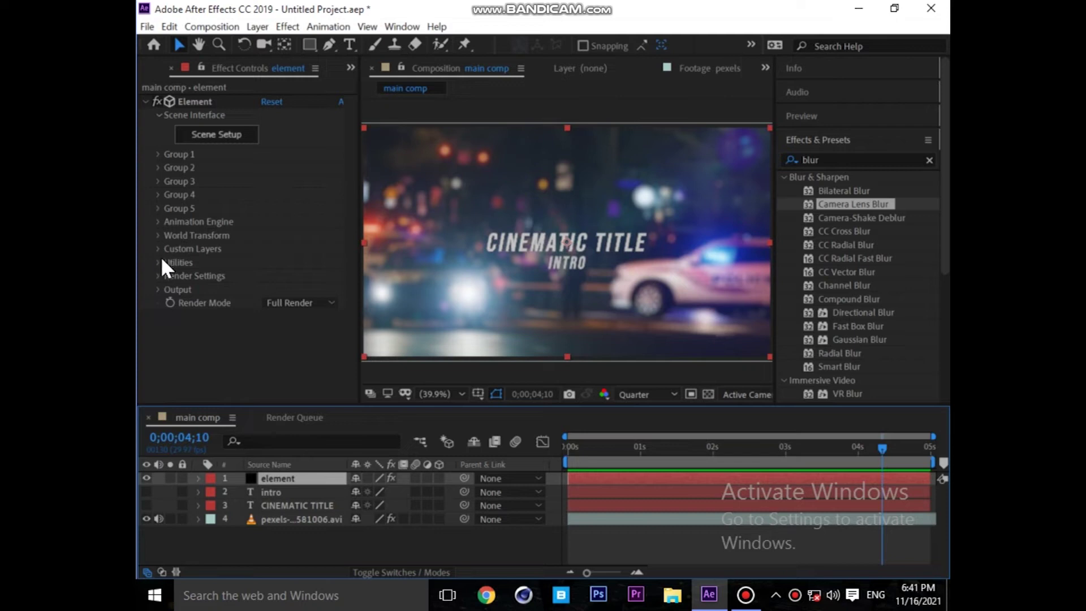
# - Set Element's Physical Environment override layer to the pexels city footage
pyautogui.click(158, 277)
pyautogui.scroll(-3, 159, 279)
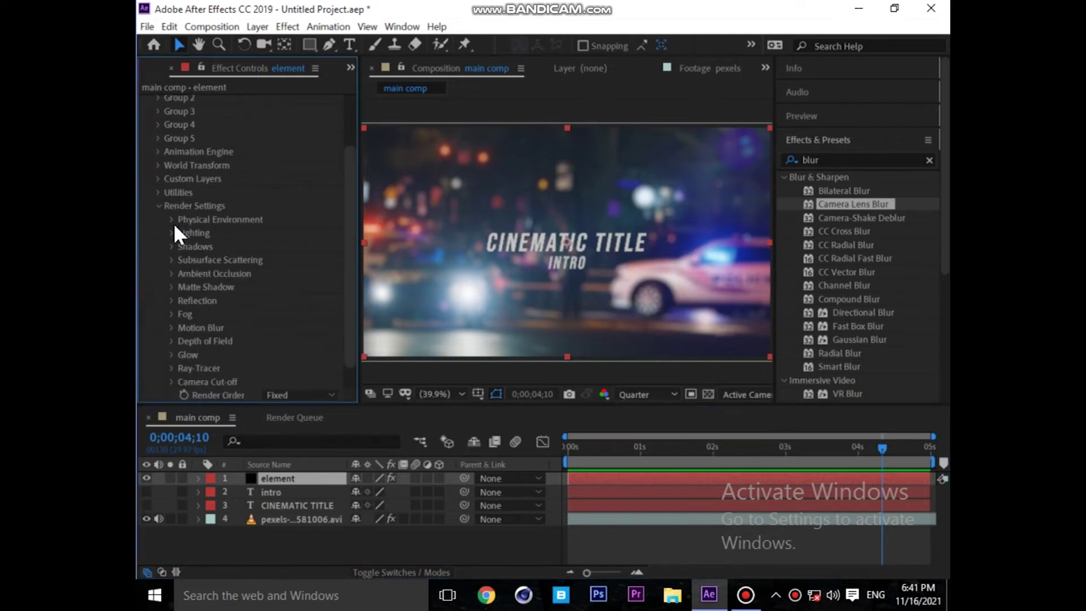
pyautogui.click(171, 220)
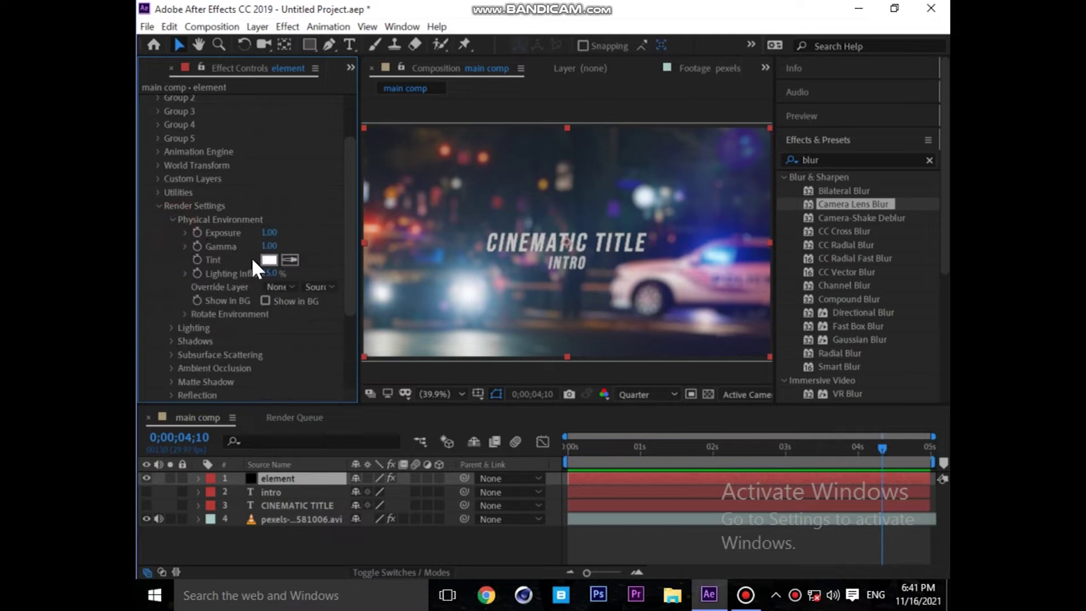
pyautogui.click(289, 287)
pyautogui.click(301, 375)
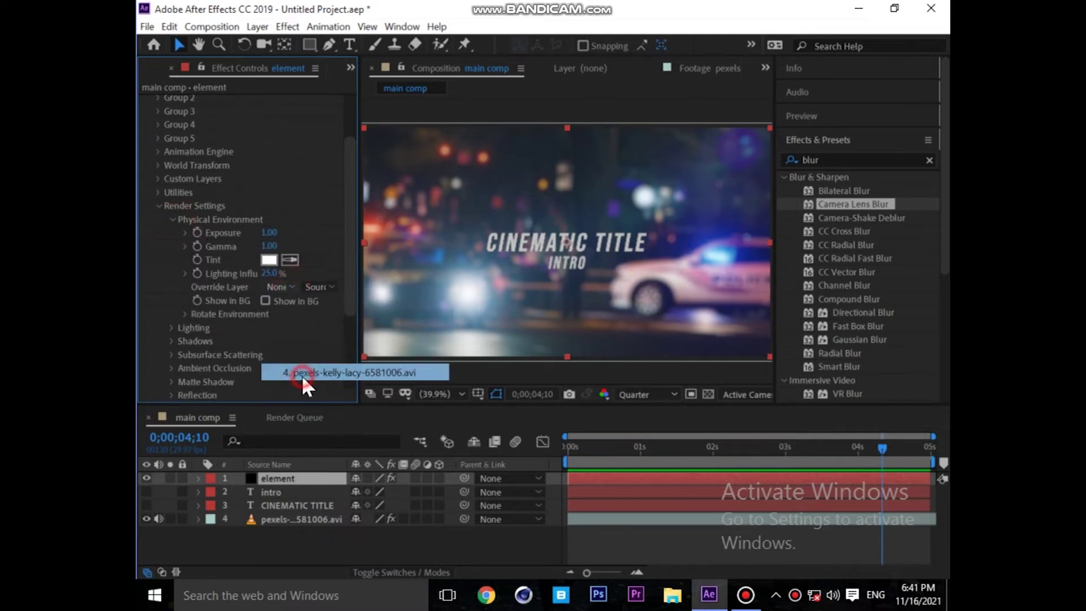
pyautogui.click(257, 26)
pyautogui.moveTo(265, 46)
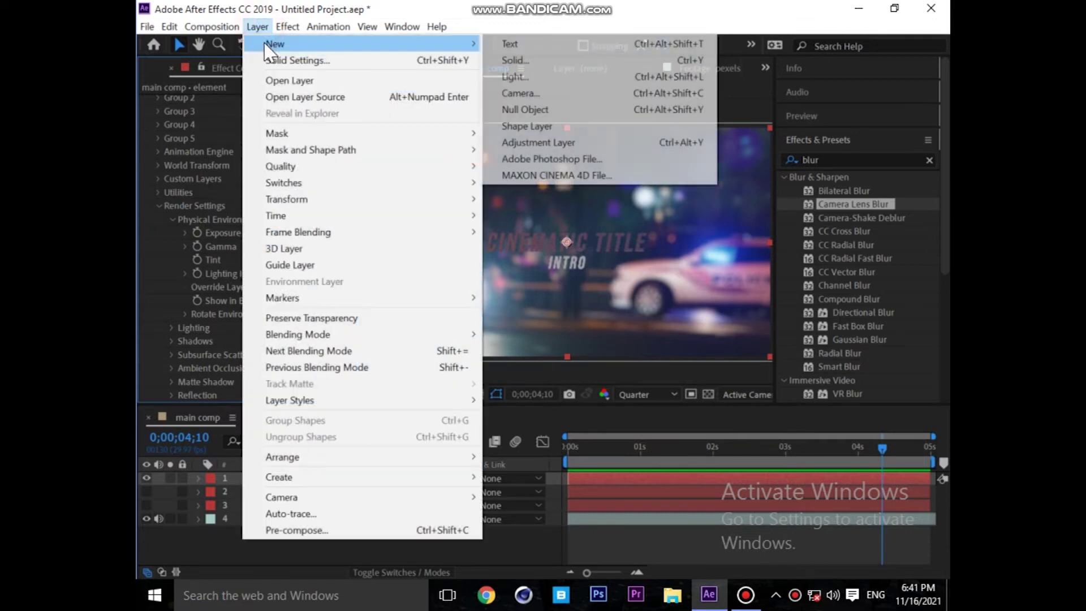
# - Add Camera 1 (Two-Node, 35mm) and switch off its depth of field
pyautogui.click(536, 93)
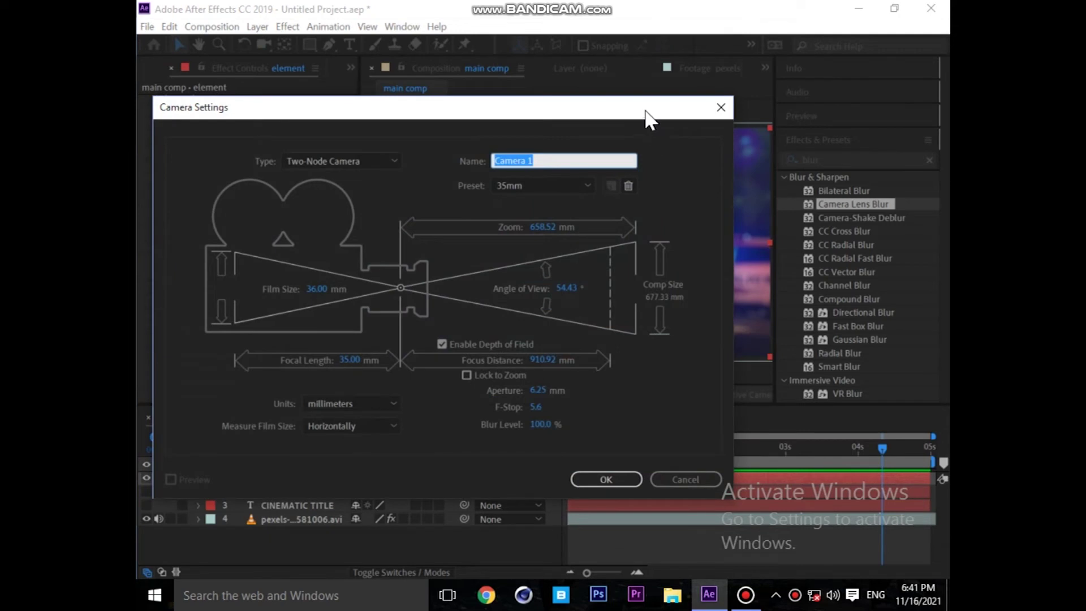
pyautogui.moveTo(645, 110); pyautogui.dragTo(829, 109)
pyautogui.click(791, 480)
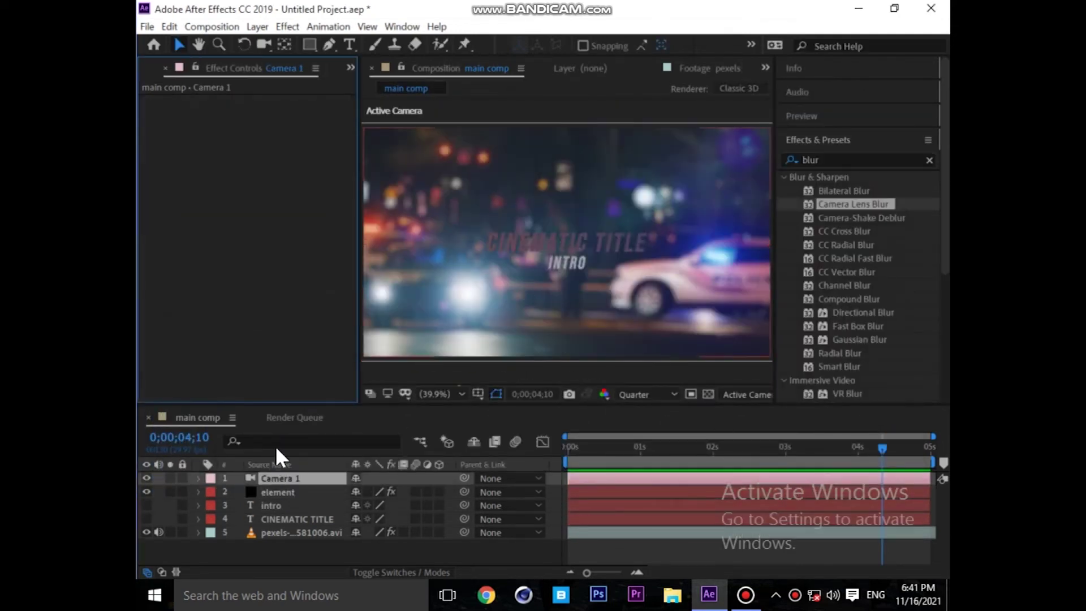
pyautogui.doubleClick(277, 479)
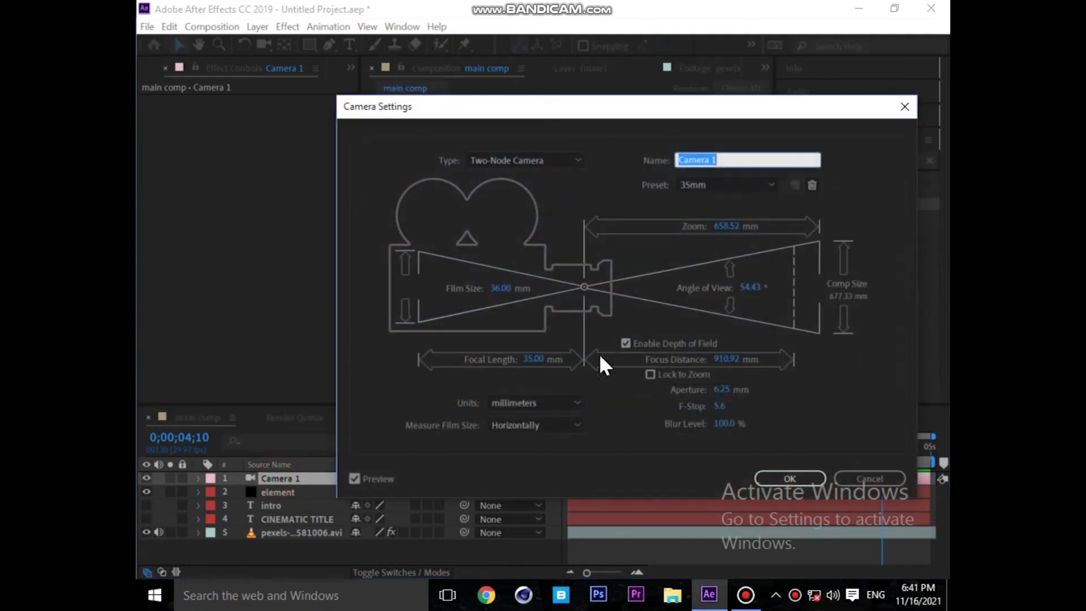
pyautogui.click(626, 343)
pyautogui.click(804, 477)
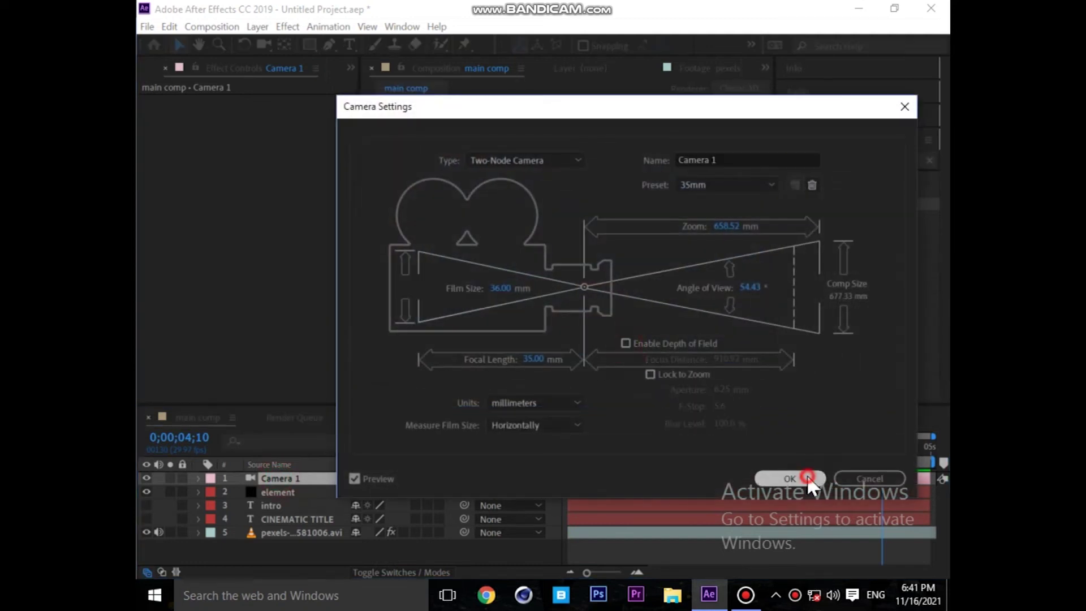
# - Add a point light and place it to the right of the title
pyautogui.click(255, 29)
pyautogui.moveTo(258, 42)
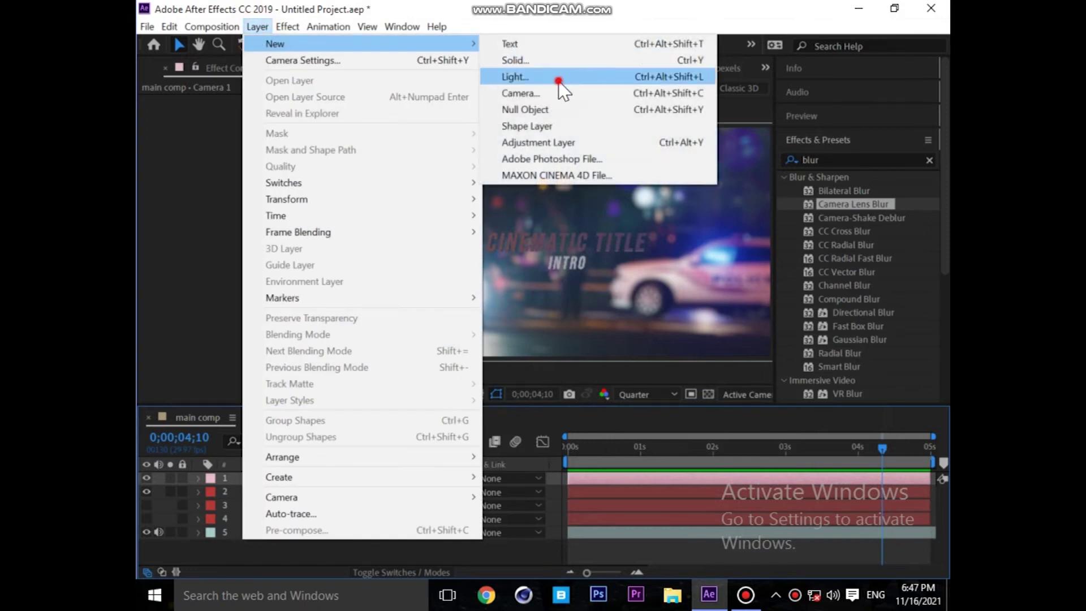
pyautogui.click(558, 79)
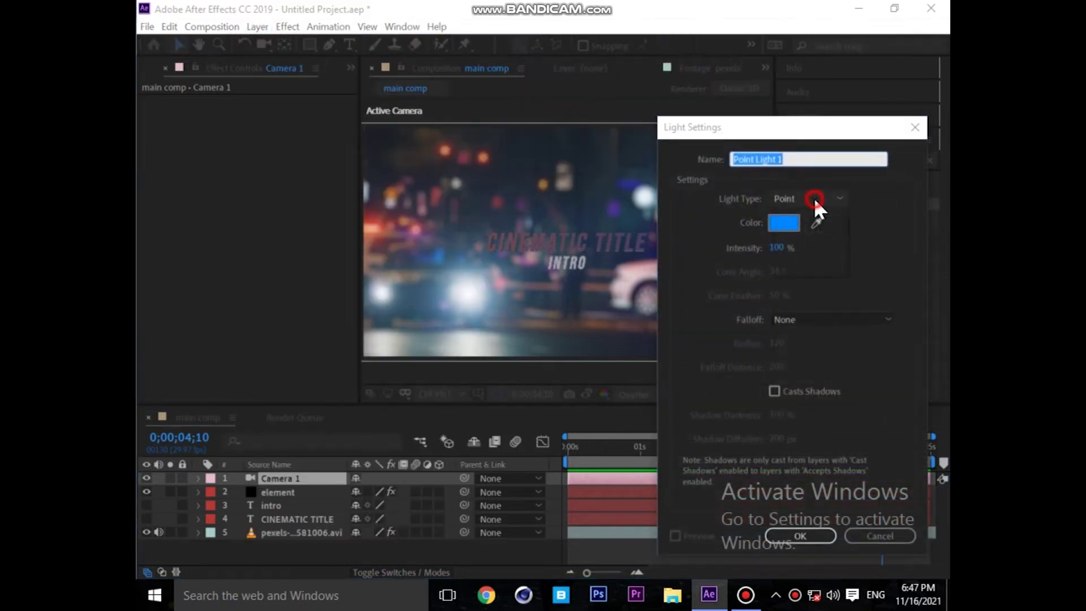
pyautogui.click(814, 200)
pyautogui.click(814, 247)
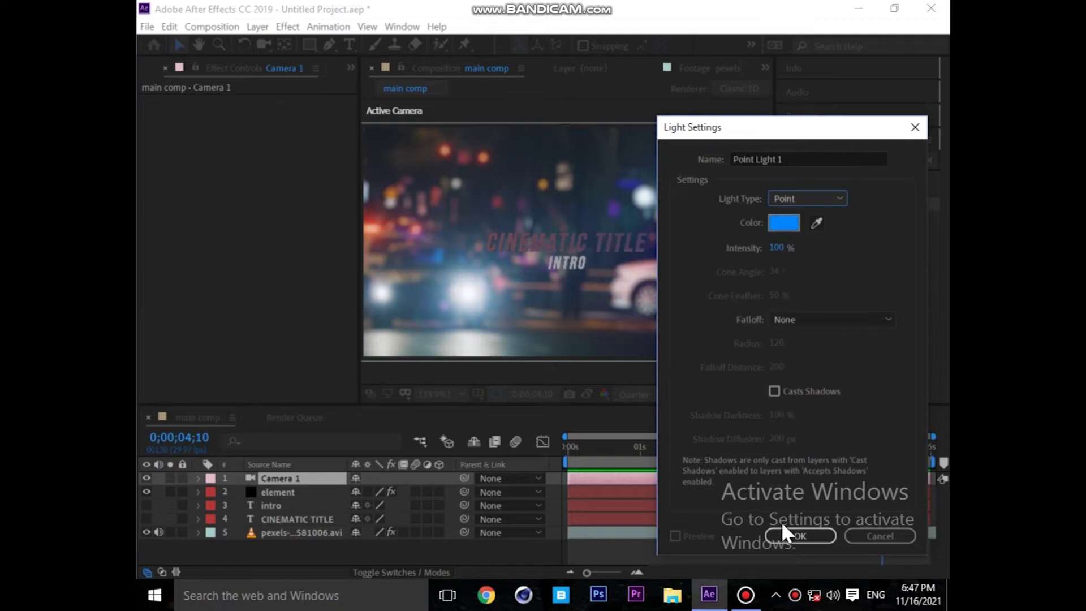
pyautogui.click(787, 535)
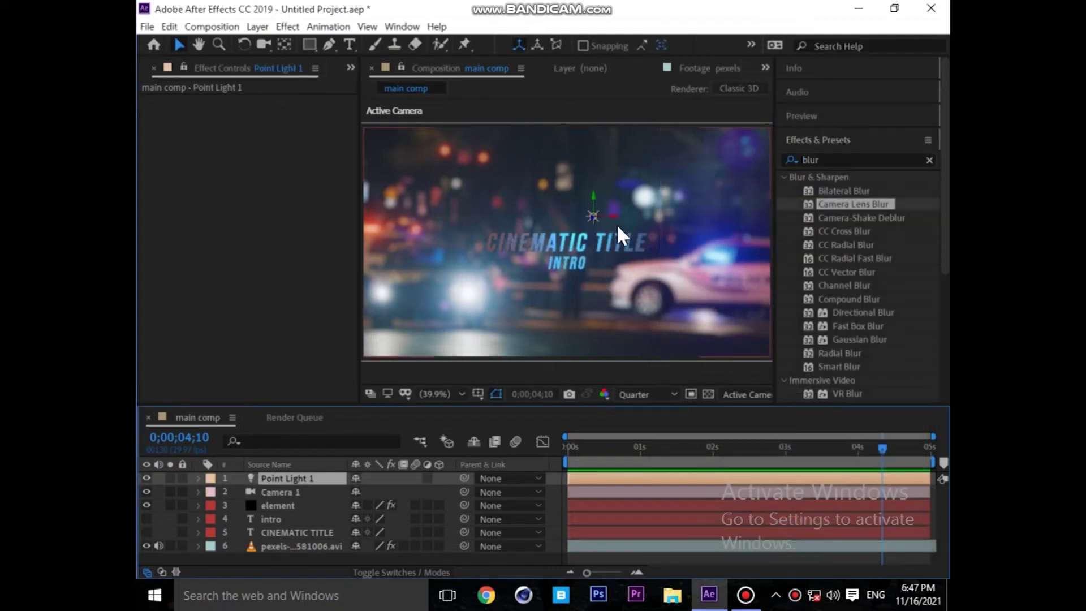
pyautogui.moveTo(613, 215); pyautogui.dragTo(661, 216)
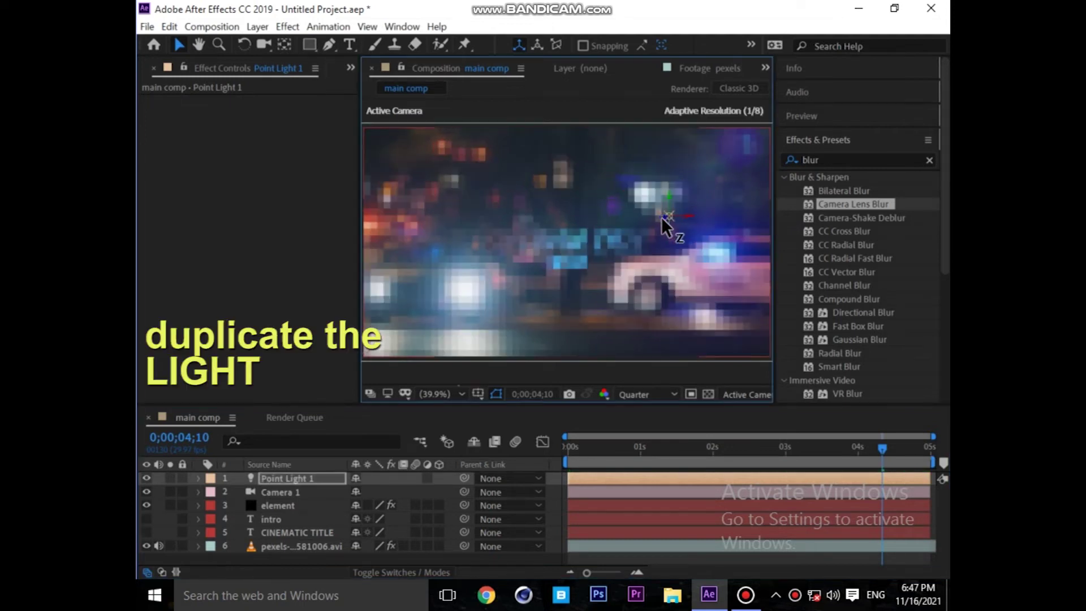
# - Duplicate the light to the left of the title and make Point Light 2 red
pyautogui.hotkey('ctrl', 'd')
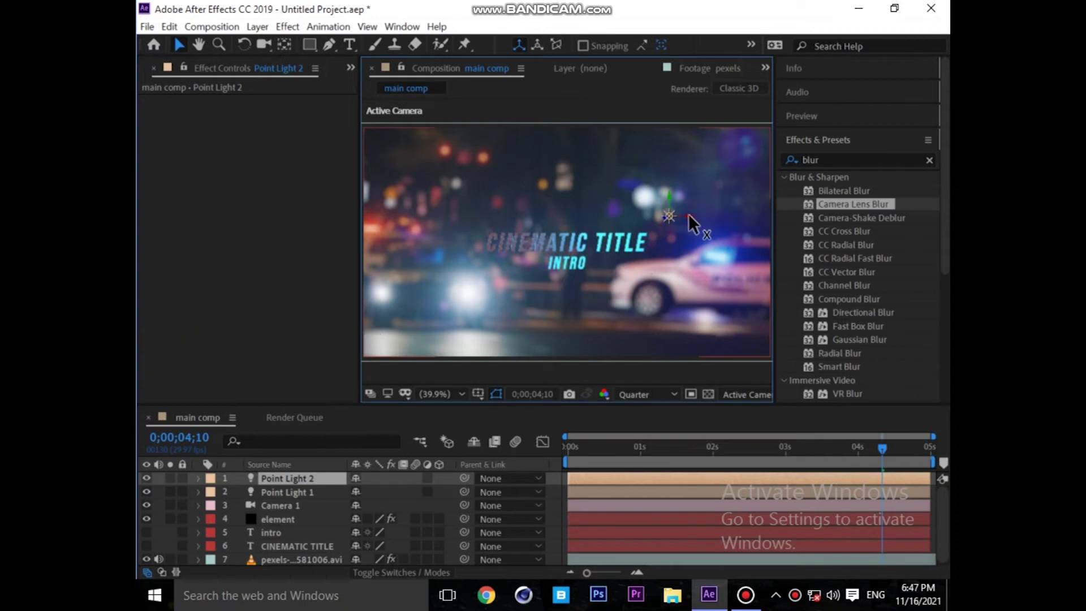
pyautogui.moveTo(689, 217); pyautogui.dragTo(545, 222)
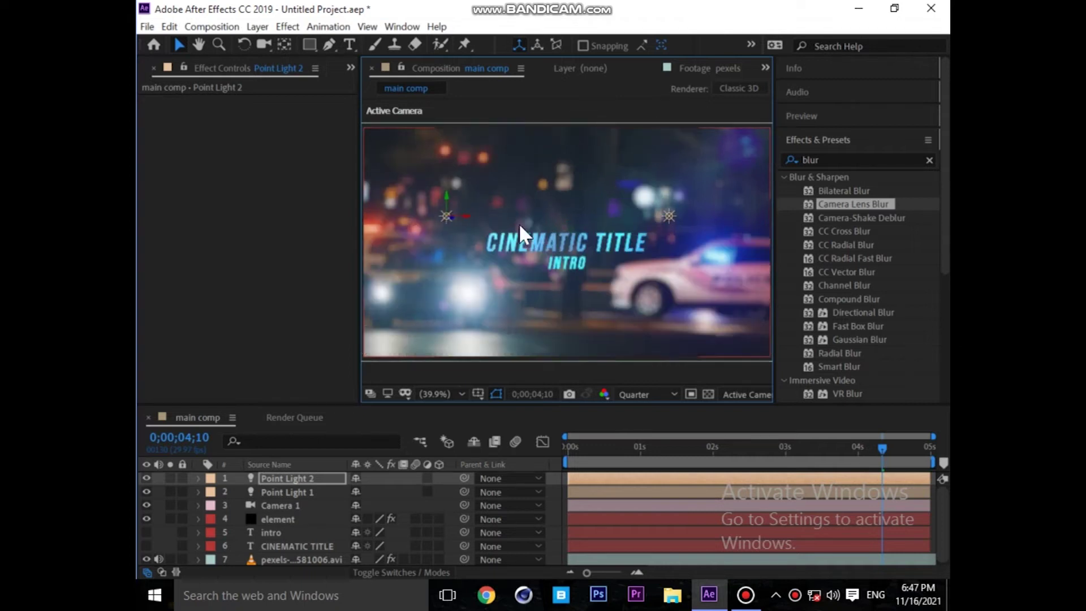
pyautogui.doubleClick(286, 478)
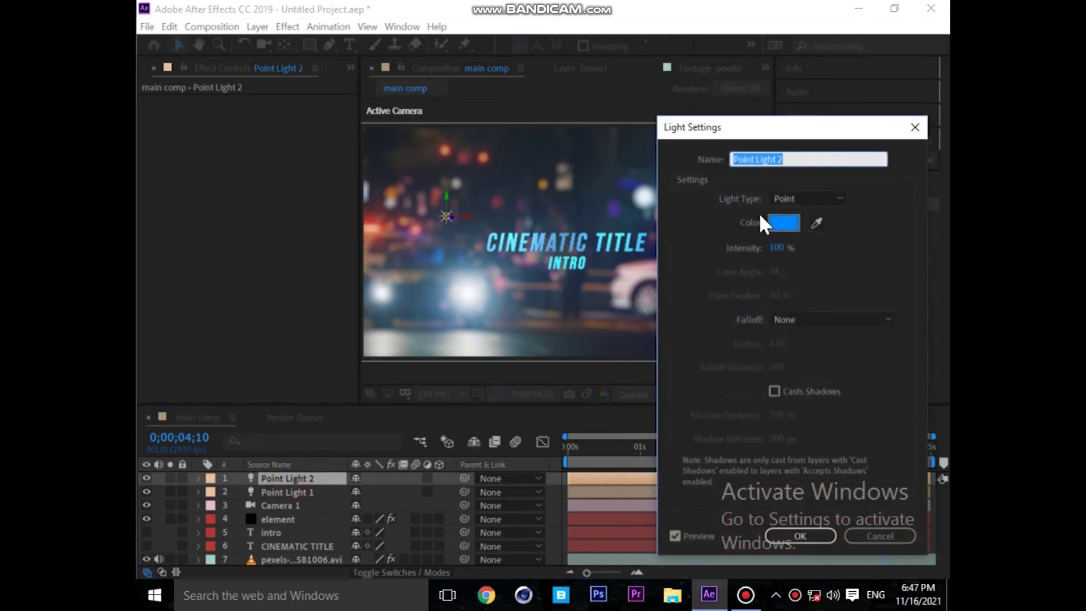
pyautogui.click(783, 221)
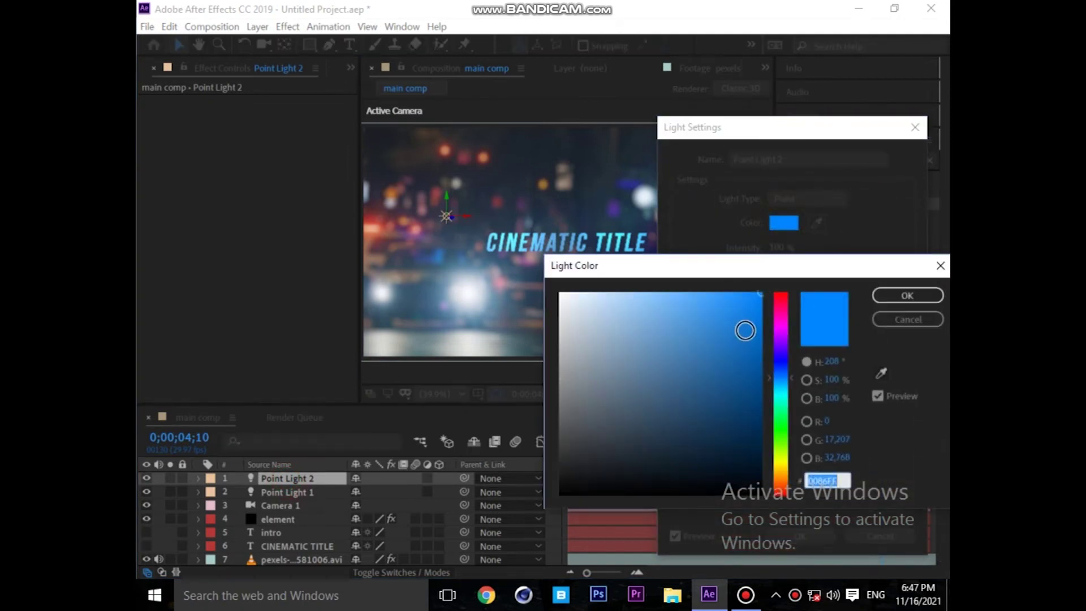
pyautogui.click(781, 293)
pyautogui.click(908, 295)
pyautogui.click(802, 536)
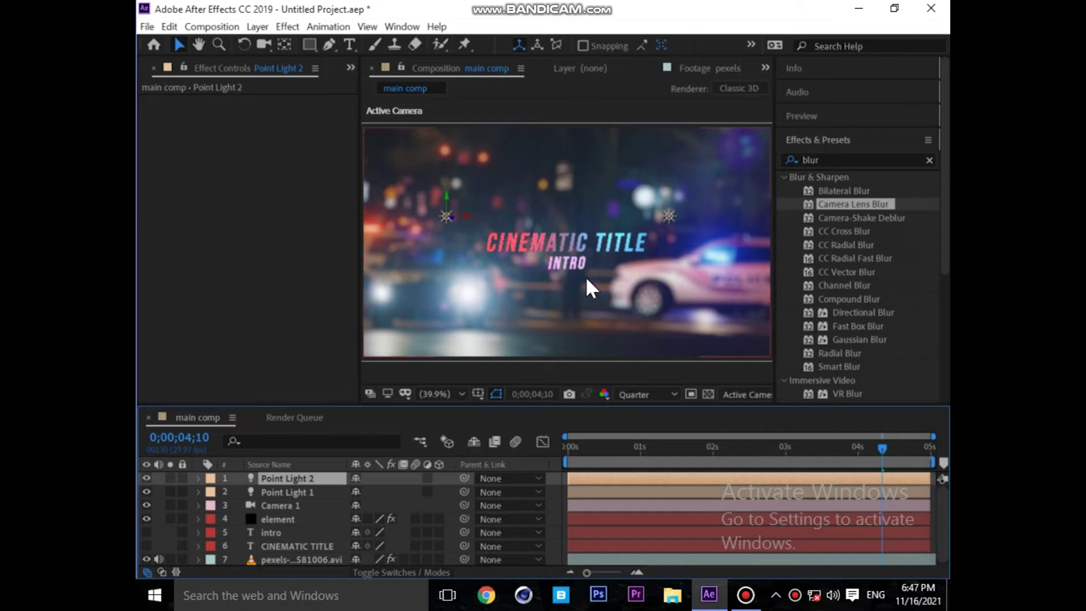
# - Move the camera closer to reframe the title
pyautogui.press('c')
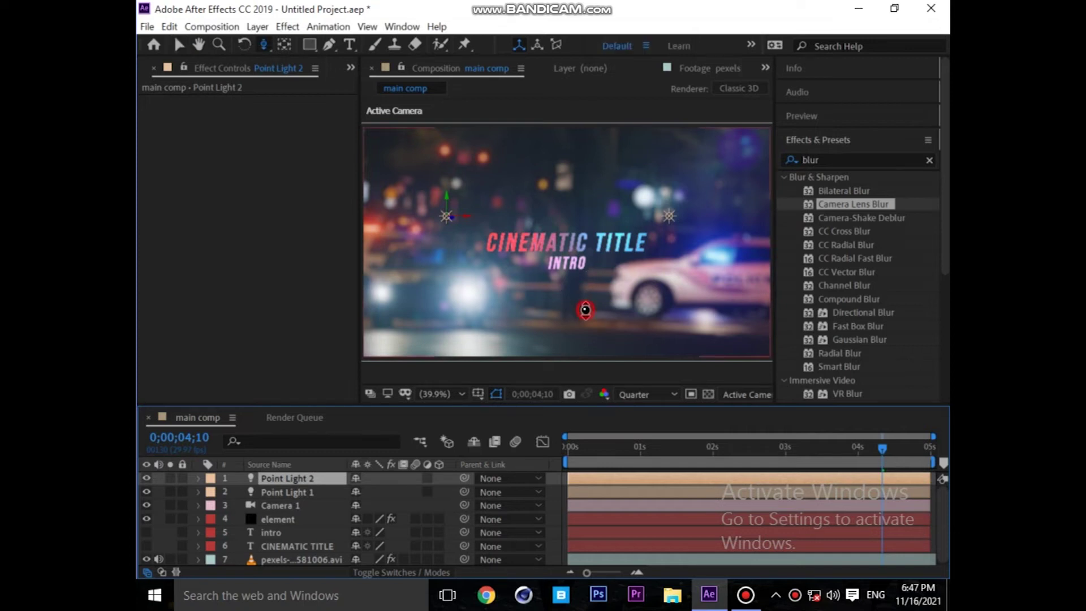
pyautogui.moveTo(586, 310); pyautogui.dragTo(579, 244)
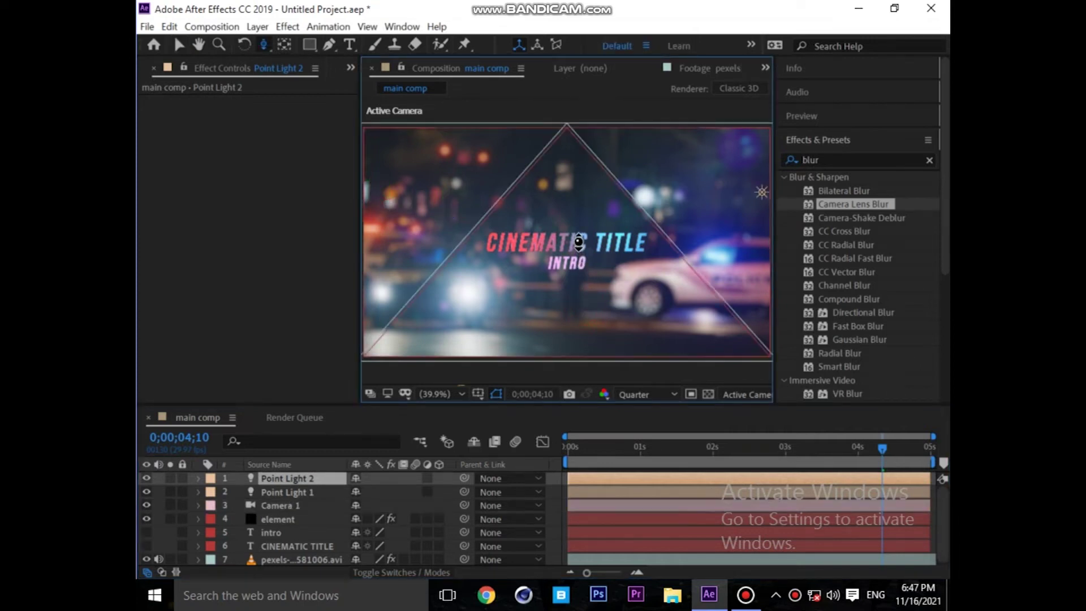
pyautogui.scroll(-1, 283, 562)
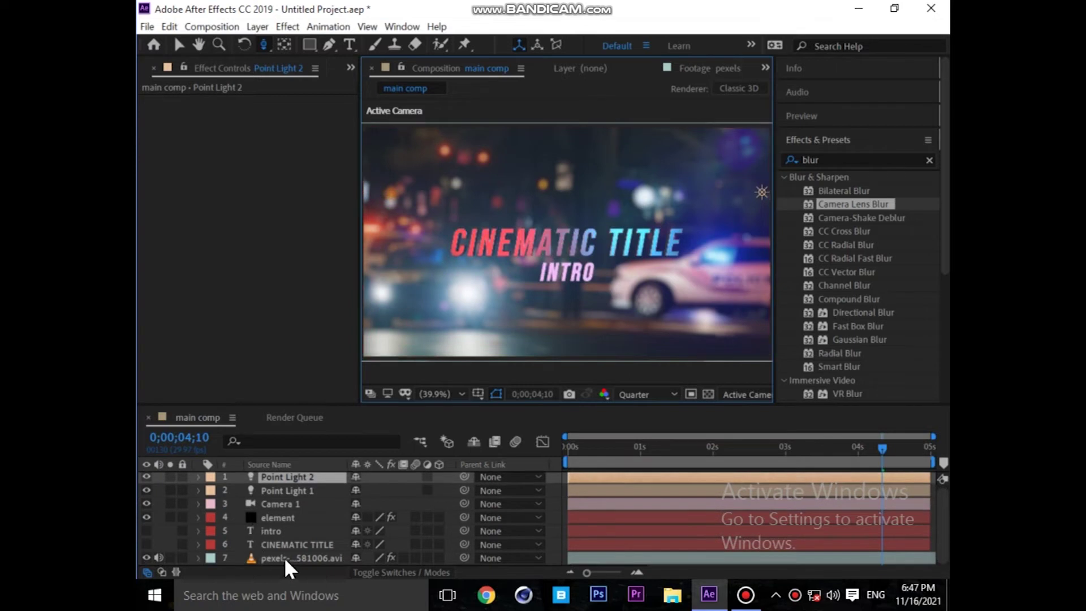
pyautogui.click(284, 558)
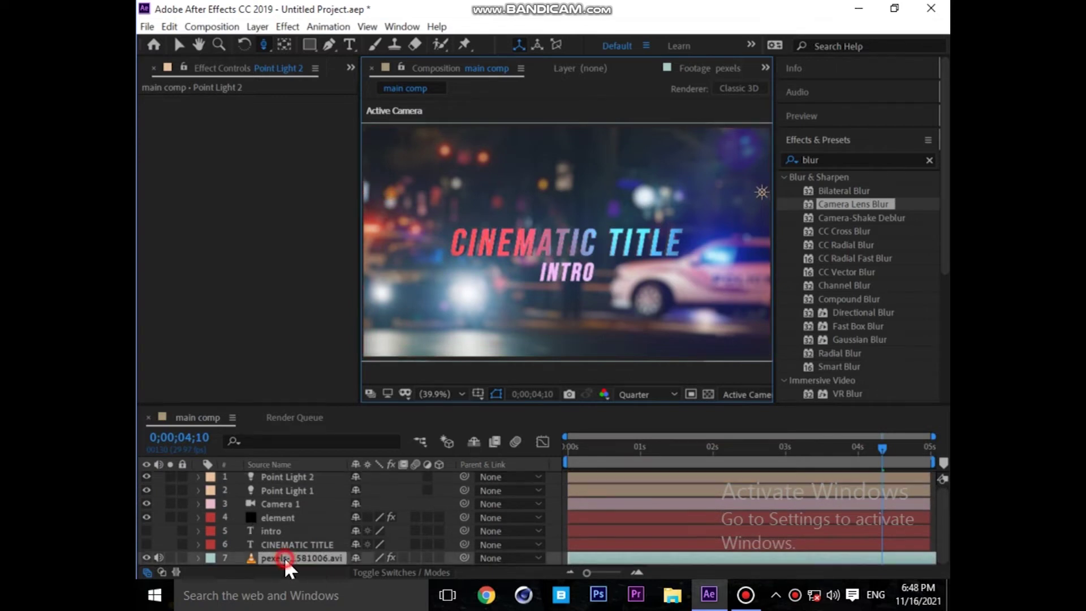
# - Make the city footage a 3D layer and switch off its Accepts Shadows option
pyautogui.click(423, 572)
pyautogui.click(426, 572)
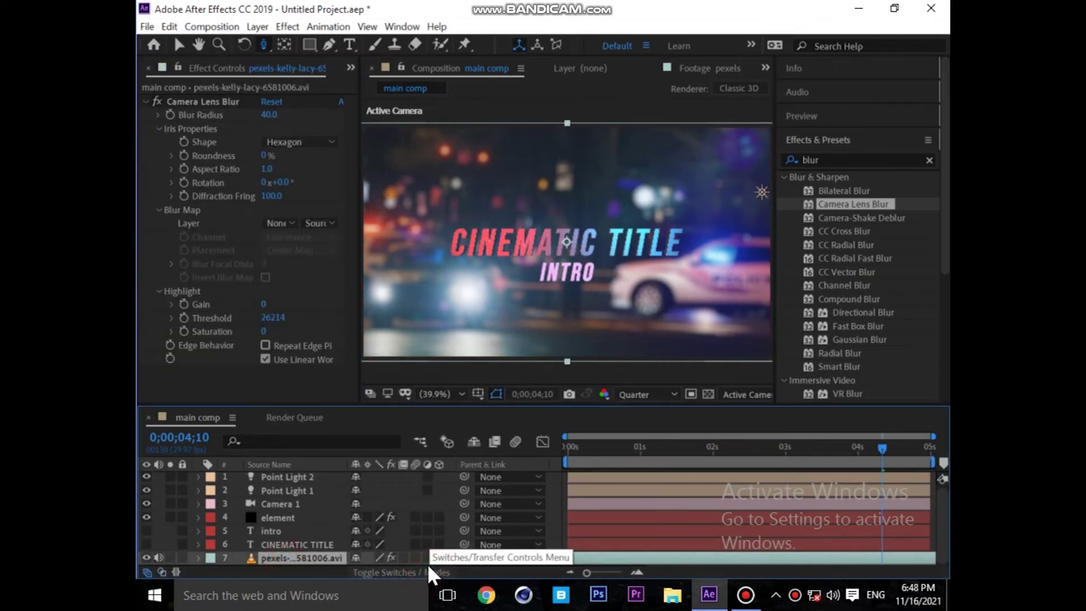
pyautogui.click(440, 557)
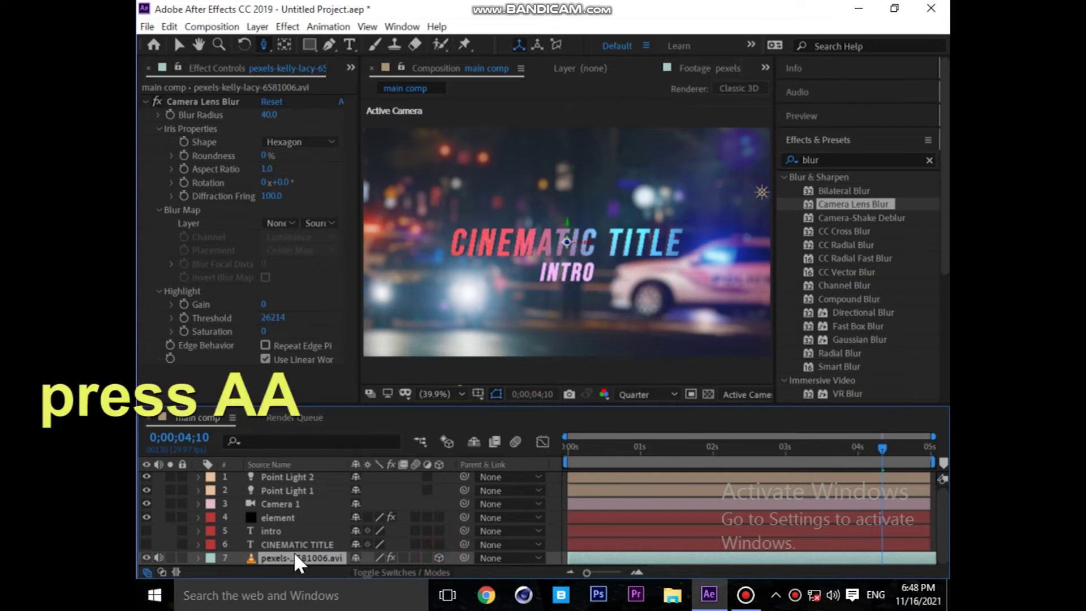
pyautogui.press('a')
pyautogui.press('a')
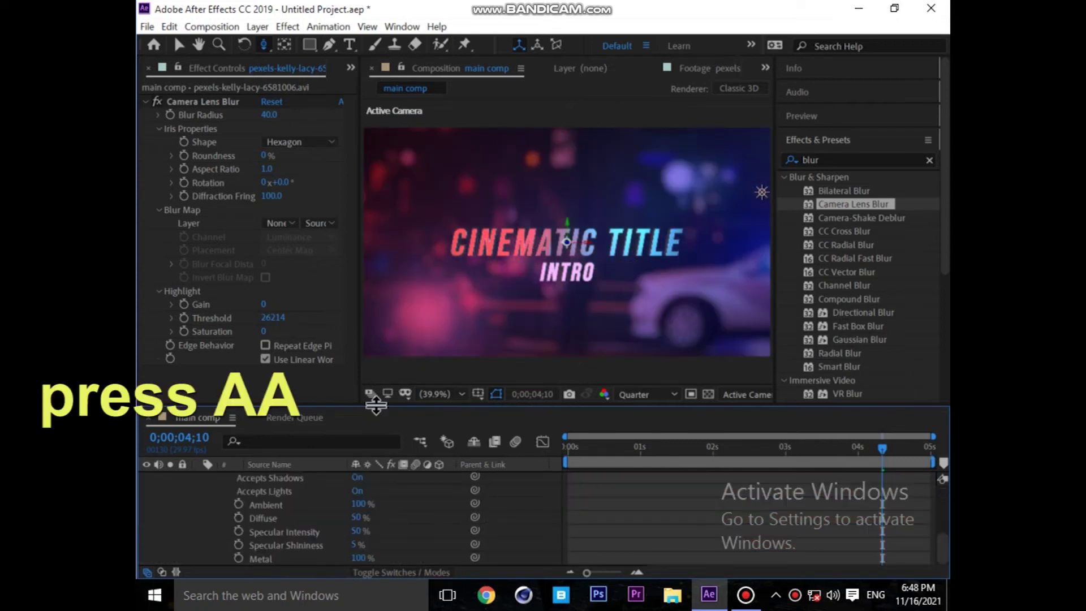
pyautogui.moveTo(376, 405); pyautogui.dragTo(371, 345)
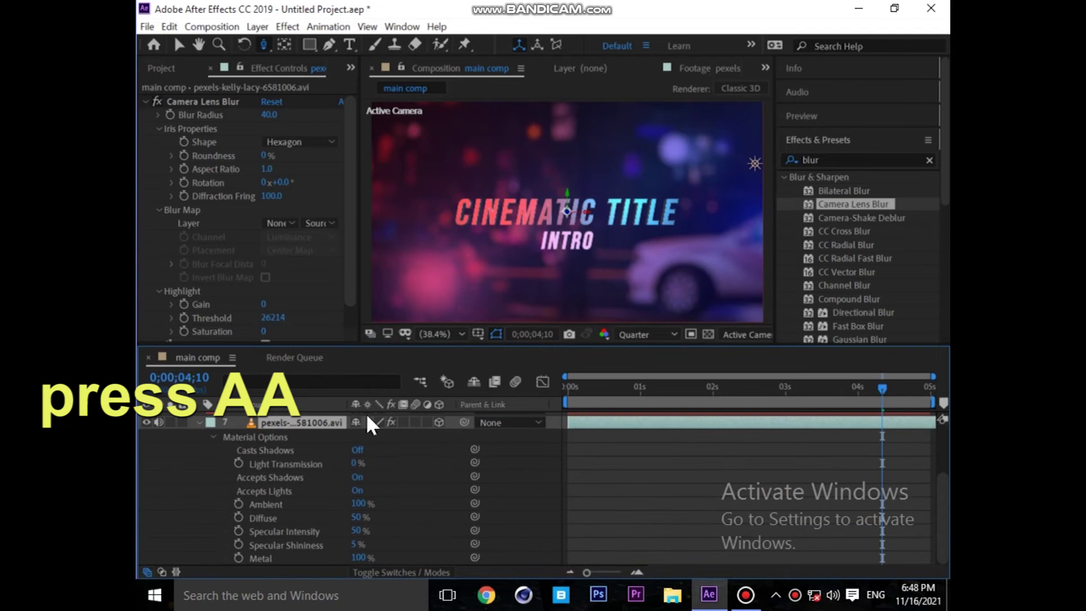
pyautogui.click(356, 477)
pyautogui.click(358, 480)
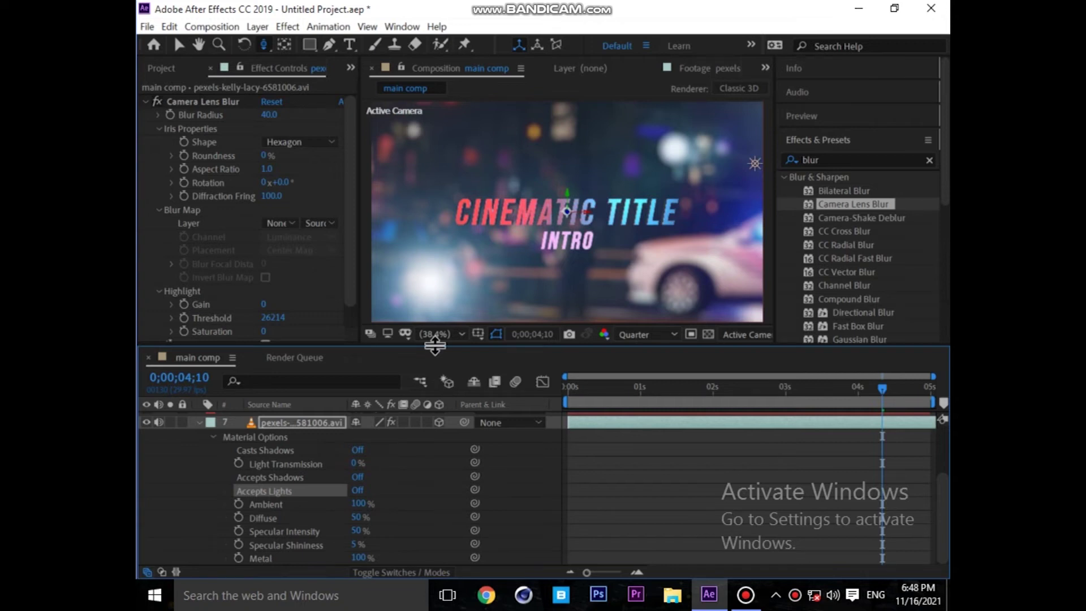
# - Scale the city footage layer up to 196% so it fills the frame
pyautogui.moveTo(435, 345); pyautogui.dragTo(430, 431)
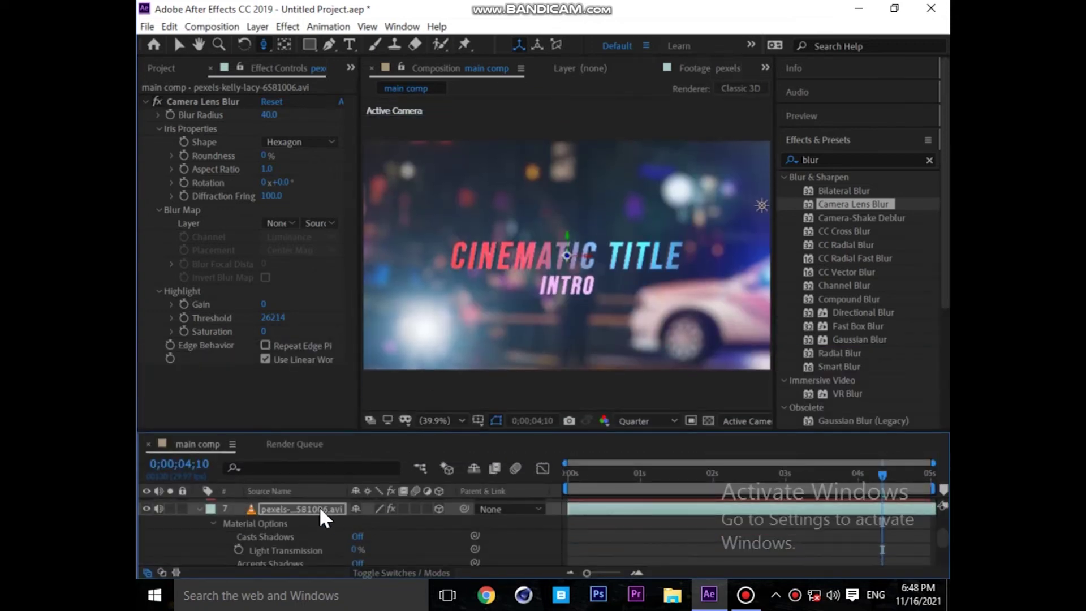
pyautogui.press('p')
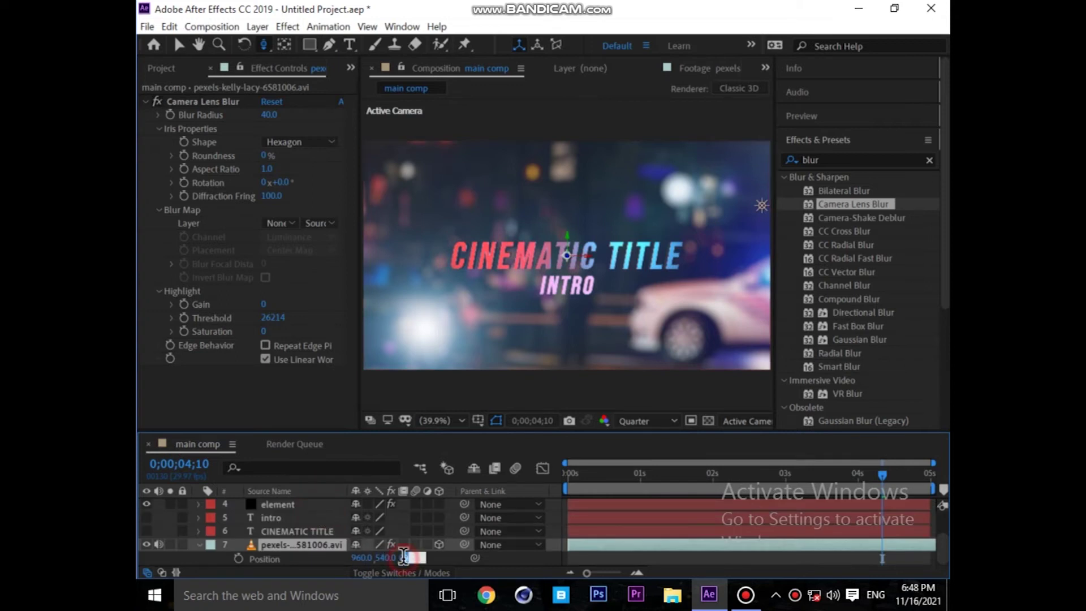
pyautogui.write('500')
pyautogui.press('s')
pyautogui.moveTo(407, 560)
pyautogui.mouseDown()
pyautogui.moveTo(396, 562)
pyautogui.moveTo(492, 559)
pyautogui.mouseUp()
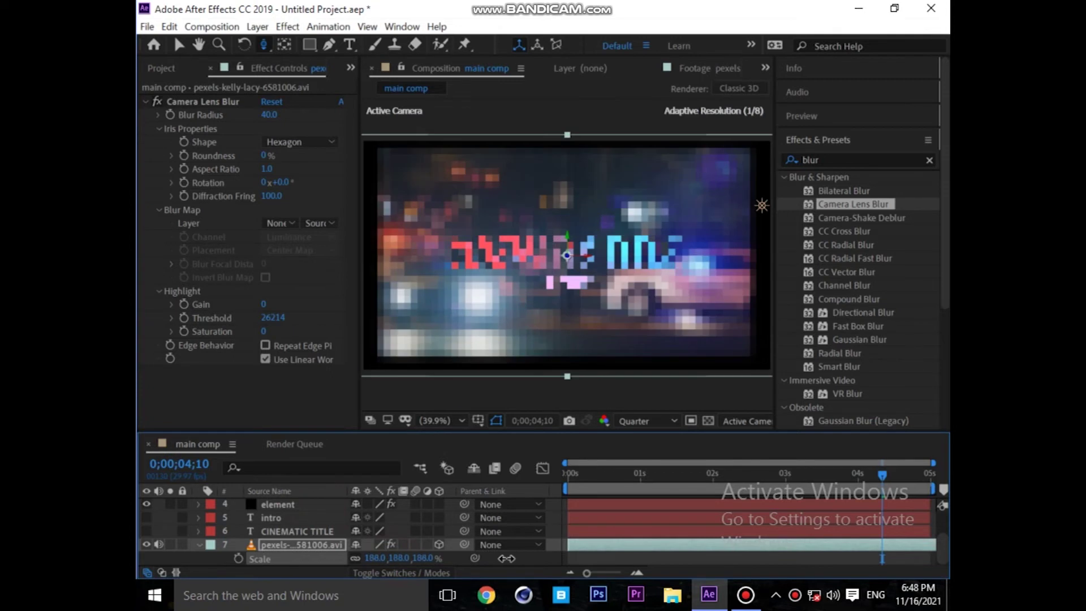
pyautogui.moveTo(493, 559); pyautogui.dragTo(510, 558)
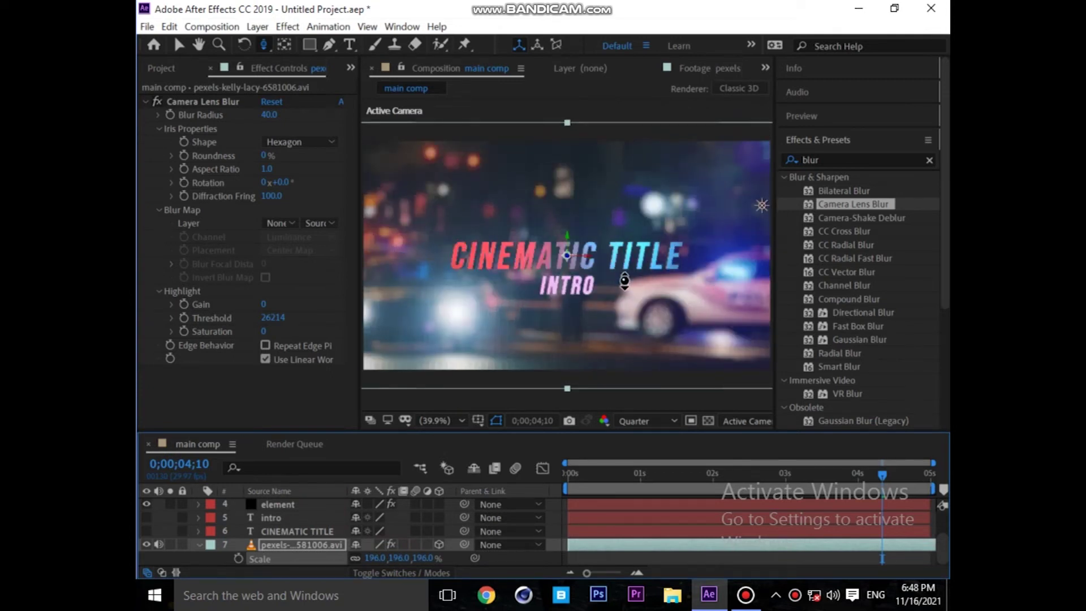
# - Move Camera 1 closer to the title and orbit it so the footage tilts in perspective
pyautogui.moveTo(616, 265)
pyautogui.mouseDown()
pyautogui.moveTo(615, 223)
pyautogui.moveTo(590, 339)
pyautogui.mouseUp()
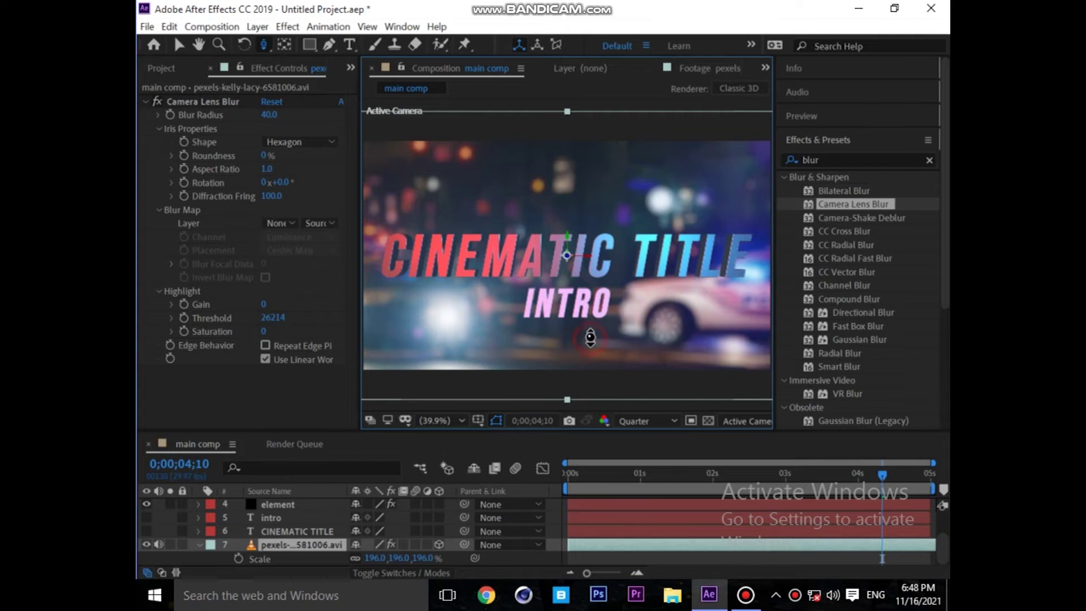
pyautogui.press('c')
pyautogui.moveTo(584, 331); pyautogui.dragTo(582, 330)
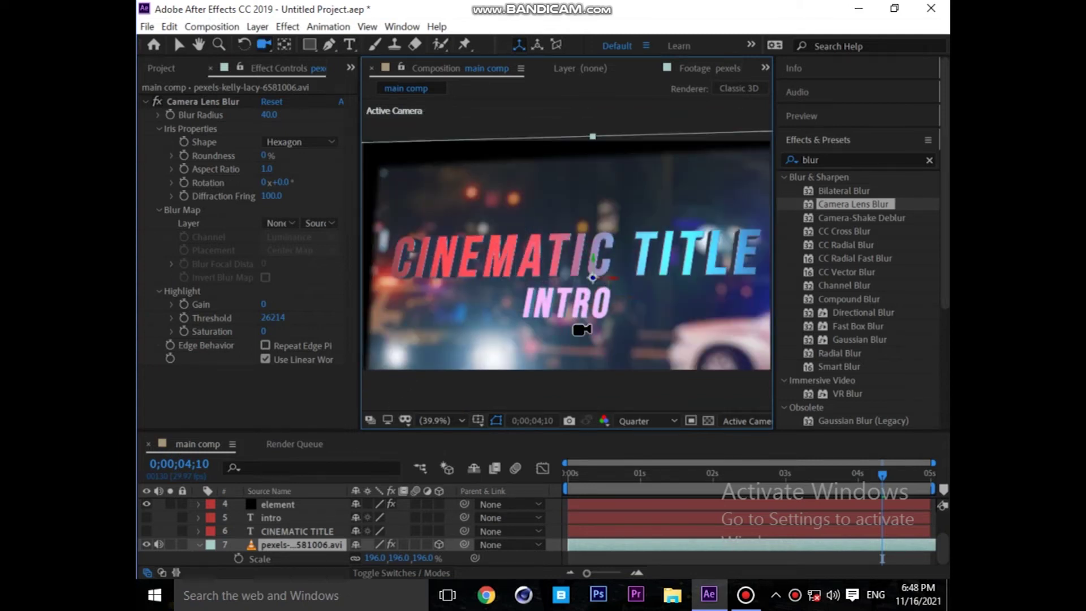
pyautogui.click(264, 505)
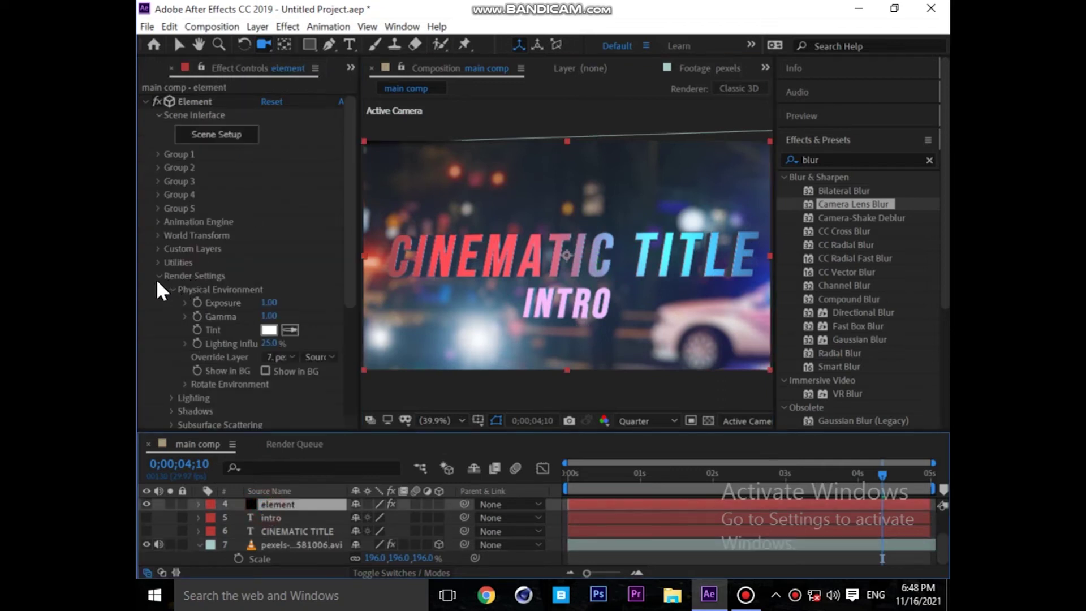
# - Enable Element's Ambient Occlusion with SSAO intensity 20, then show the Project panel
pyautogui.scroll(-5, 156, 279)
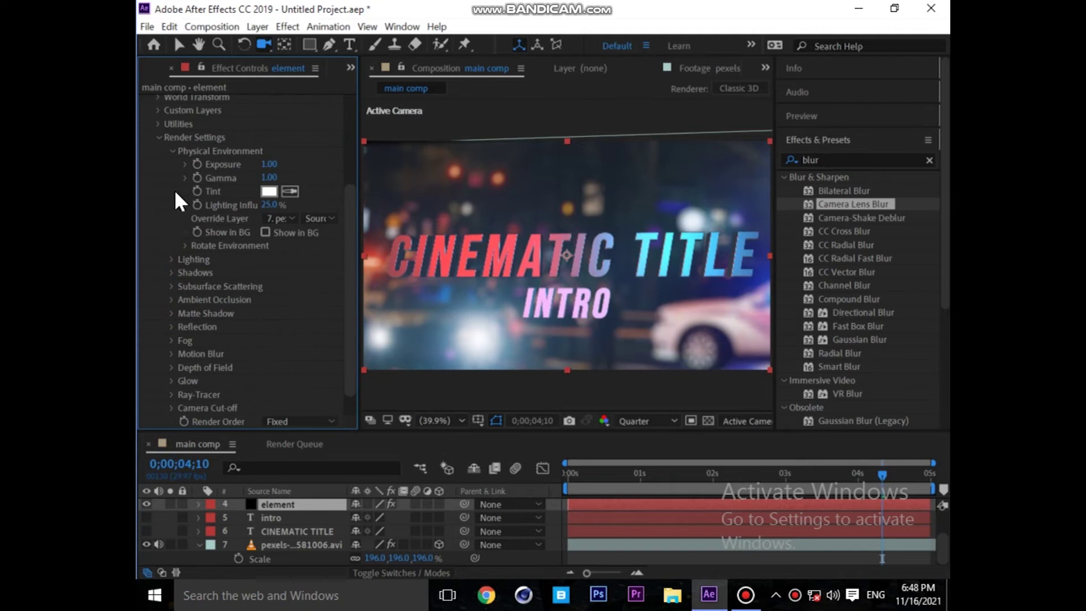
pyautogui.click(167, 151)
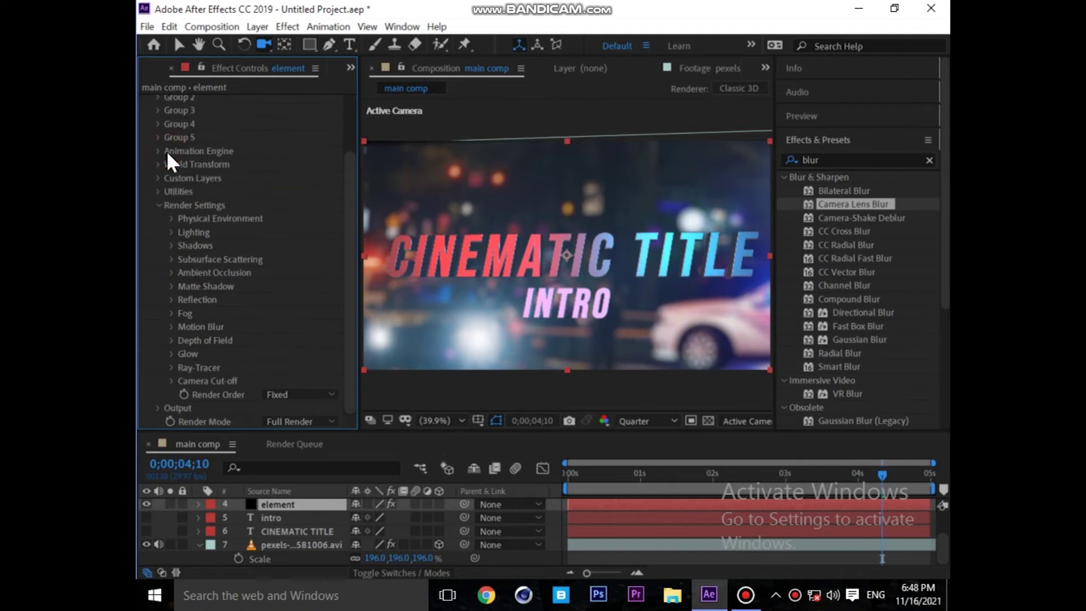
pyautogui.click(170, 272)
pyautogui.scroll(-1, 256, 270)
pyautogui.click(265, 246)
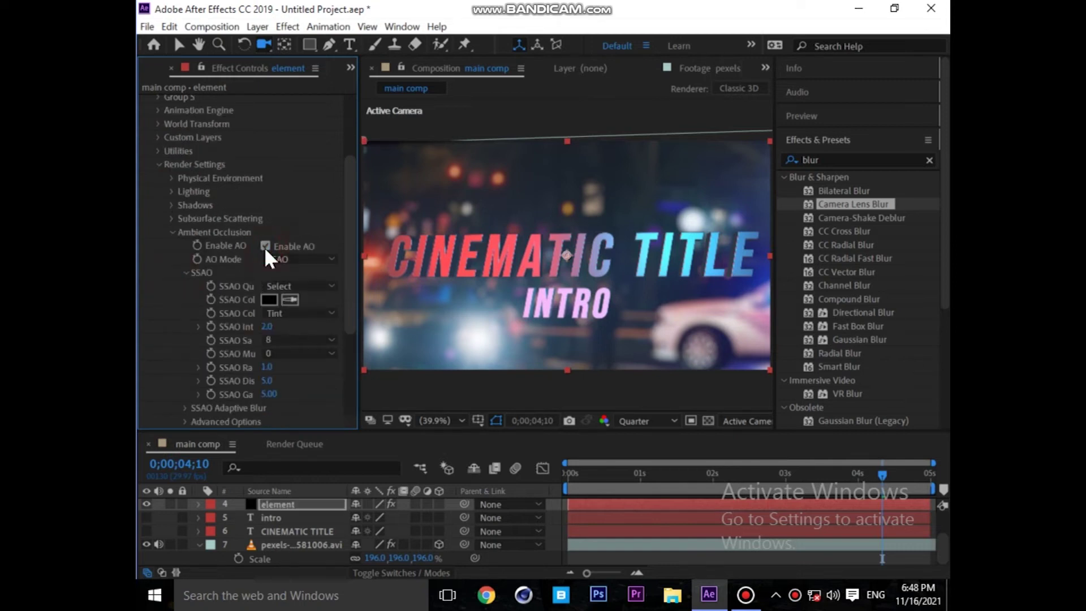
pyautogui.click(266, 327)
pyautogui.write('20')
pyautogui.press('Return')
pyautogui.moveTo(443, 224); pyautogui.dragTo(444, 224)
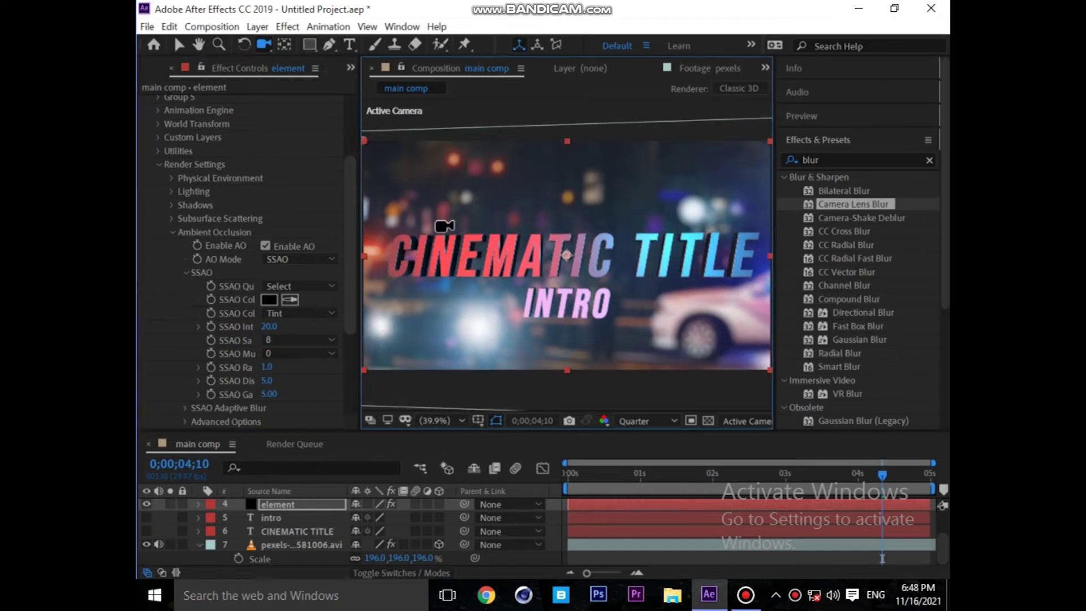
pyautogui.click(151, 65)
# - Import the frame_[001-030] light overlay and frame_[001-148] spark sequences onto the top of the comp
pyautogui.doubleClick(199, 293)
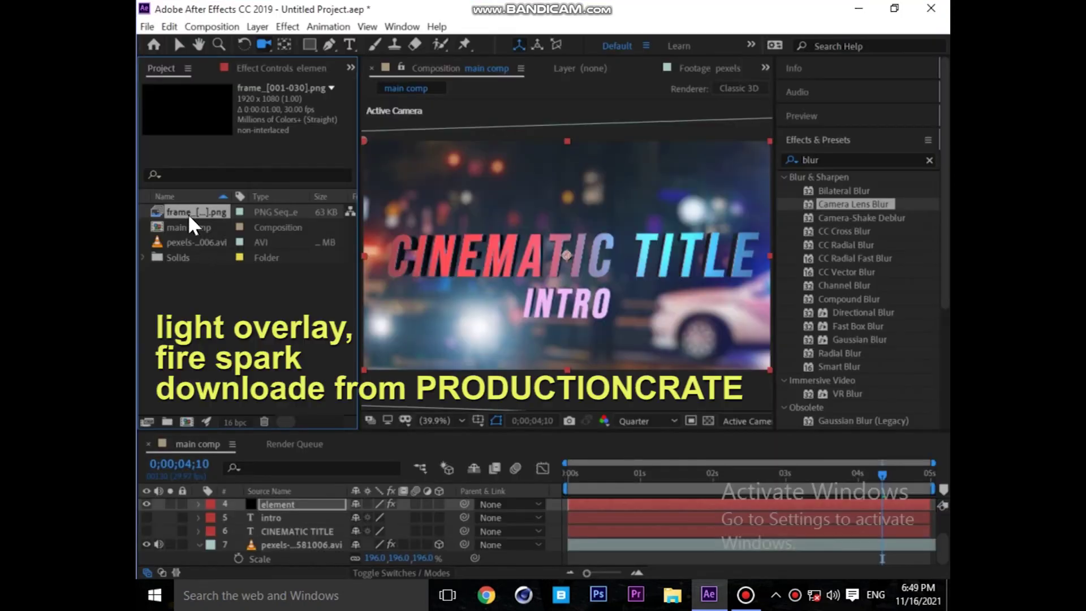
pyautogui.moveTo(189, 212); pyautogui.dragTo(218, 505)
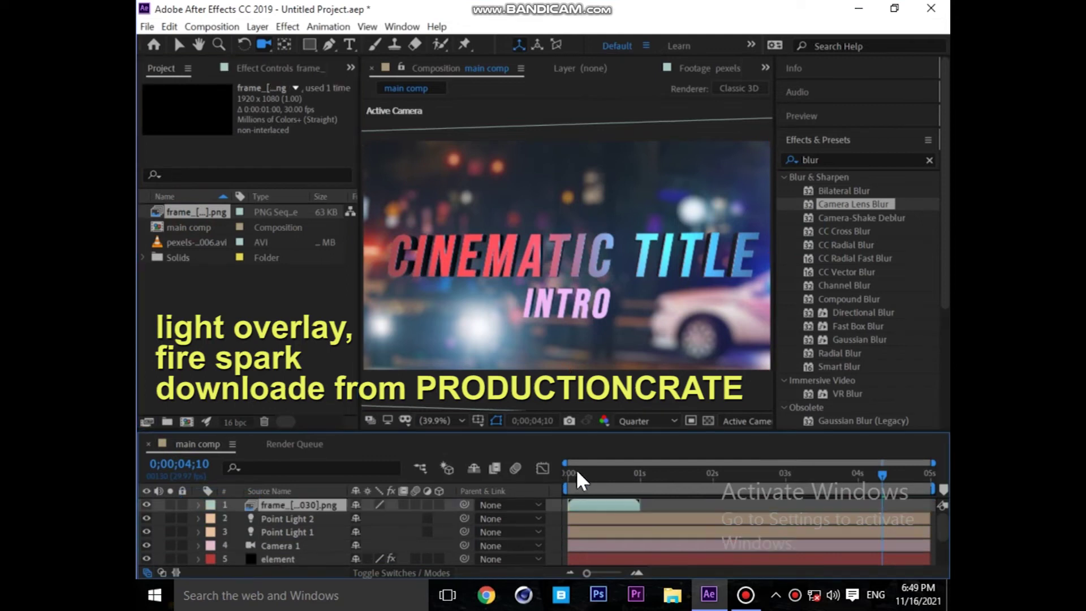
pyautogui.moveTo(587, 476); pyautogui.dragTo(559, 476)
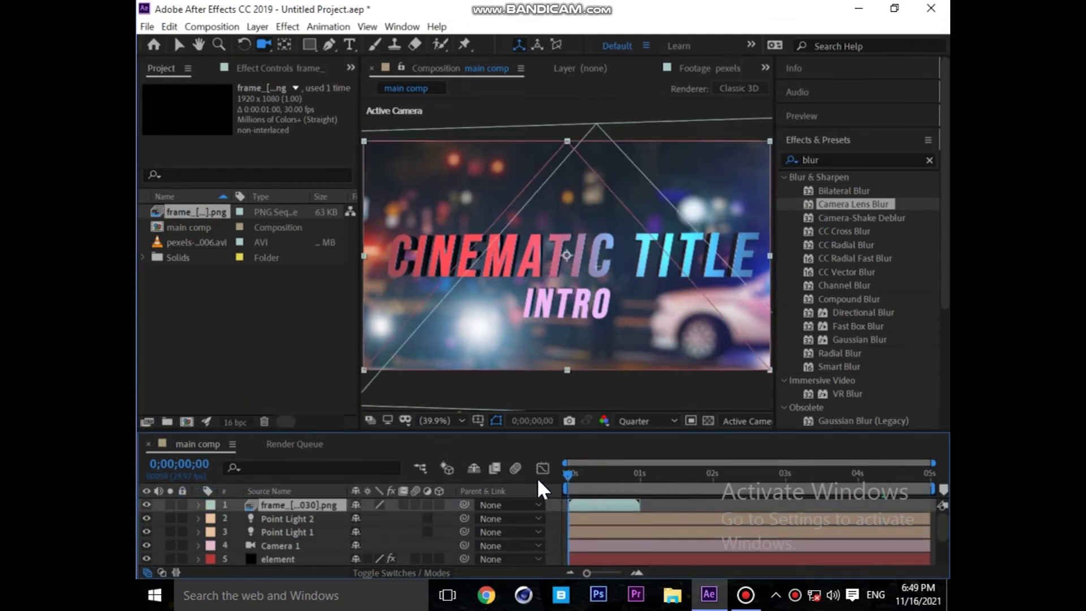
pyautogui.press('space')
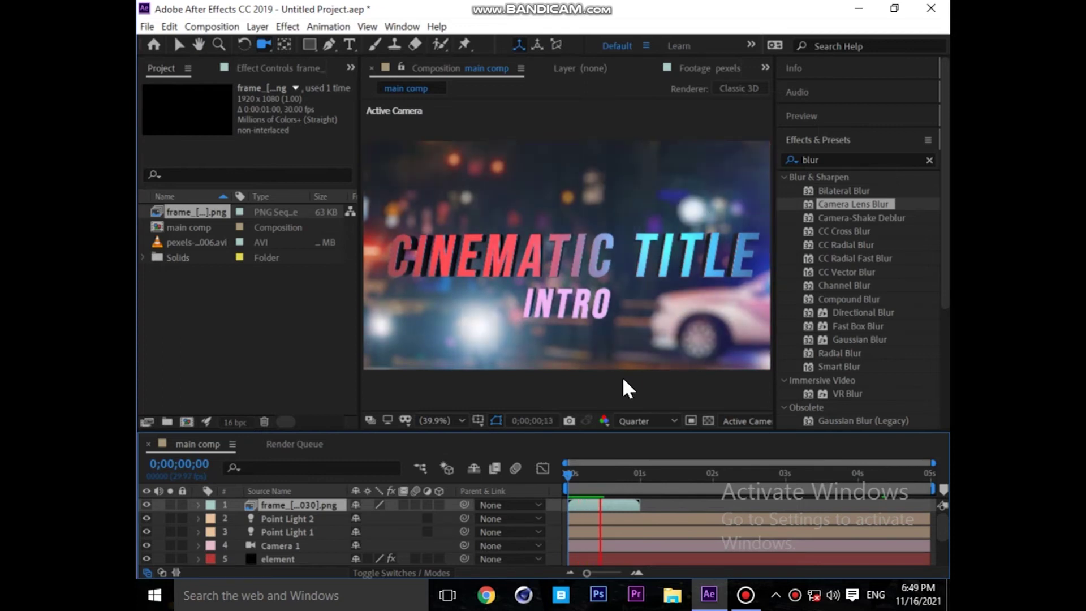
pyautogui.press('space')
pyautogui.moveTo(185, 228); pyautogui.dragTo(240, 501)
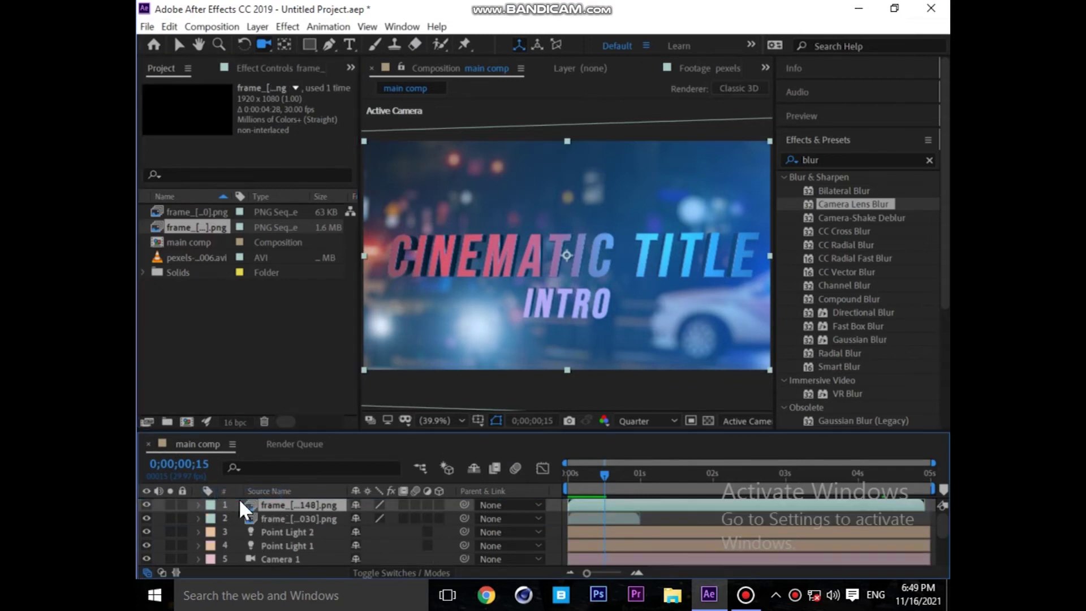
pyautogui.doubleClick(267, 504)
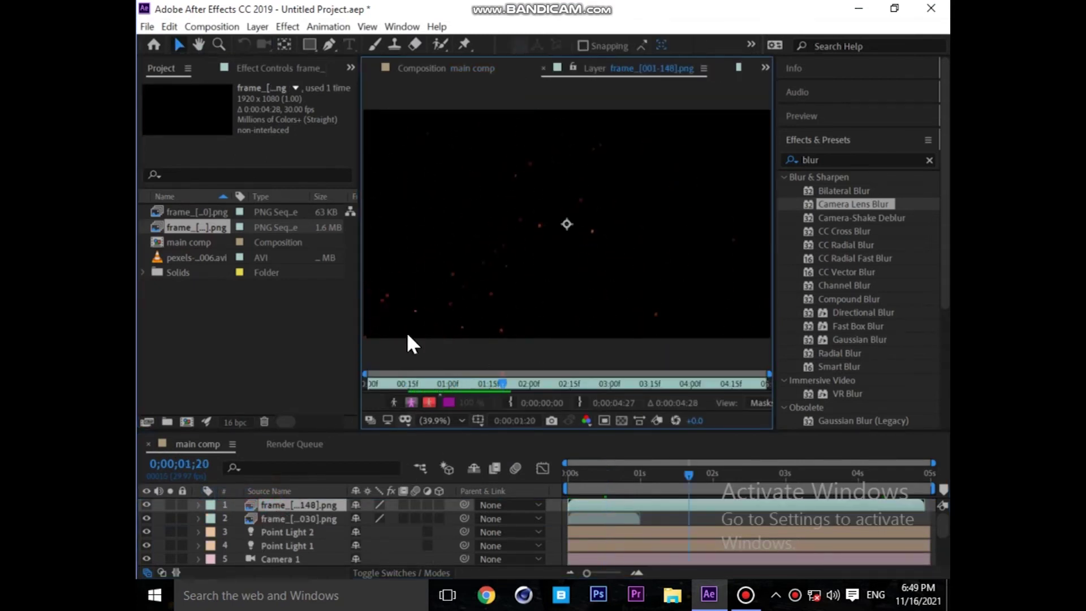
# - Preview the overlay order, then keep the fire spark layer at the top of the stack
pyautogui.click(428, 69)
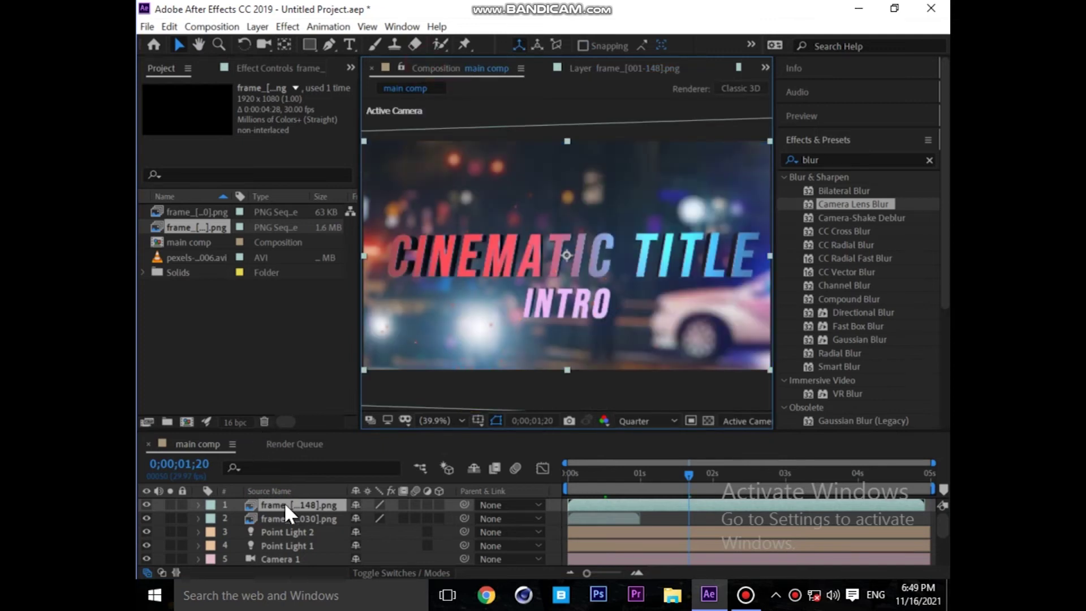
pyautogui.moveTo(284, 503); pyautogui.dragTo(284, 519)
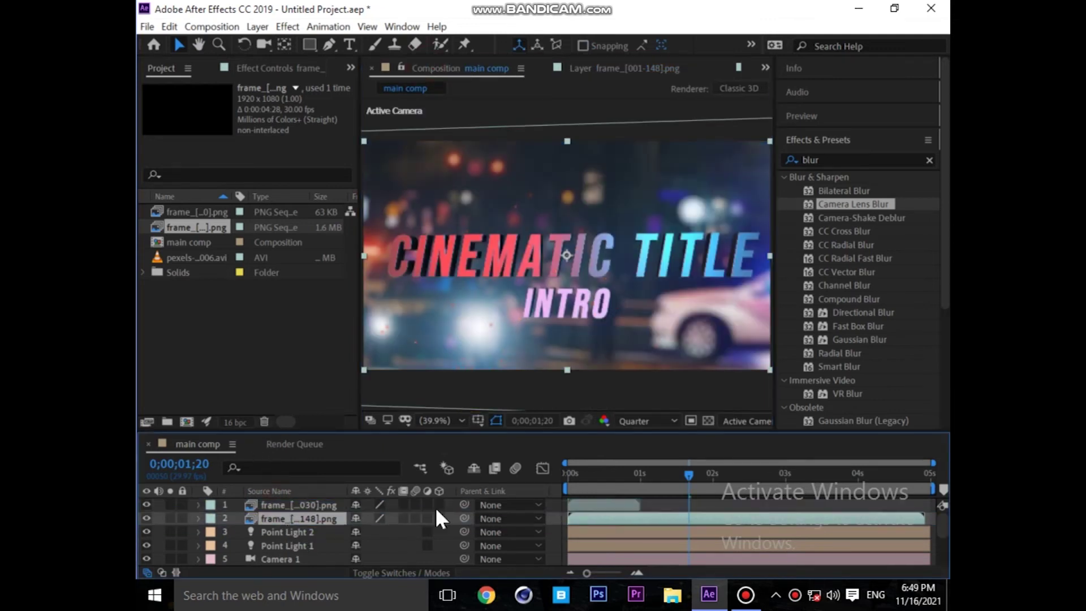
pyautogui.moveTo(619, 478); pyautogui.dragTo(548, 482)
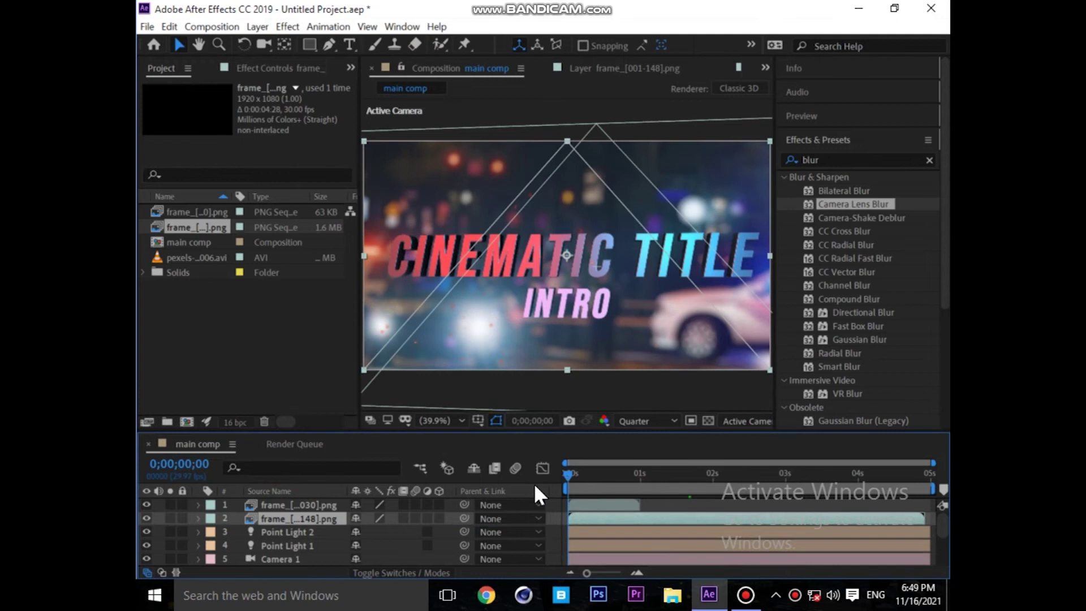
pyautogui.press('space')
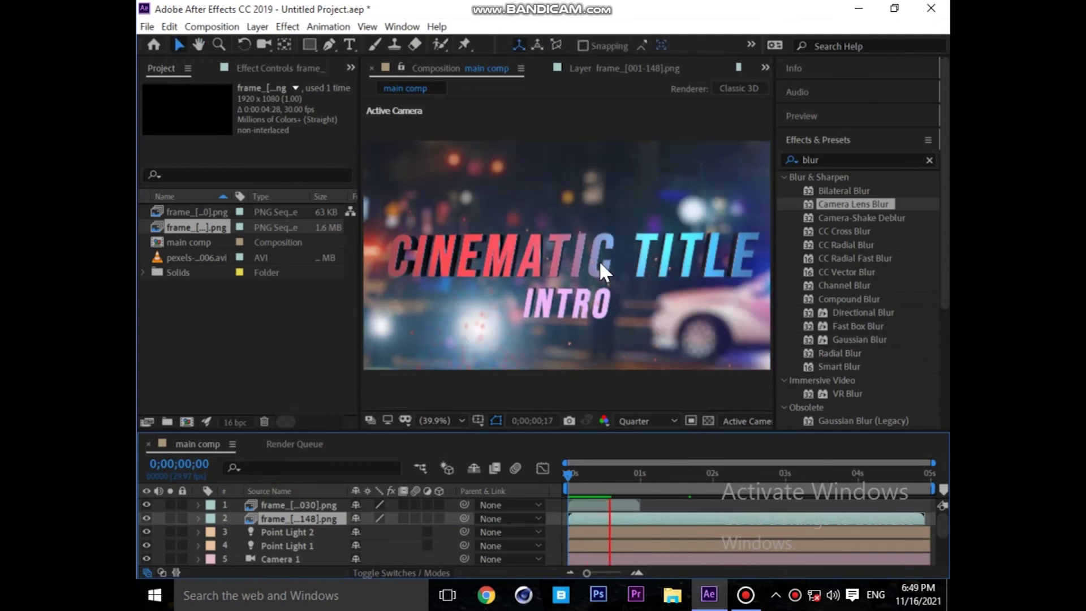
pyautogui.press('space')
pyautogui.moveTo(293, 519); pyautogui.dragTo(293, 500)
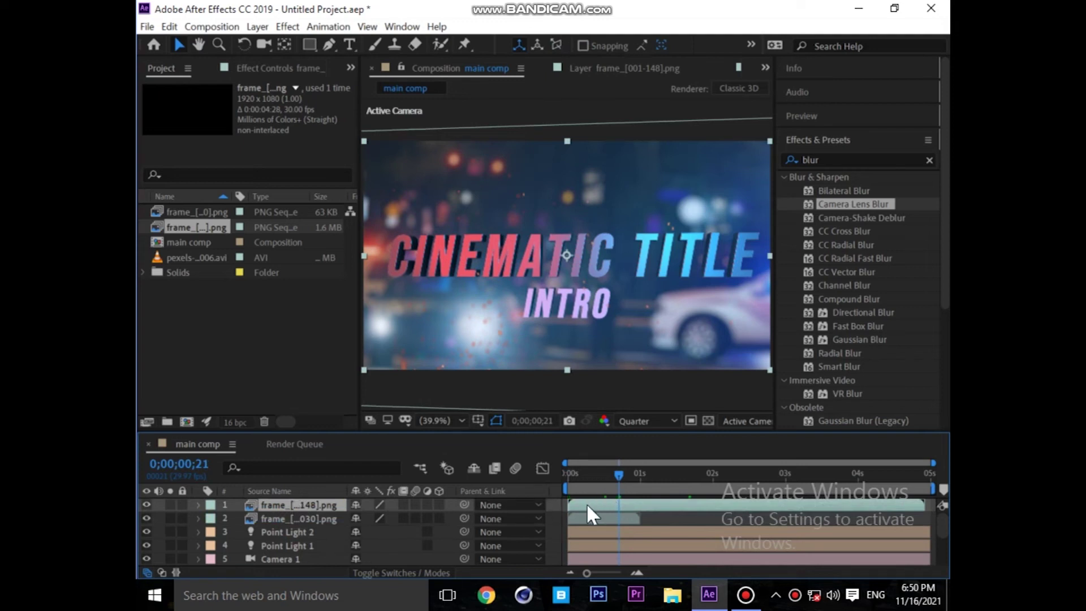
# - Duplicate the light overlay layer and offset the copies to start at 1s, 2s and about 4s
pyautogui.click(311, 520)
pyautogui.hotkey('ctrl', 'd')
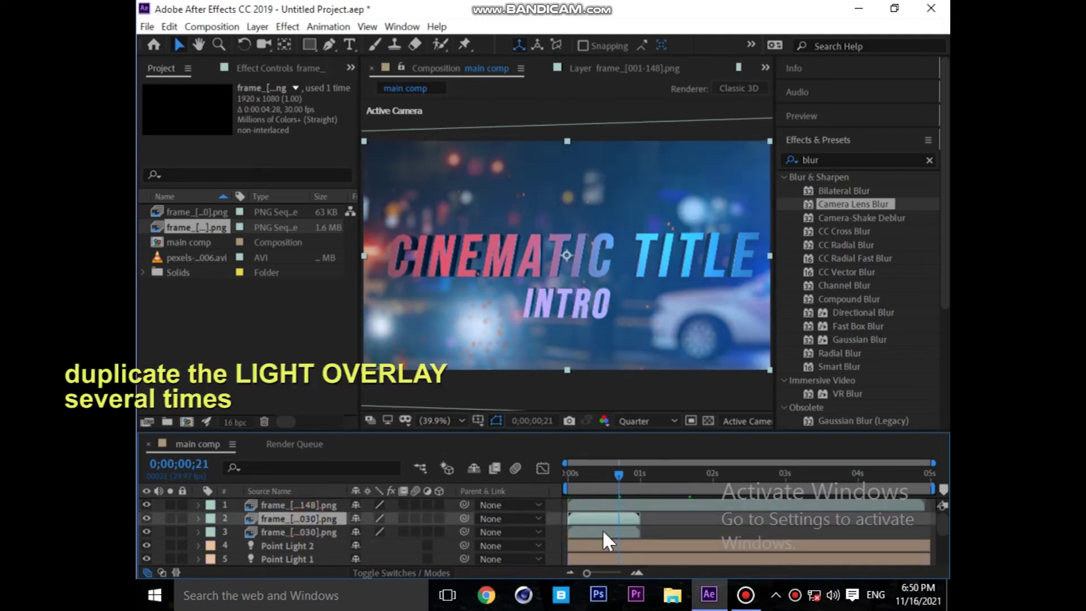
pyautogui.moveTo(606, 516); pyautogui.dragTo(653, 516)
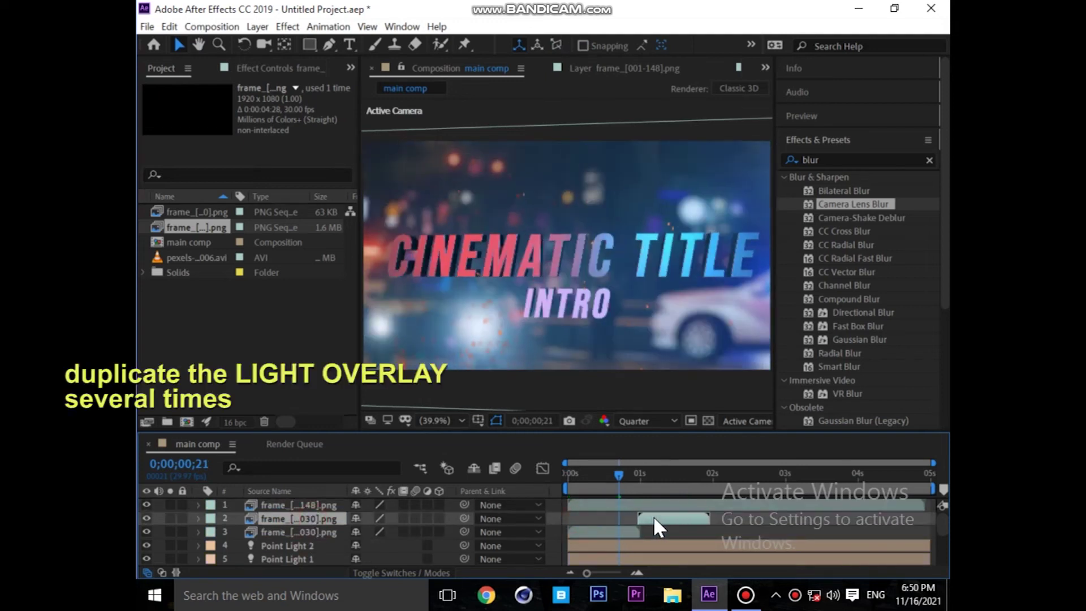
pyautogui.hotkey('ctrl', 'd')
pyautogui.moveTo(654, 516); pyautogui.dragTo(796, 505)
pyautogui.hotkey('ctrl', 'd')
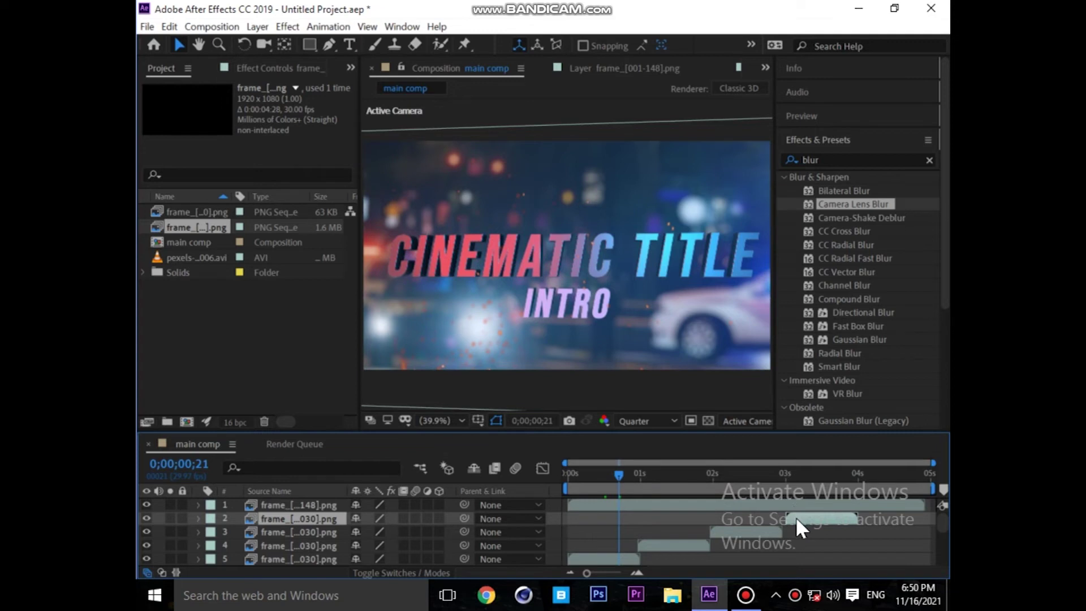
pyautogui.hotkey('ctrl', 'd')
pyautogui.click(795, 520)
pyautogui.moveTo(809, 519); pyautogui.dragTo(866, 512)
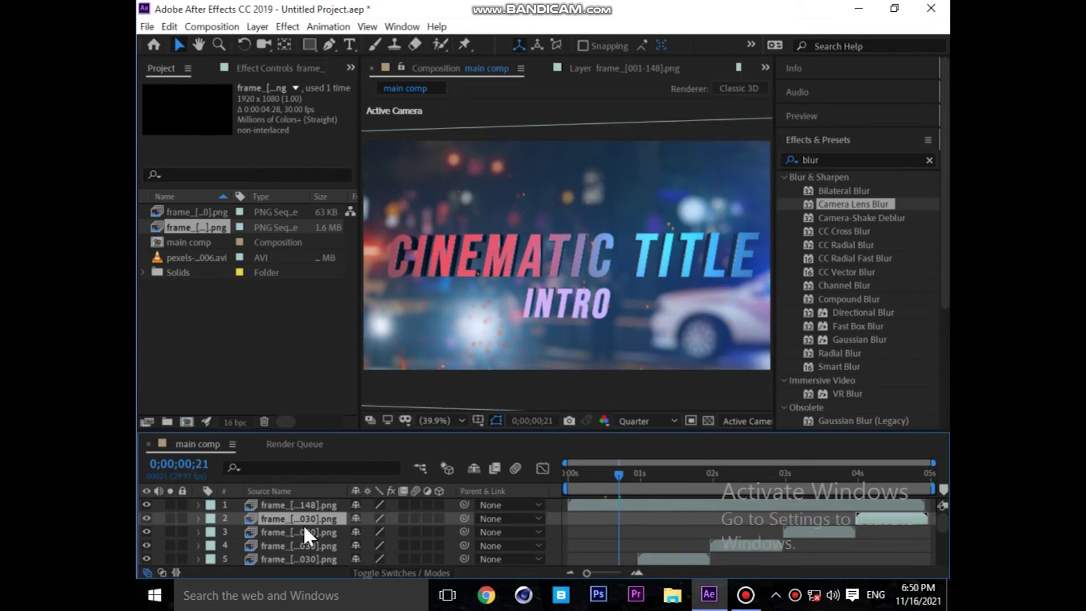
pyautogui.moveTo(586, 476); pyautogui.dragTo(568, 476)
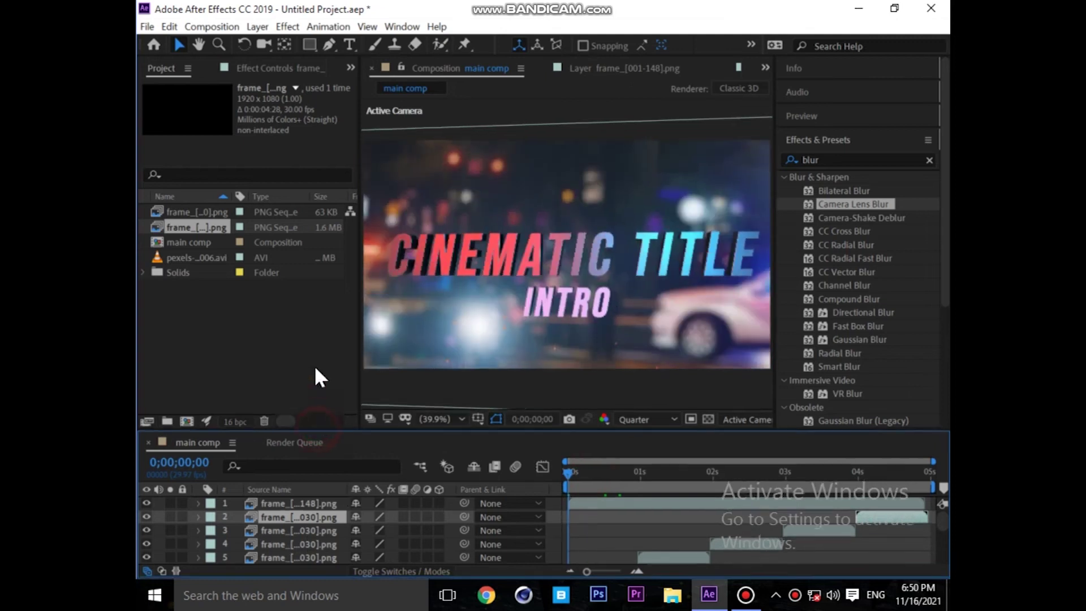
pyautogui.moveTo(316, 429); pyautogui.dragTo(314, 362)
pyautogui.click(284, 535)
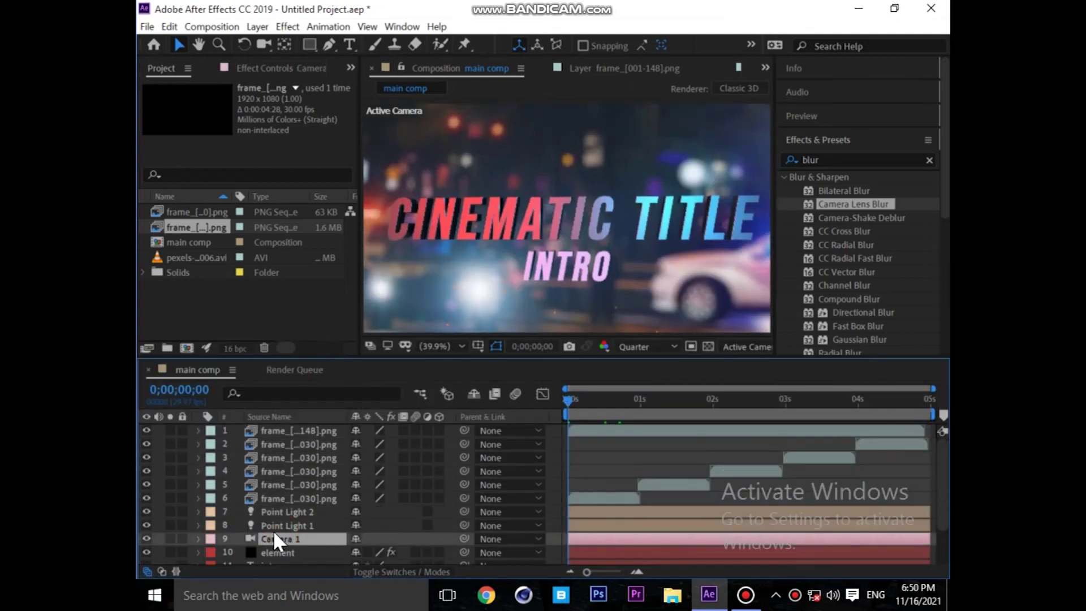
# - Set the city footage layer's scale to 500%
pyautogui.scroll(-3, 273, 531)
pyautogui.click(272, 543)
pyautogui.press('s')
pyautogui.click(374, 553)
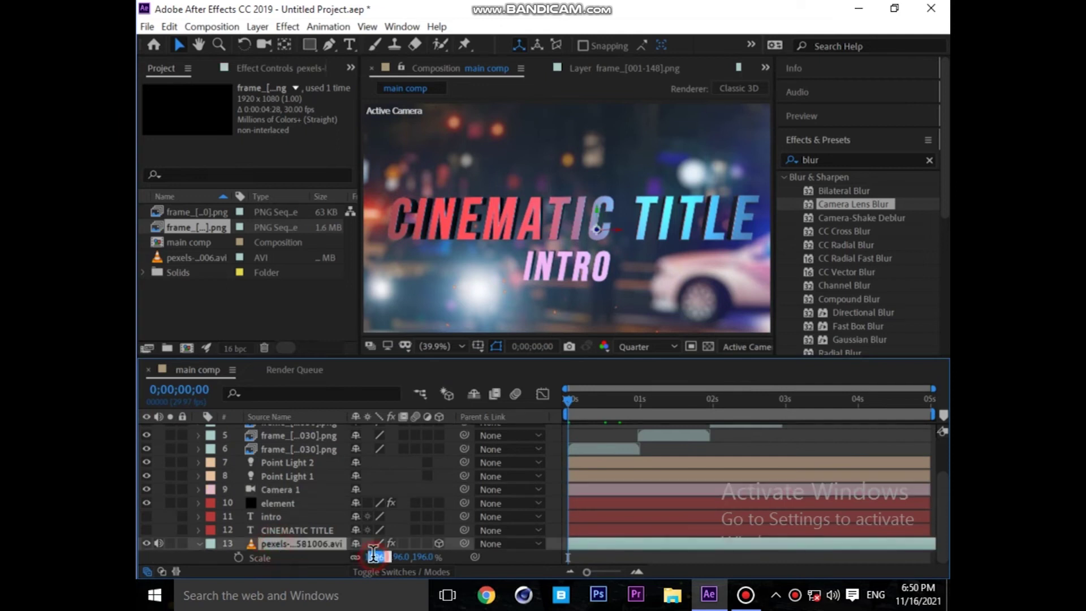
pyautogui.write('500')
pyautogui.press('Return')
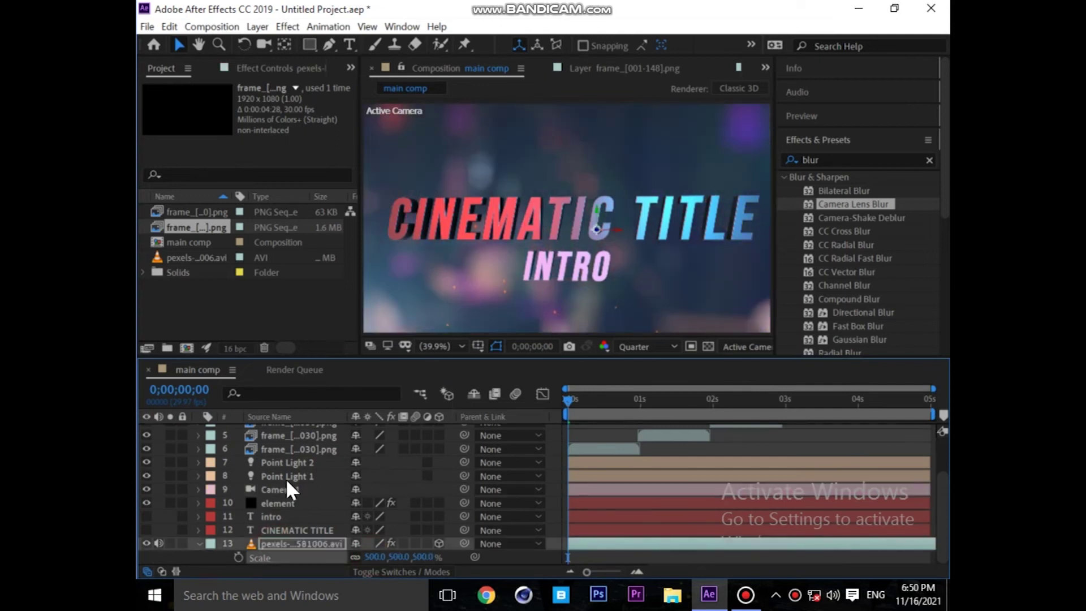
# - Keyframe all of Camera 1's transform properties at 0;00;00;21
pyautogui.click(284, 488)
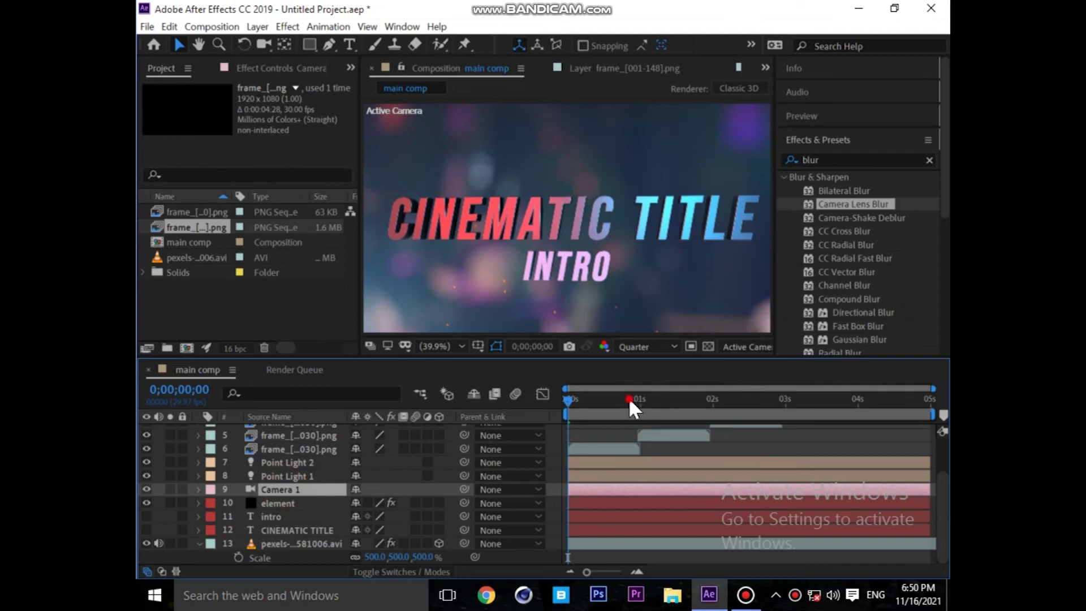
pyautogui.moveTo(629, 399); pyautogui.dragTo(617, 399)
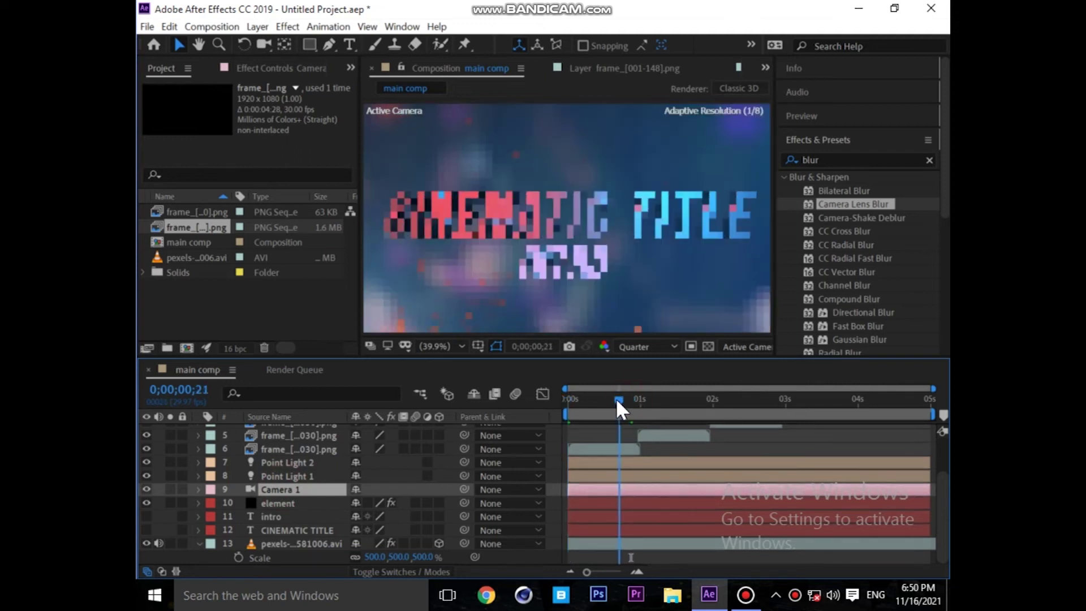
pyautogui.click(197, 489)
pyautogui.click(210, 504)
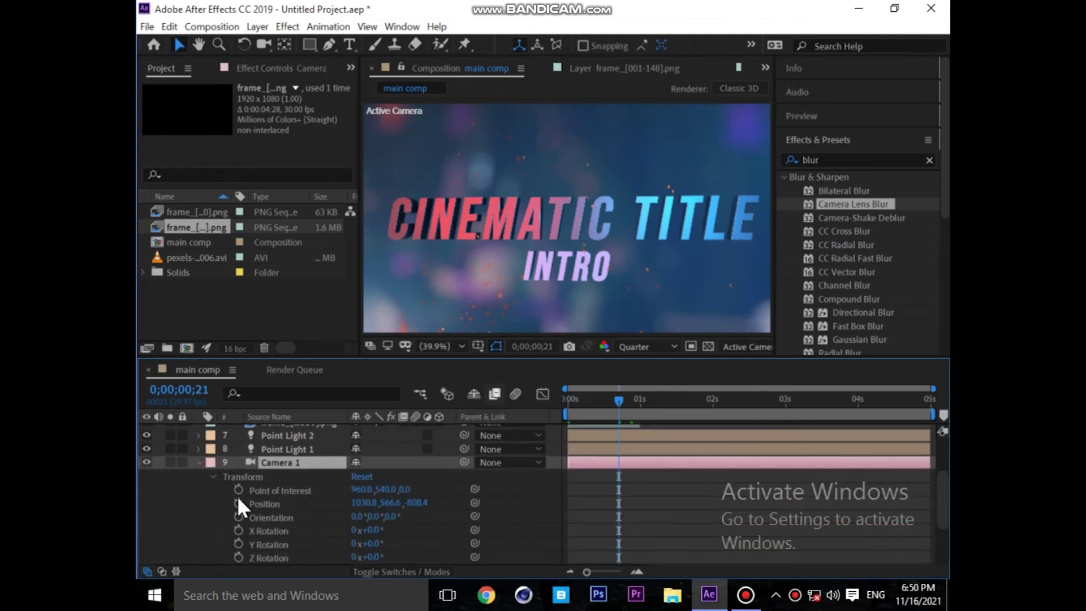
pyautogui.moveTo(236, 491); pyautogui.dragTo(236, 557)
pyautogui.click(238, 490)
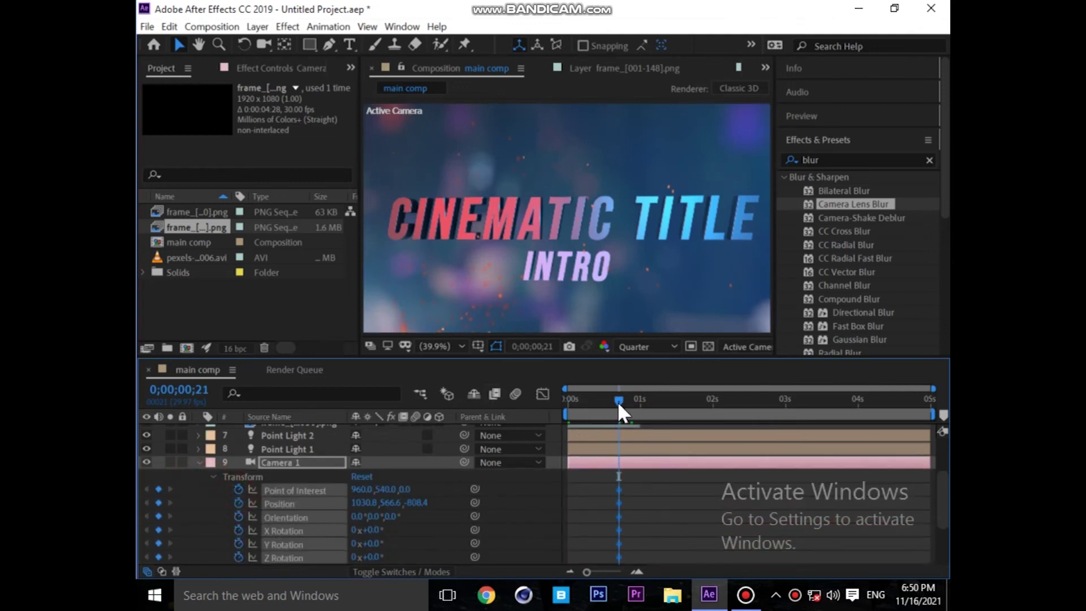
# - At the comp start, dolly Camera 1 closer to the title and preview the move
pyautogui.moveTo(619, 401); pyautogui.dragTo(563, 402)
pyautogui.press('c')
pyautogui.moveTo(517, 187); pyautogui.dragTo(519, 230)
pyautogui.press('space')
pyautogui.press('space')
pyautogui.moveTo(611, 399); pyautogui.dragTo(429, 405)
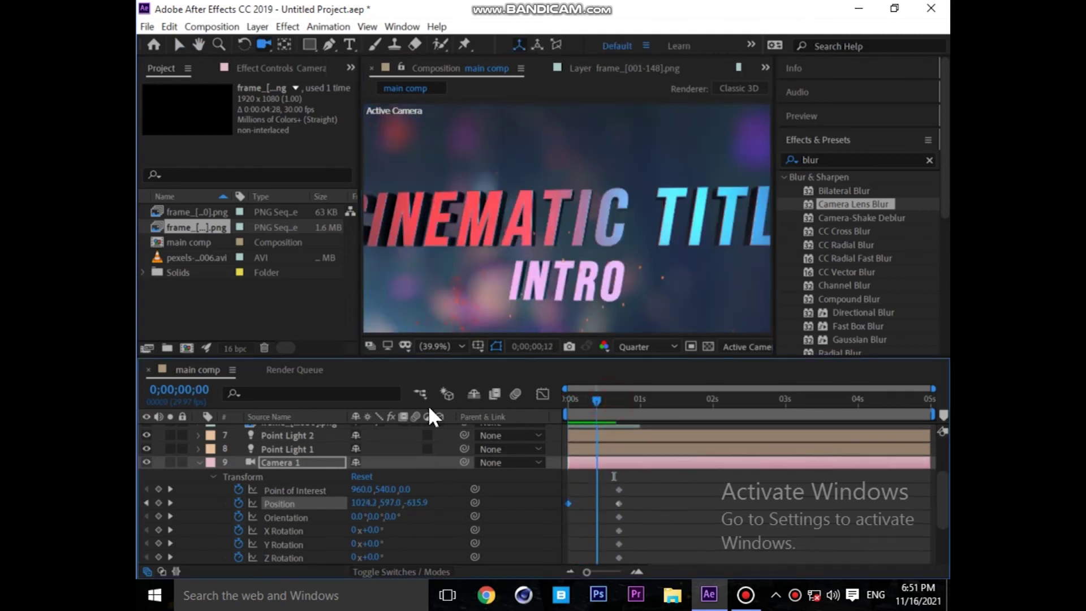
# - Hide Camera 1 and open the element layer's Element 3D Scene Setup
pyautogui.click(198, 462)
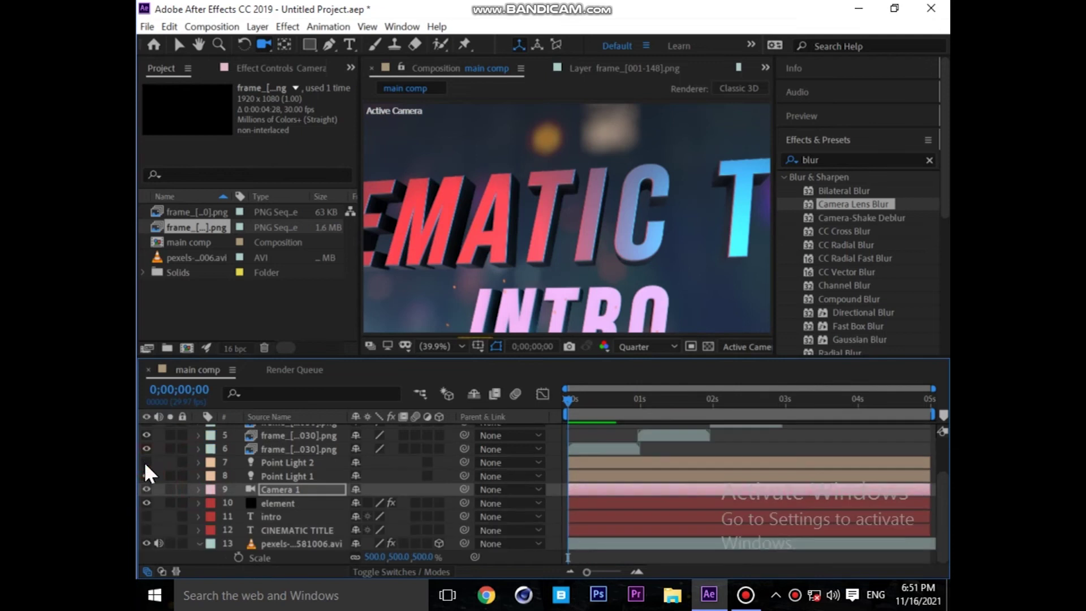
pyautogui.click(145, 489)
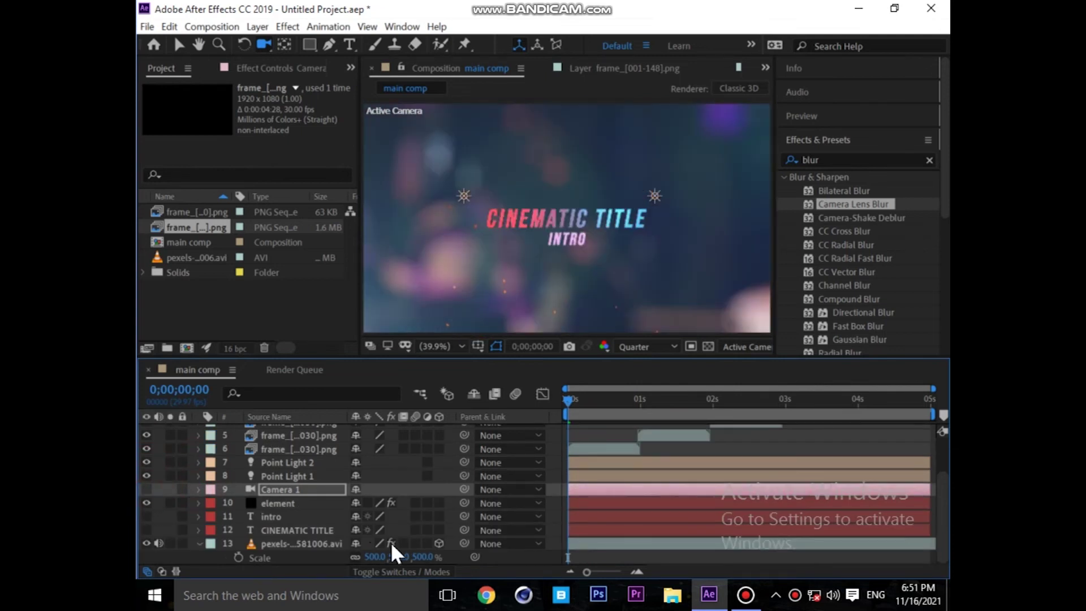
pyautogui.click(290, 453)
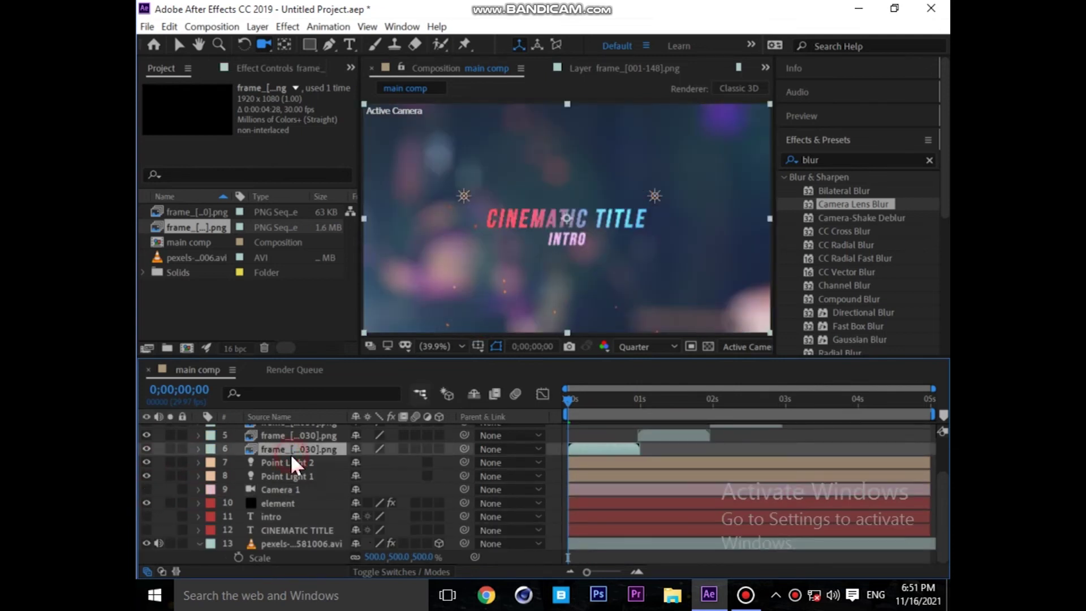
pyautogui.click(277, 502)
pyautogui.click(277, 69)
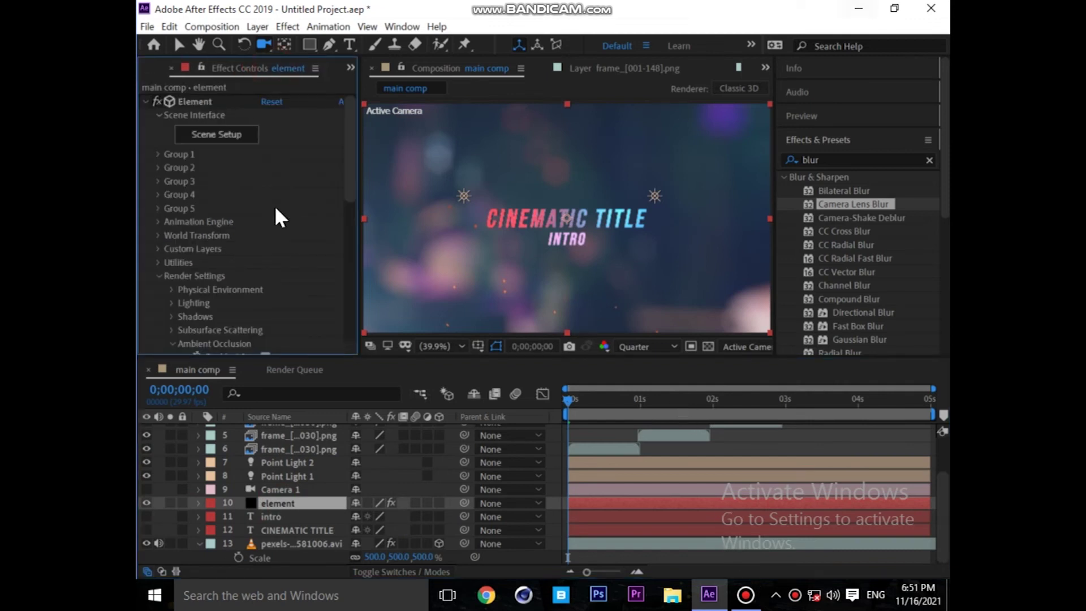
pyautogui.click(227, 134)
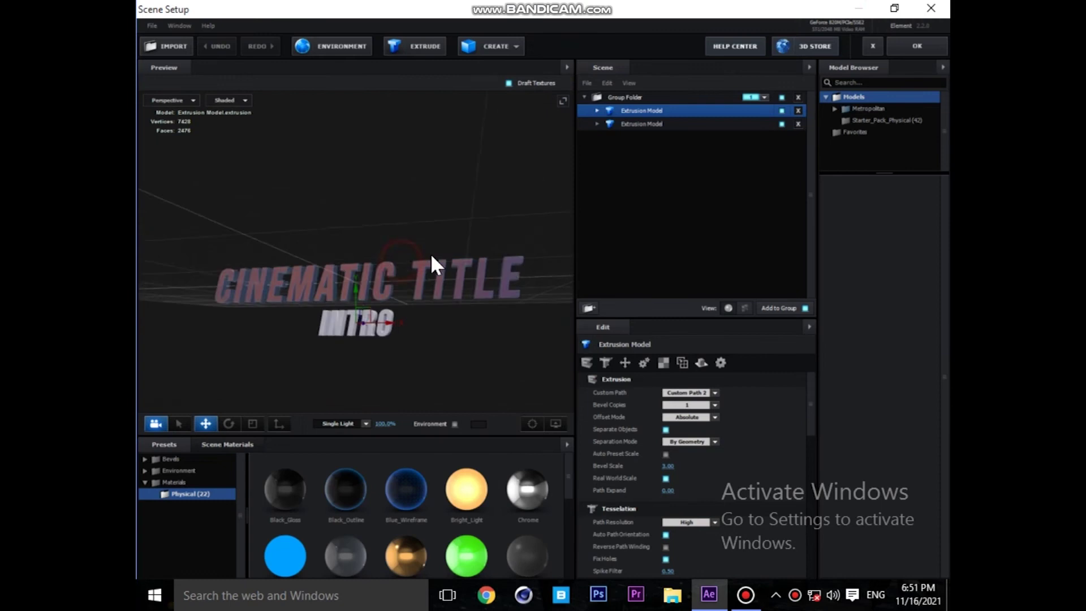
# - Move the second extrusion model out of the group folder, assign the folder's group number, and confirm with OK
pyautogui.moveTo(650, 122); pyautogui.dragTo(656, 262)
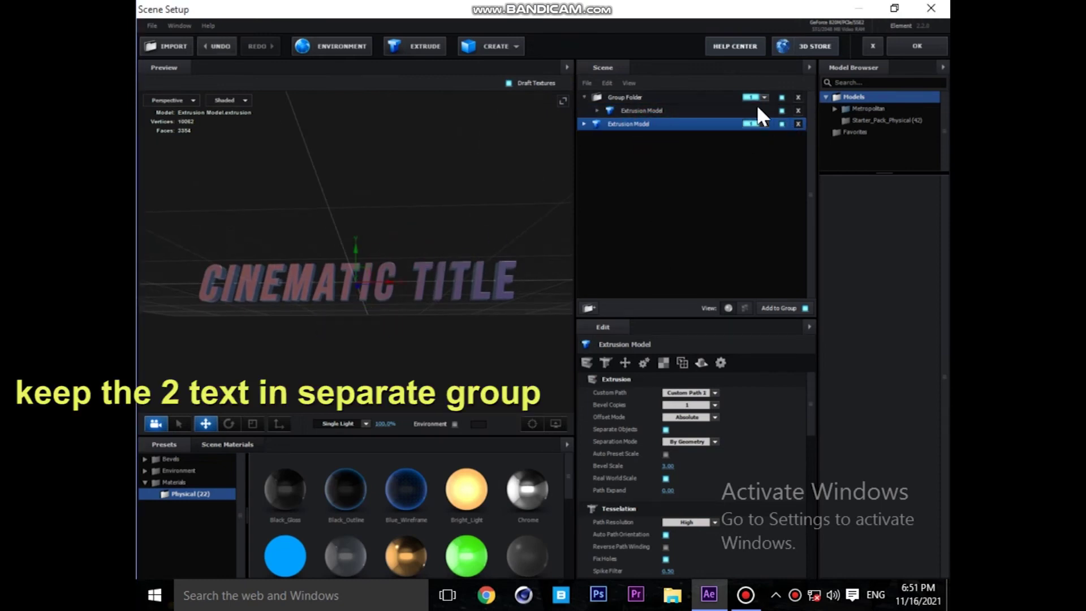
pyautogui.click(763, 97)
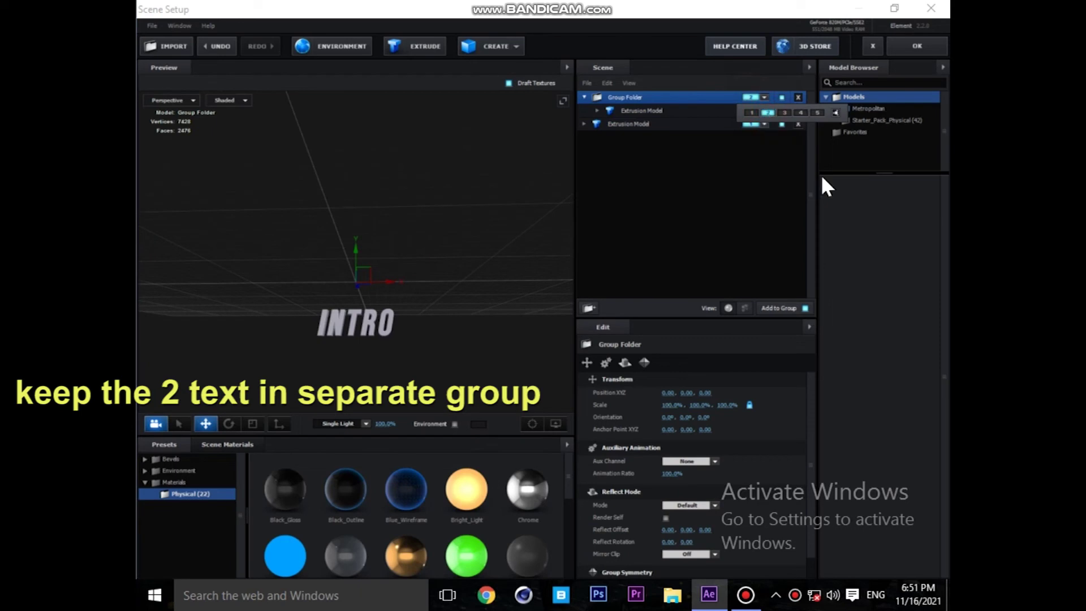
pyautogui.click(894, 50)
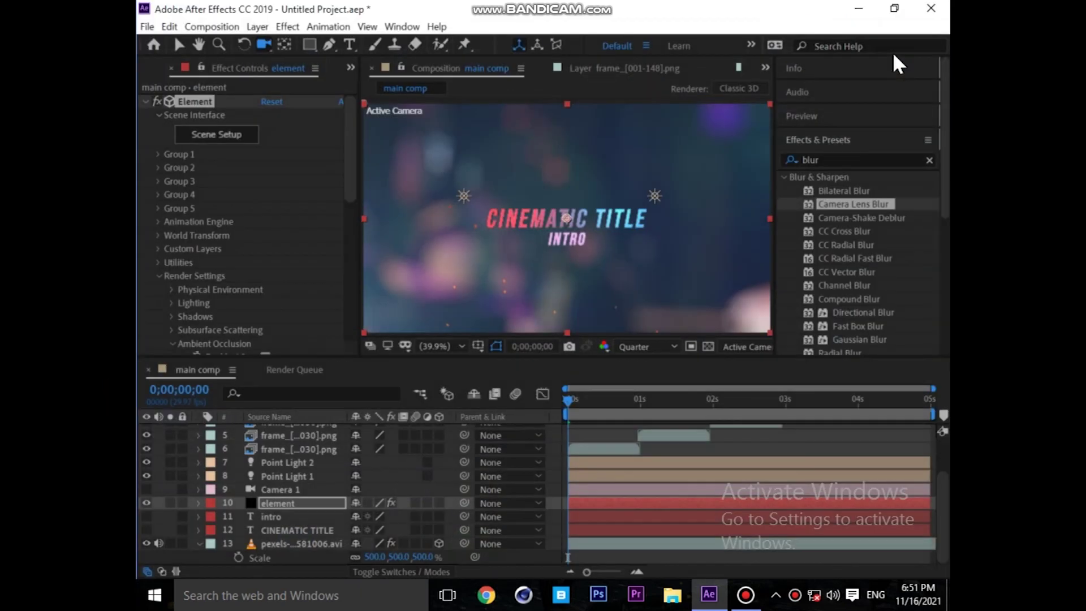
# - Create group nulls for Element Group 1 and Group 2 from their Group Utilities
pyautogui.click(158, 154)
pyautogui.click(185, 249)
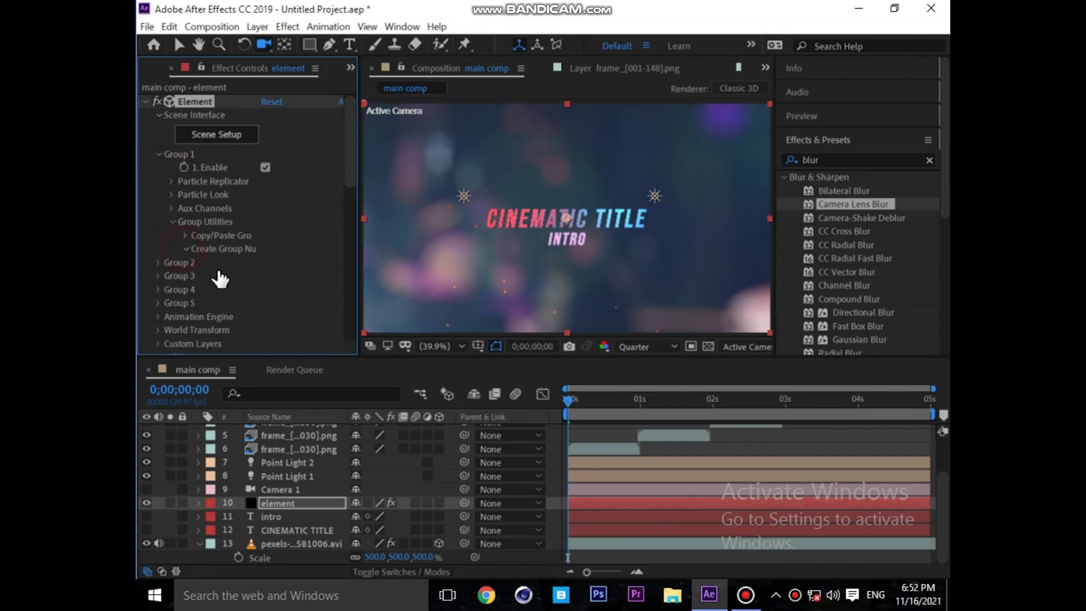
pyautogui.click(220, 268)
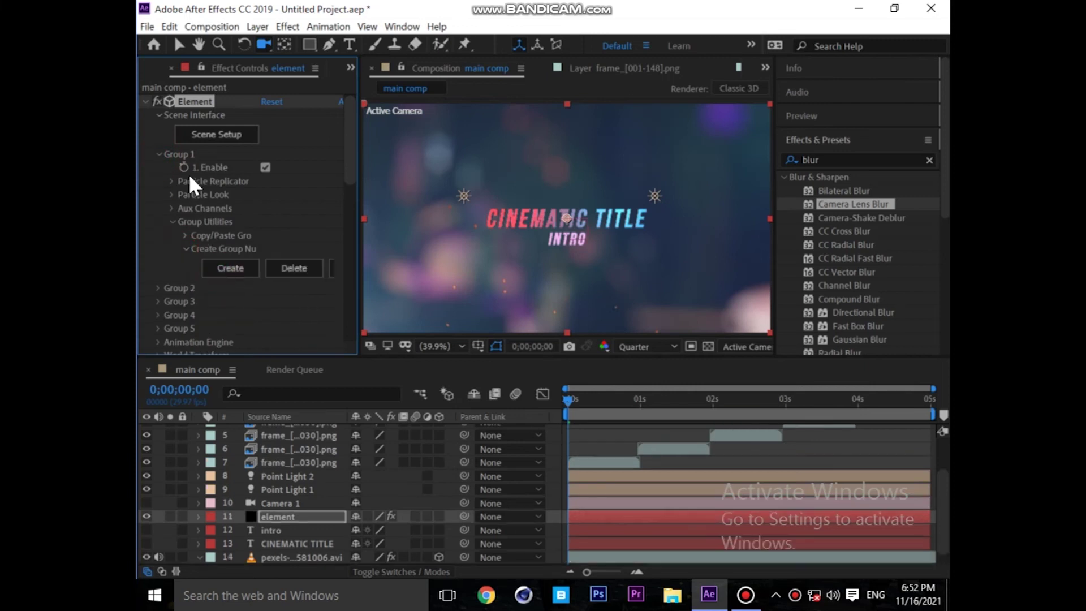
pyautogui.click(159, 158)
pyautogui.click(158, 168)
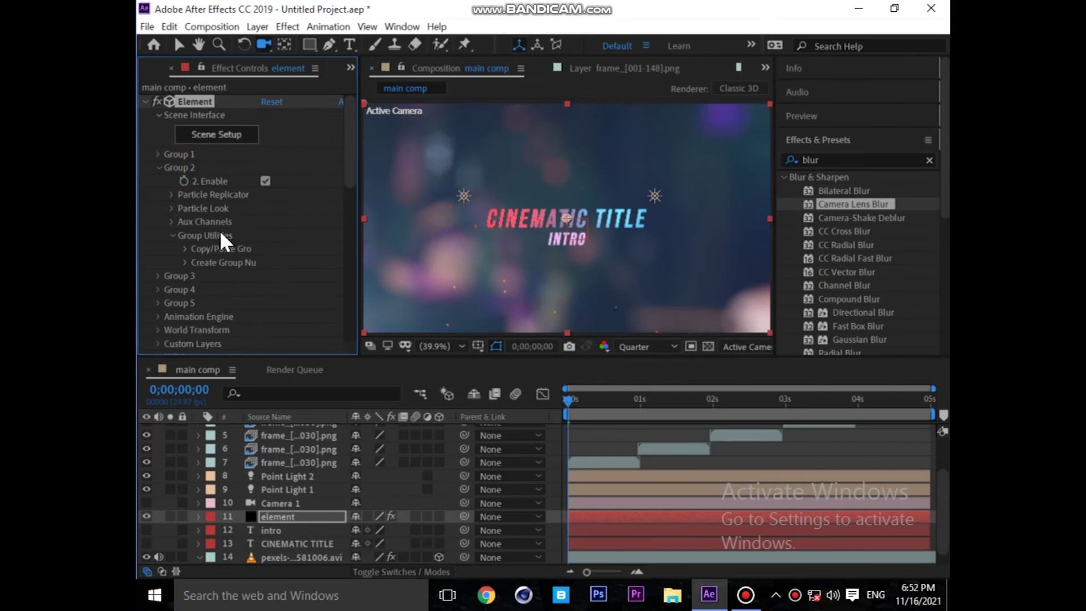
pyautogui.click(184, 263)
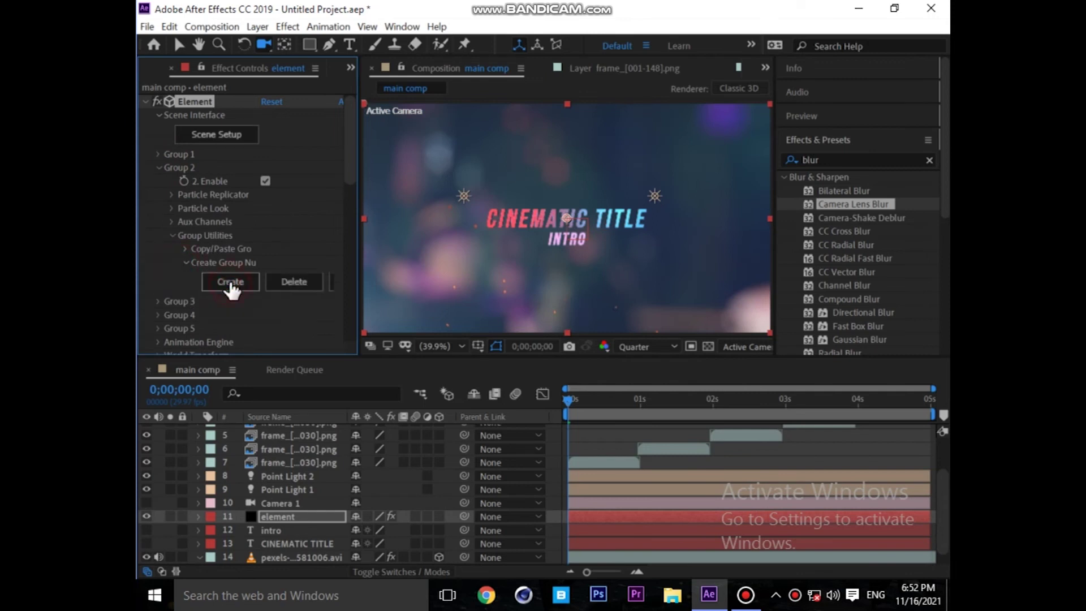
pyautogui.click(230, 282)
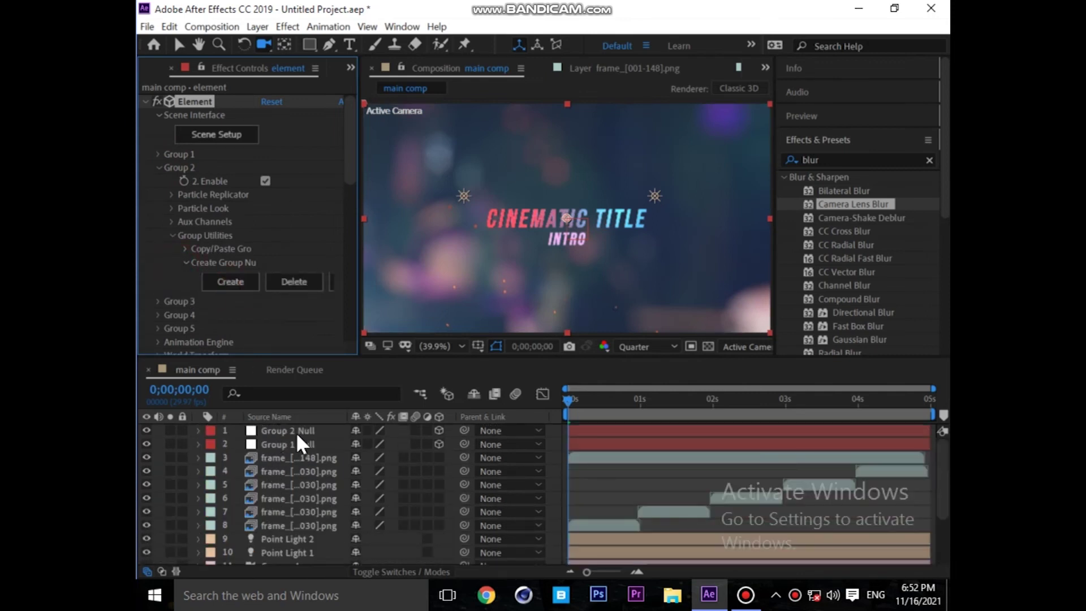
# - Select Group 1 and Group 2 nulls and set Position keyframes on both at frame 24
pyautogui.click(274, 444)
pyautogui.click(286, 430)
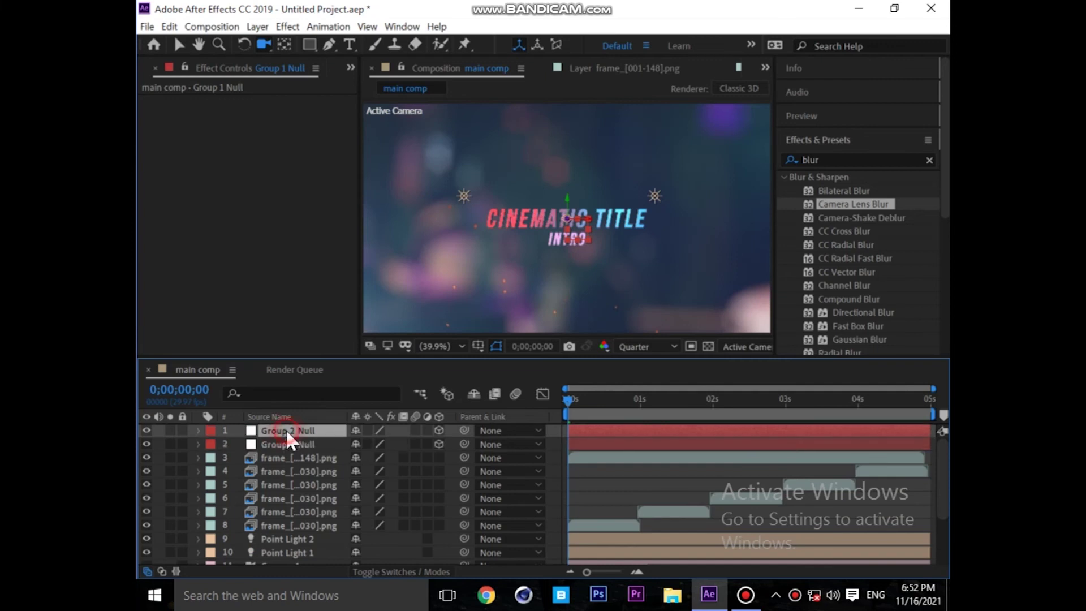
pyautogui.click(180, 45)
pyautogui.click(624, 400)
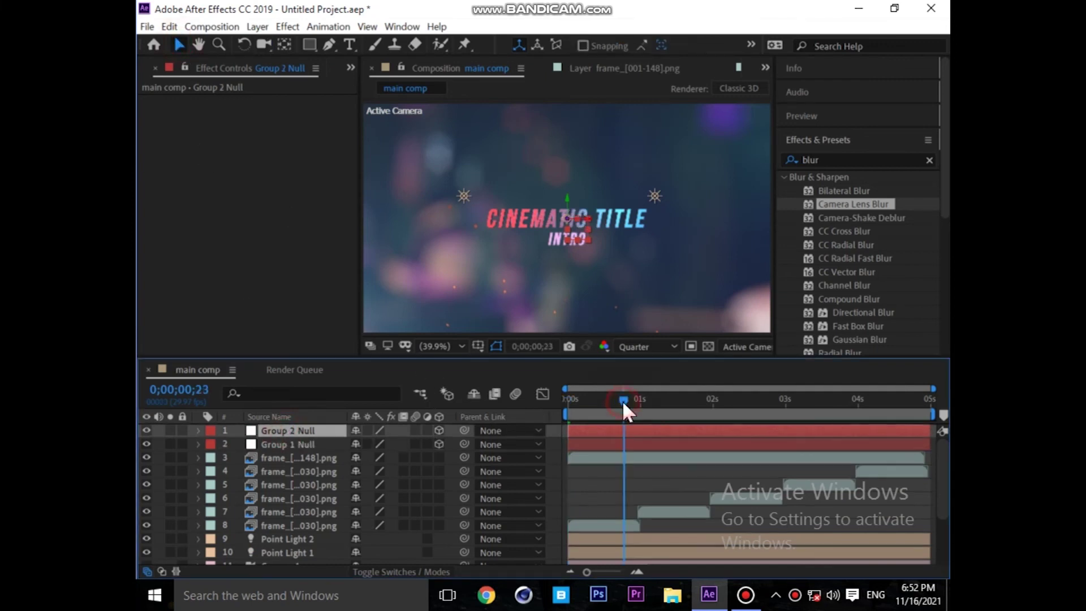
pyautogui.keyDown('ctrl'); pyautogui.click(281, 444); pyautogui.keyUp('ctrl')
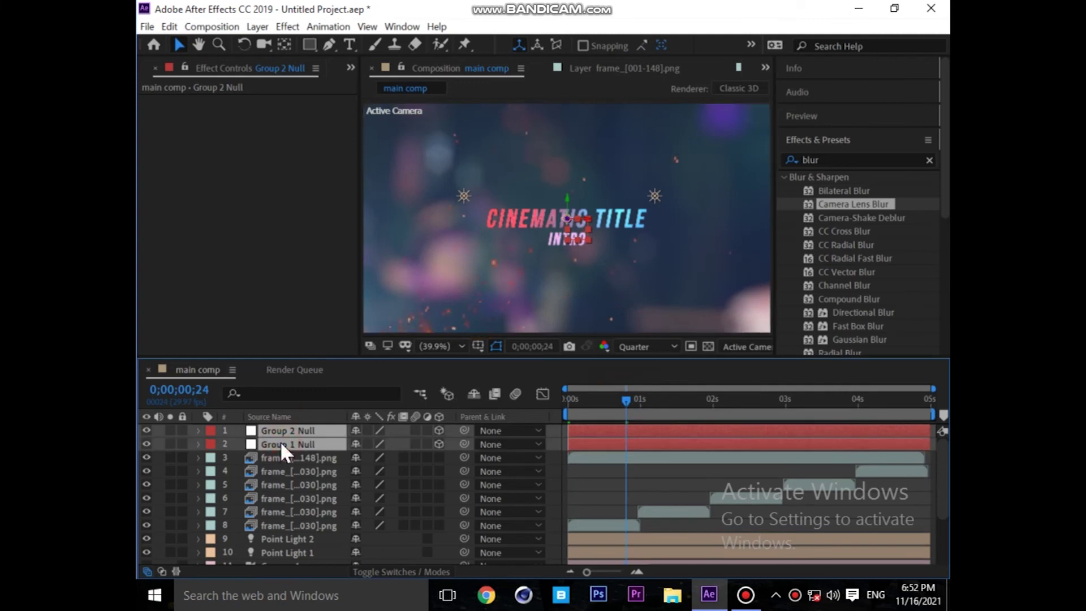
pyautogui.press('p')
pyautogui.click(238, 444)
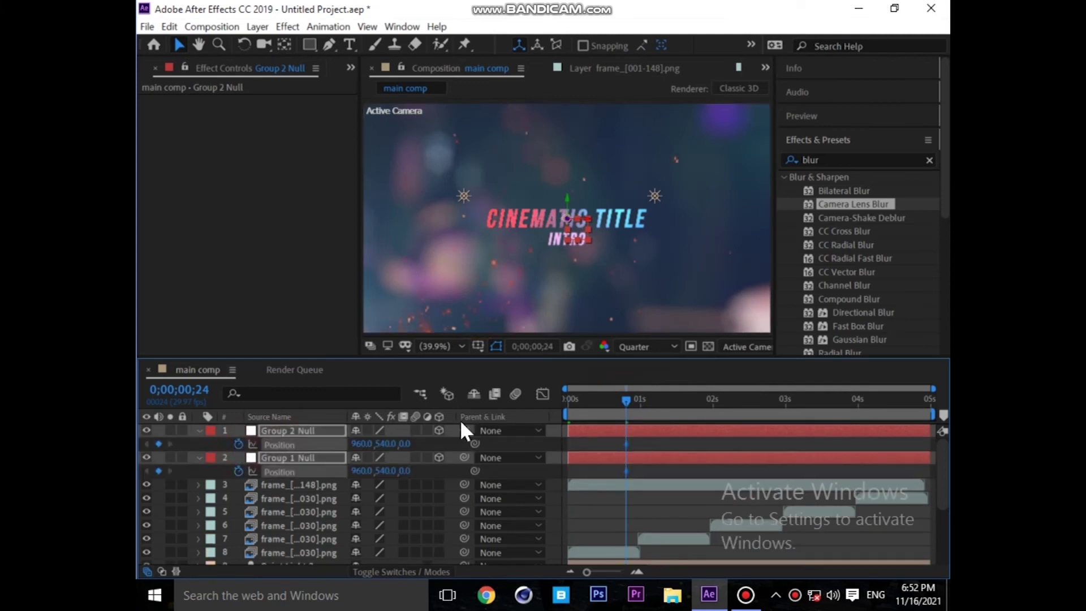
# - At 0s, drag both nulls off frame left to X -407.1, then check the centred title at frame 26
pyautogui.moveTo(626, 402); pyautogui.dragTo(453, 402)
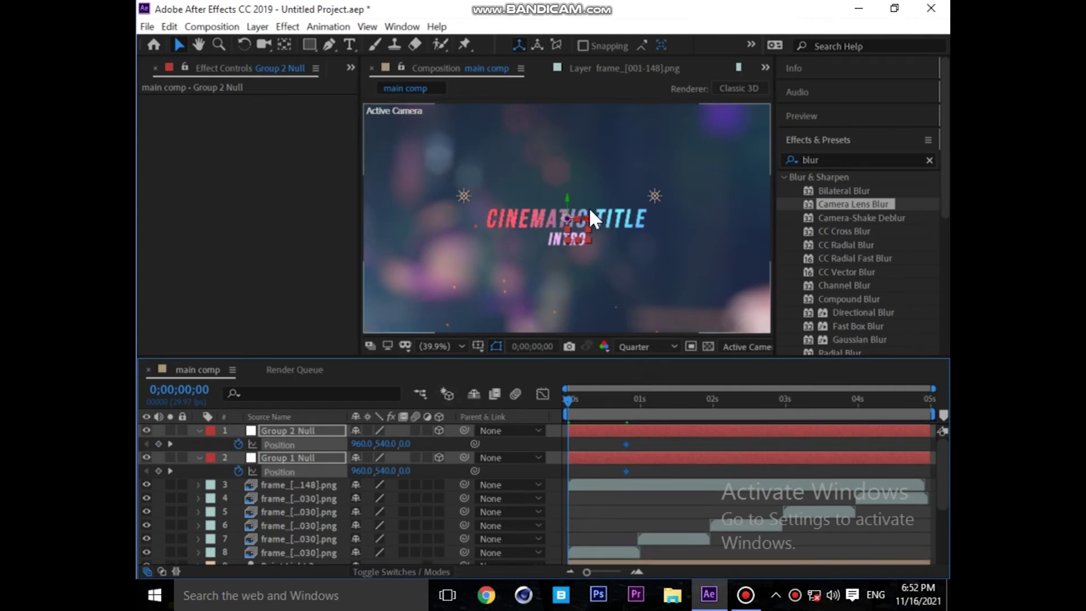
pyautogui.moveTo(582, 217); pyautogui.dragTo(228, 224)
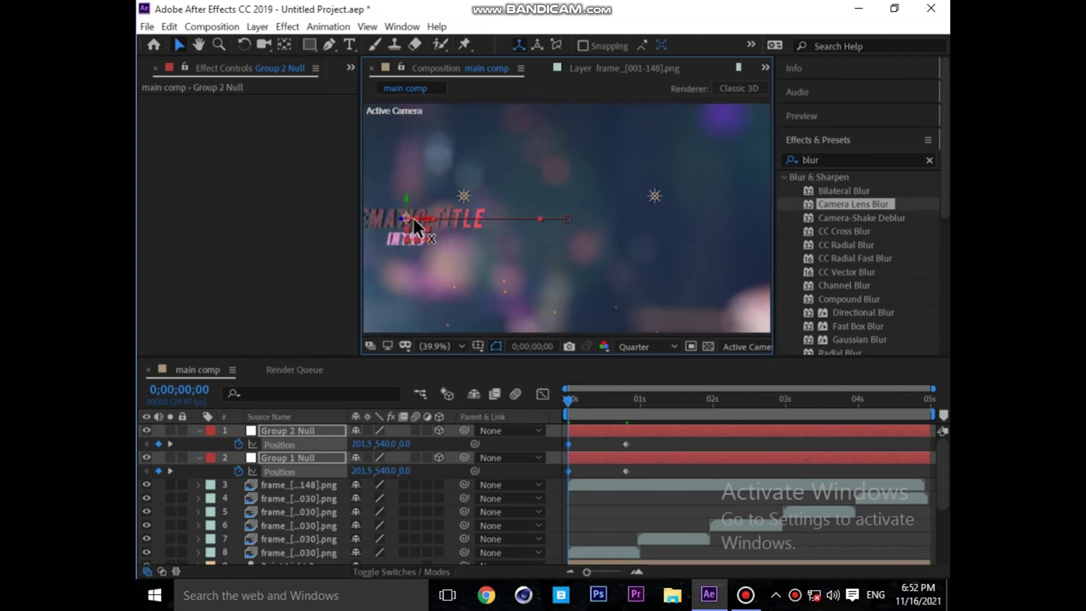
pyautogui.hotkey('ctrl', 'z')
pyautogui.moveTo(419, 217); pyautogui.dragTo(328, 219)
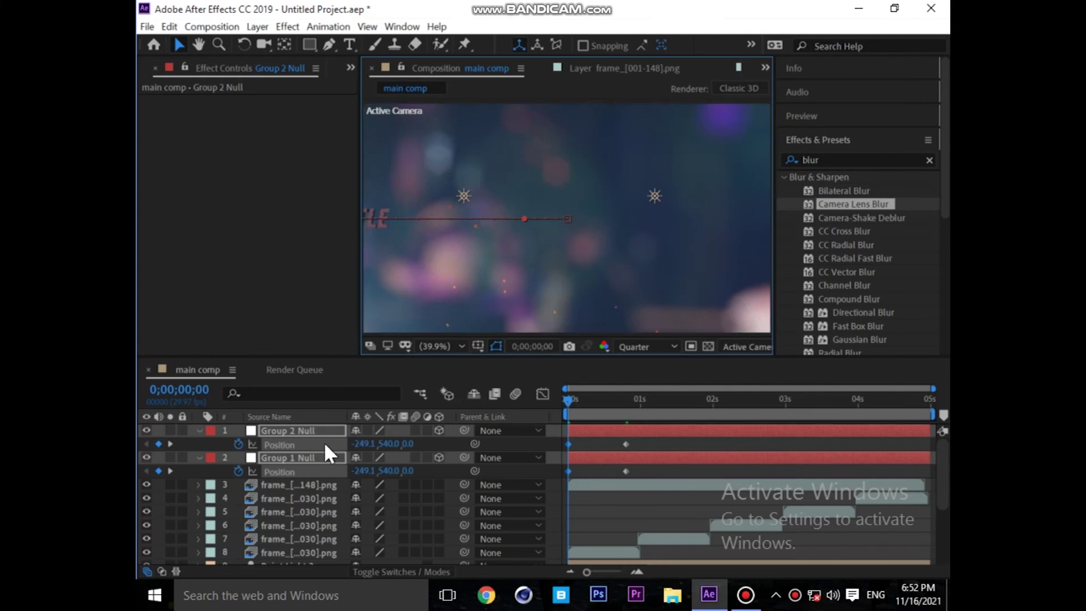
pyautogui.moveTo(362, 446); pyautogui.dragTo(243, 455)
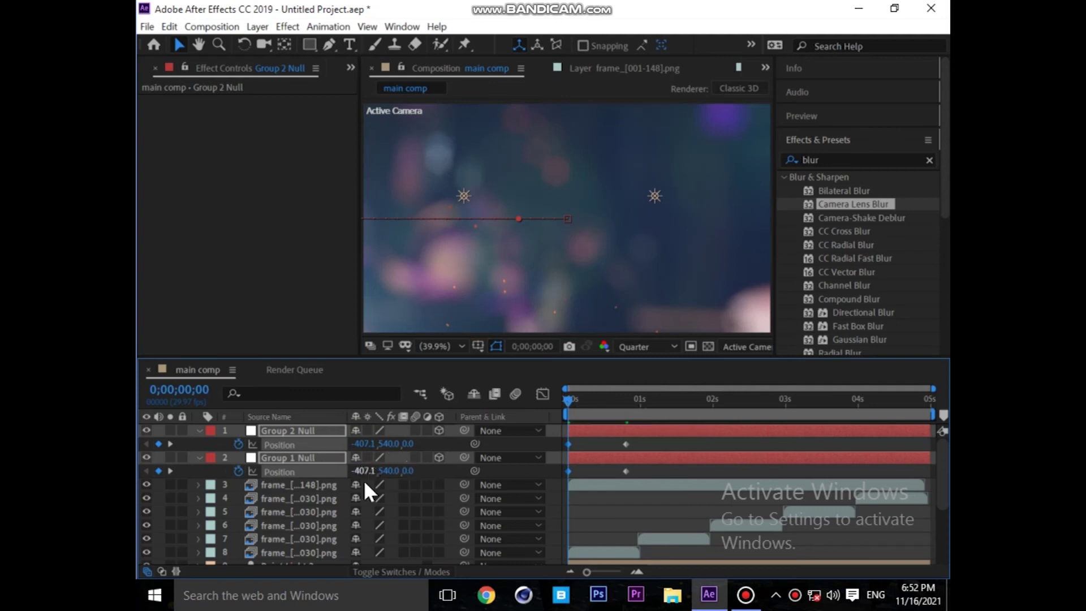
pyautogui.click(631, 397)
pyautogui.click(281, 471)
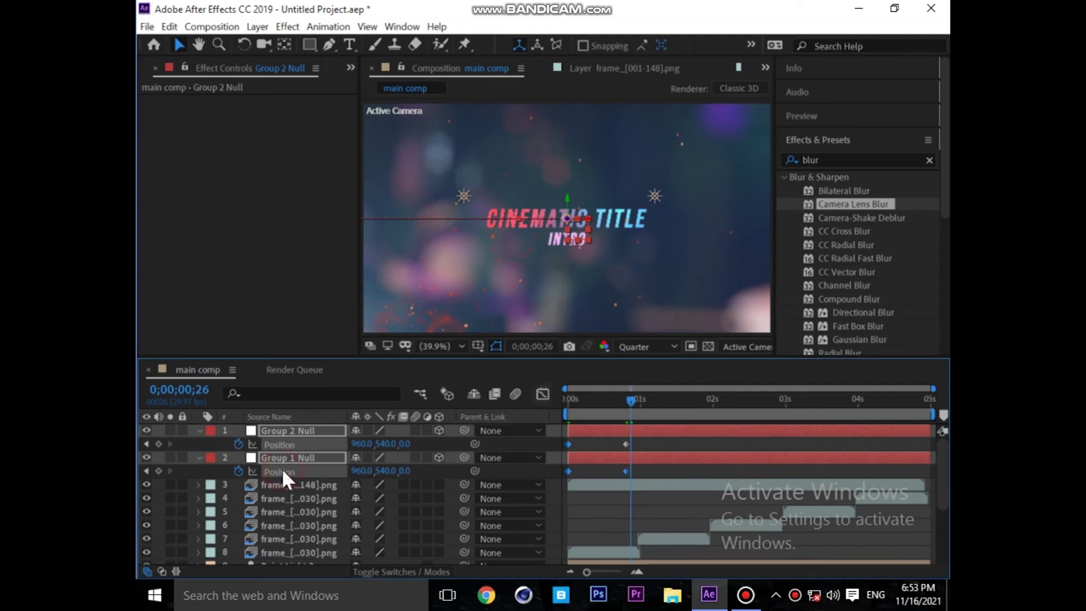
pyautogui.click(263, 498)
pyautogui.click(265, 466)
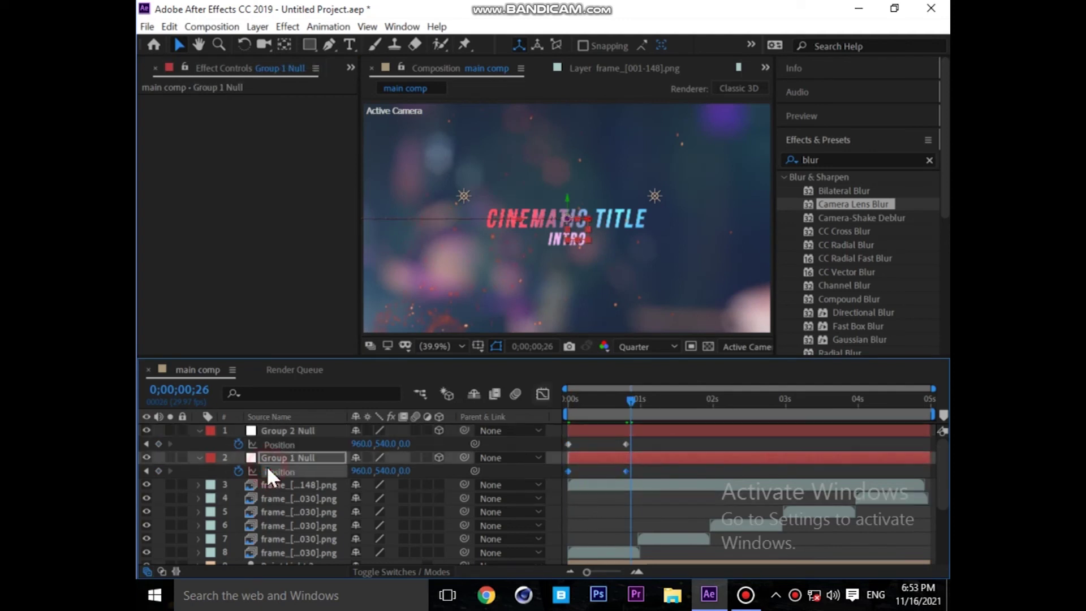
# - At 0s, drag Group 1 Null off frame right to 2367.9,540 so CINEMATIC TITLE enters from the right
pyautogui.moveTo(358, 471); pyautogui.dragTo(791, 447)
pyautogui.hotkey('ctrl', 'z')
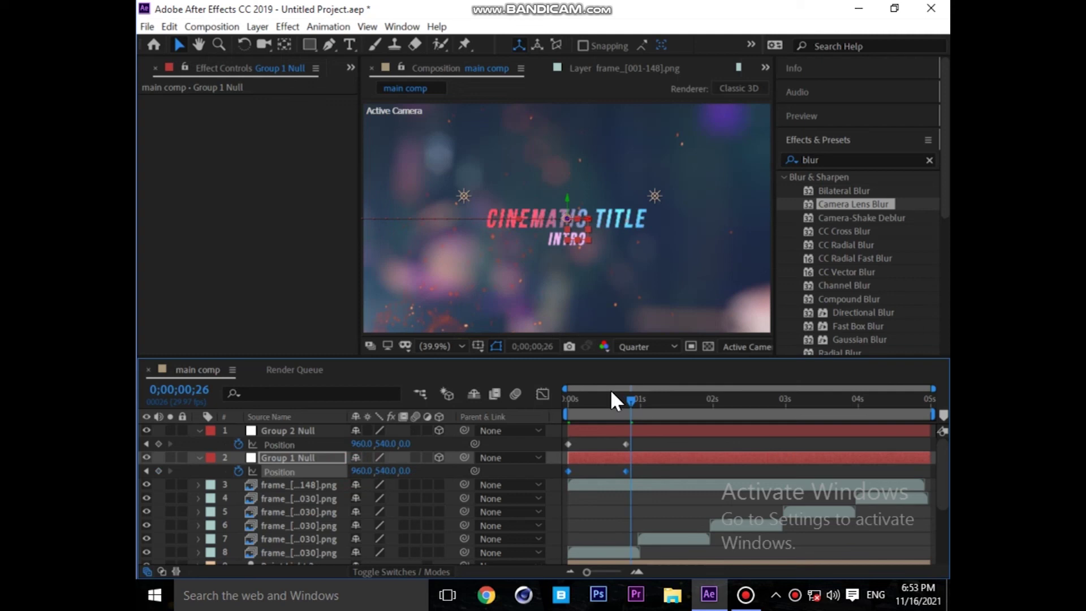
pyautogui.click(610, 403)
pyautogui.moveTo(608, 402); pyautogui.dragTo(490, 413)
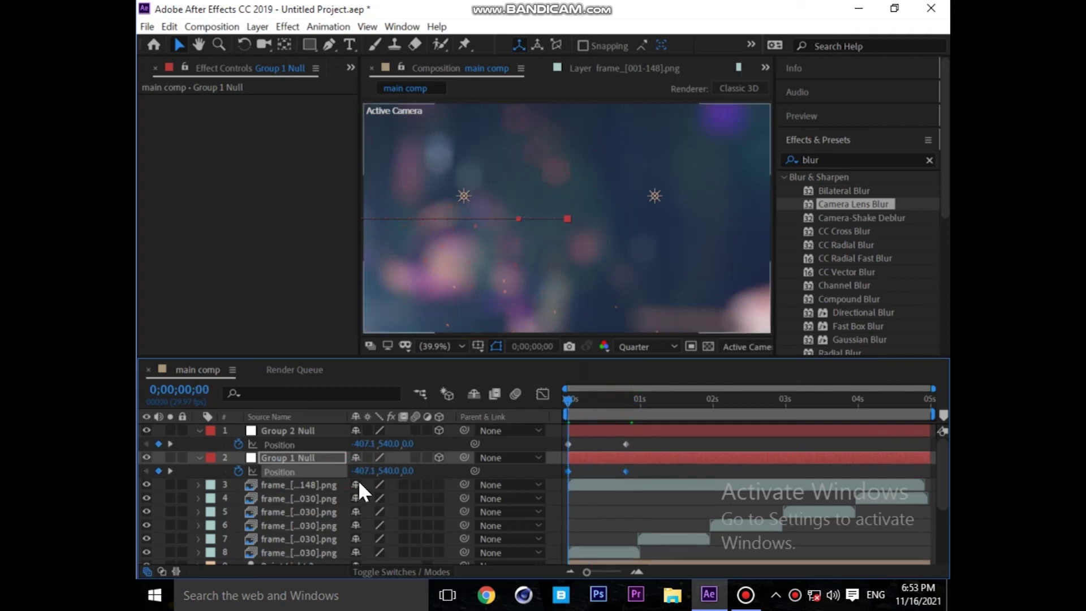
pyautogui.moveTo(405, 471); pyautogui.dragTo(351, 472)
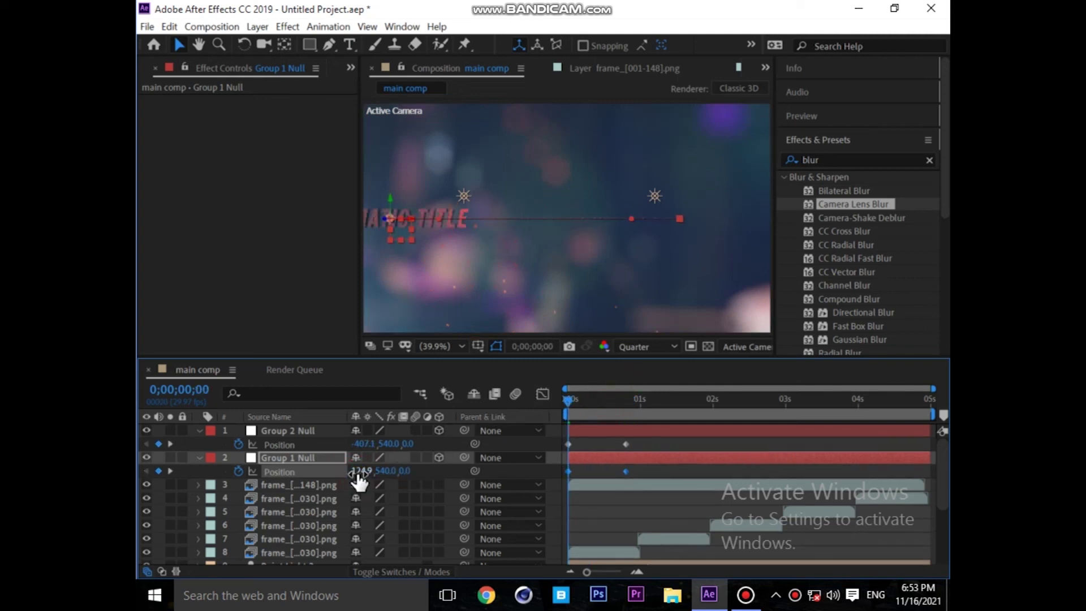
pyautogui.moveTo(374, 471); pyautogui.dragTo(735, 447)
pyautogui.moveTo(362, 471); pyautogui.dragTo(767, 446)
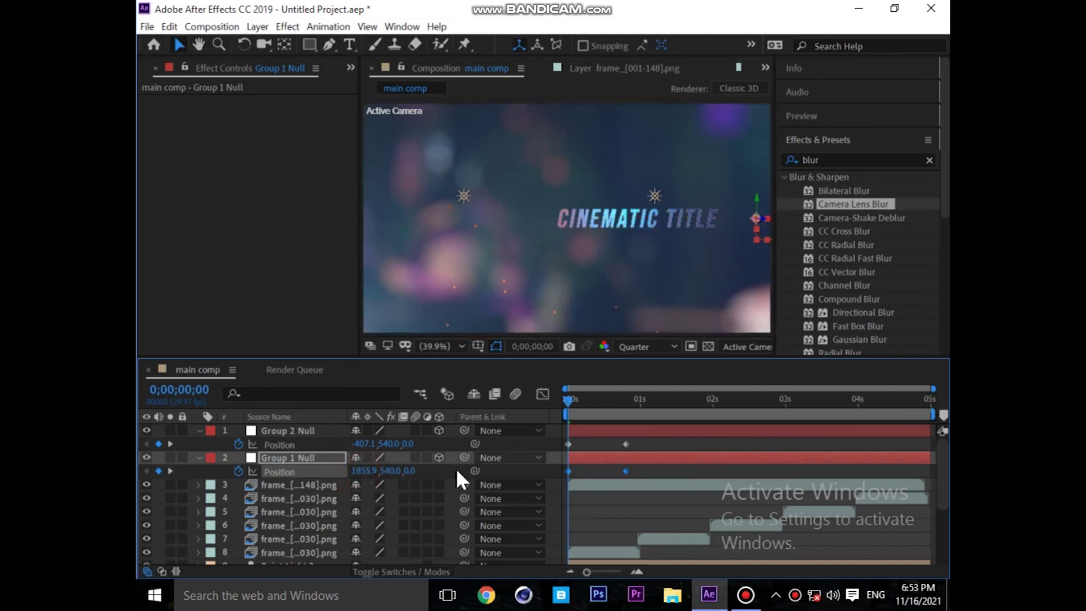
pyautogui.moveTo(363, 482); pyautogui.dragTo(677, 456)
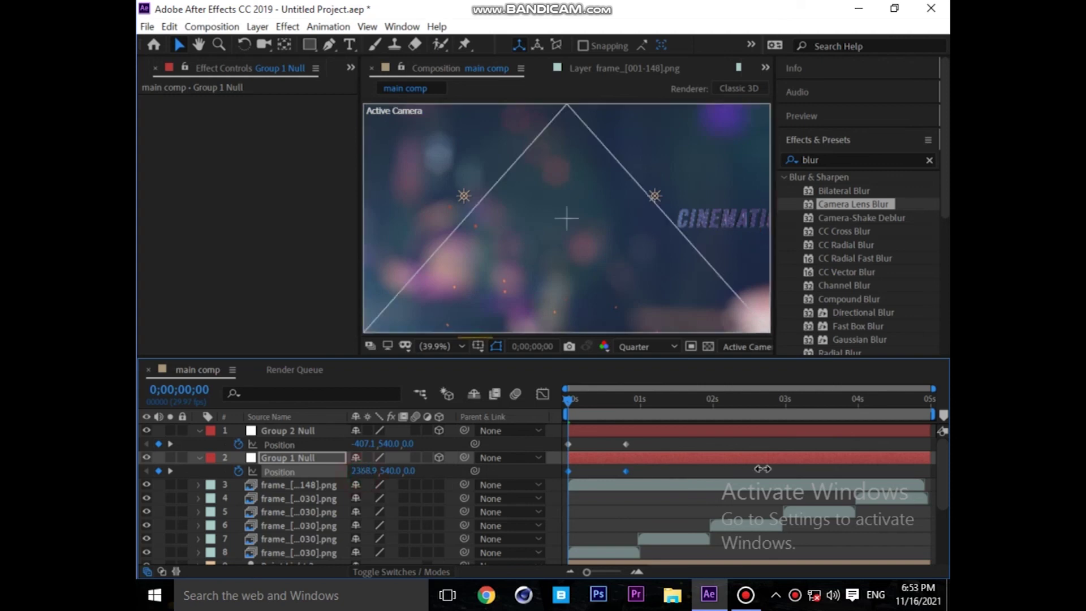
# - Preview the sliding titles, stopping at frame 22, and select Group 2 Null
pyautogui.press('space')
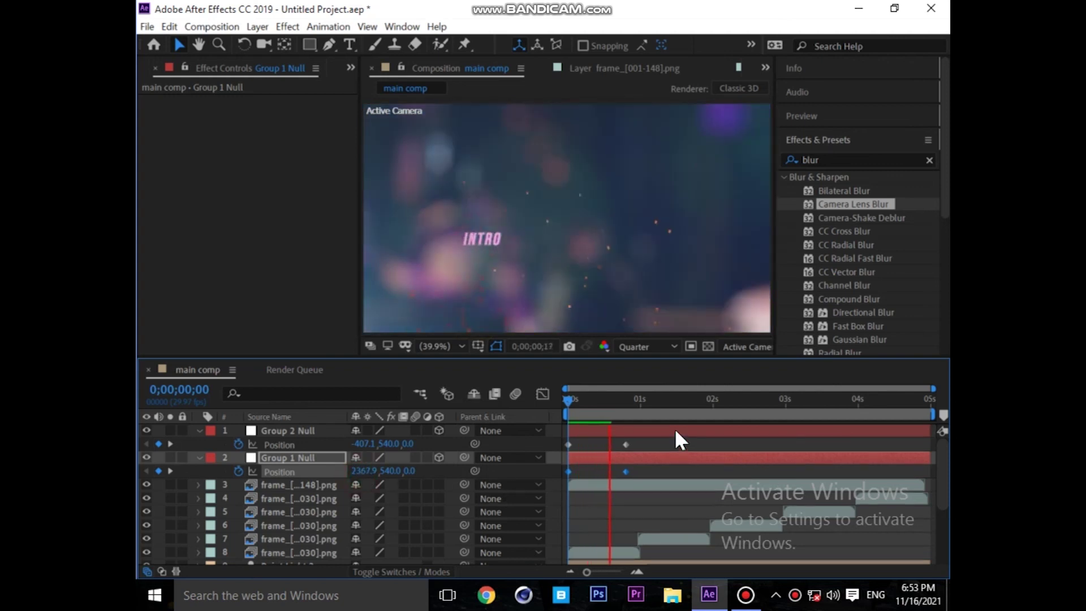
pyautogui.press('space')
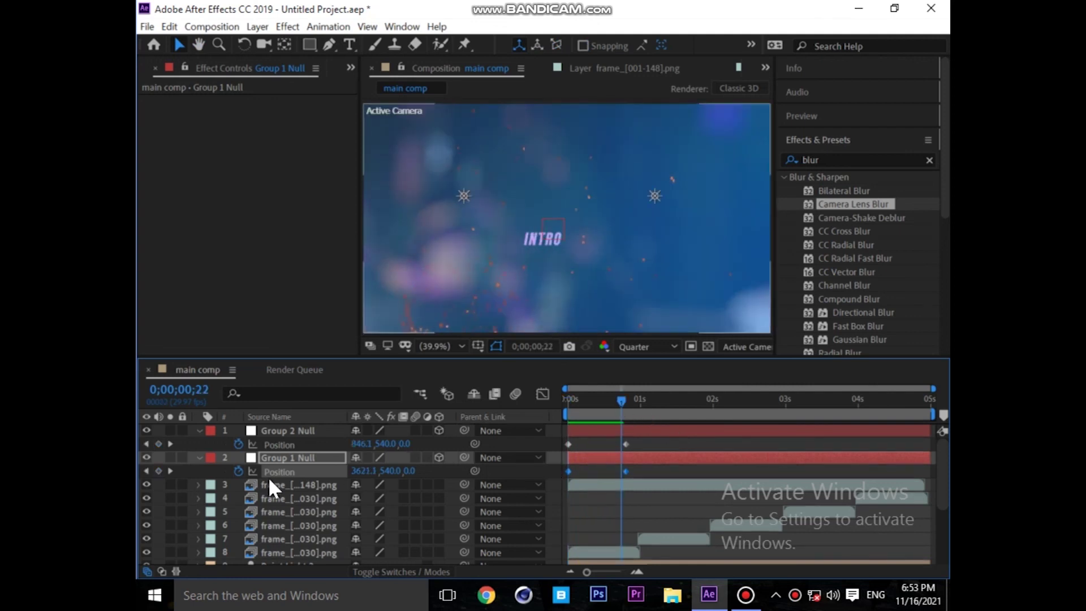
pyautogui.click(294, 430)
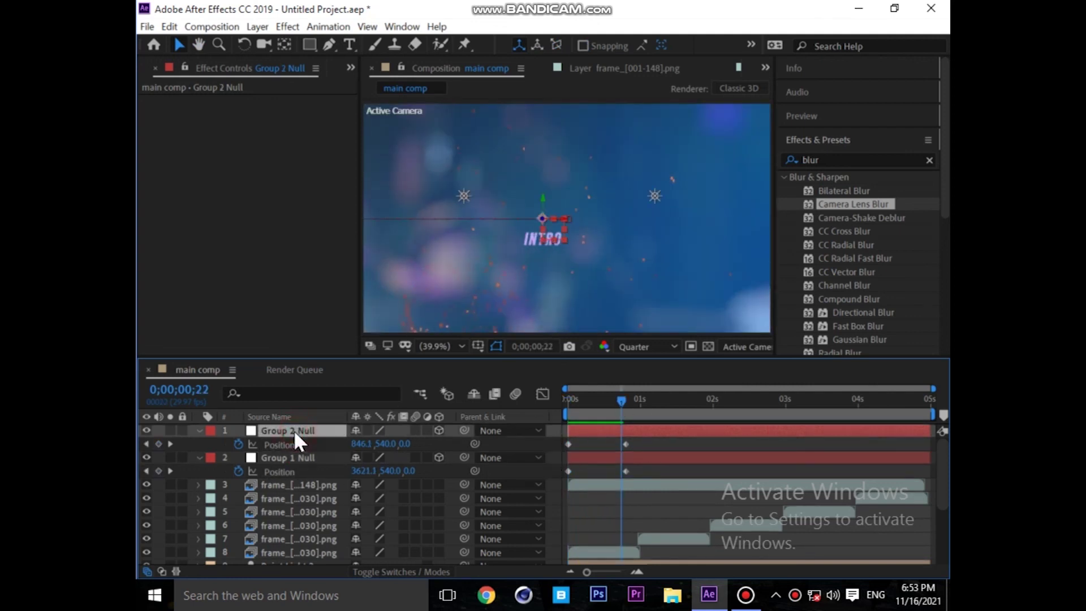
# - Clear Group 1 Null's Position keyframes and re-keyframe CINEMATIC TITLE above INTRO at frame 24
pyautogui.click(238, 470)
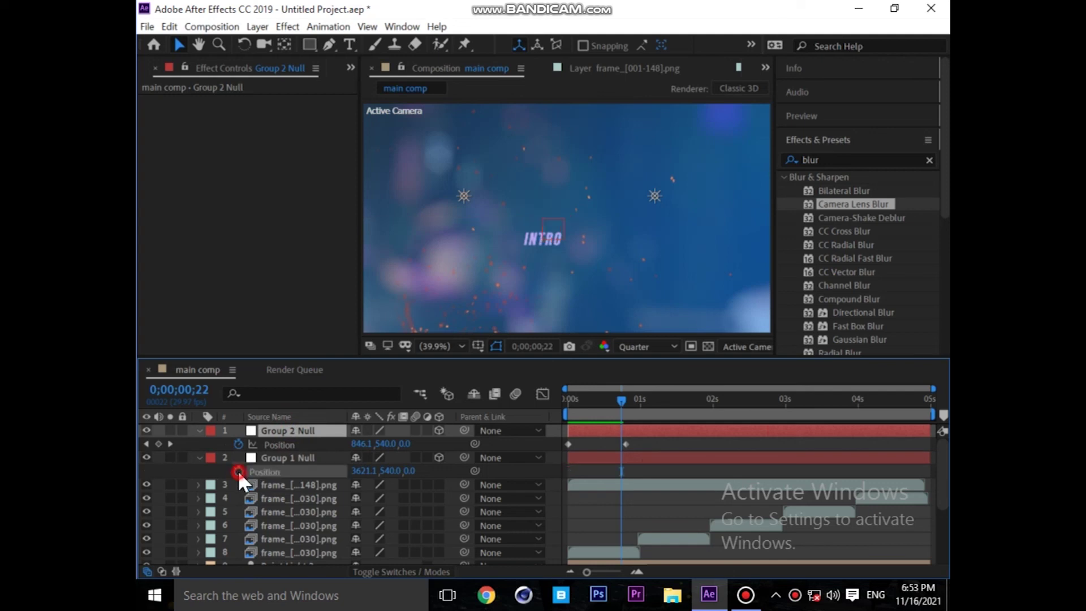
pyautogui.click(169, 445)
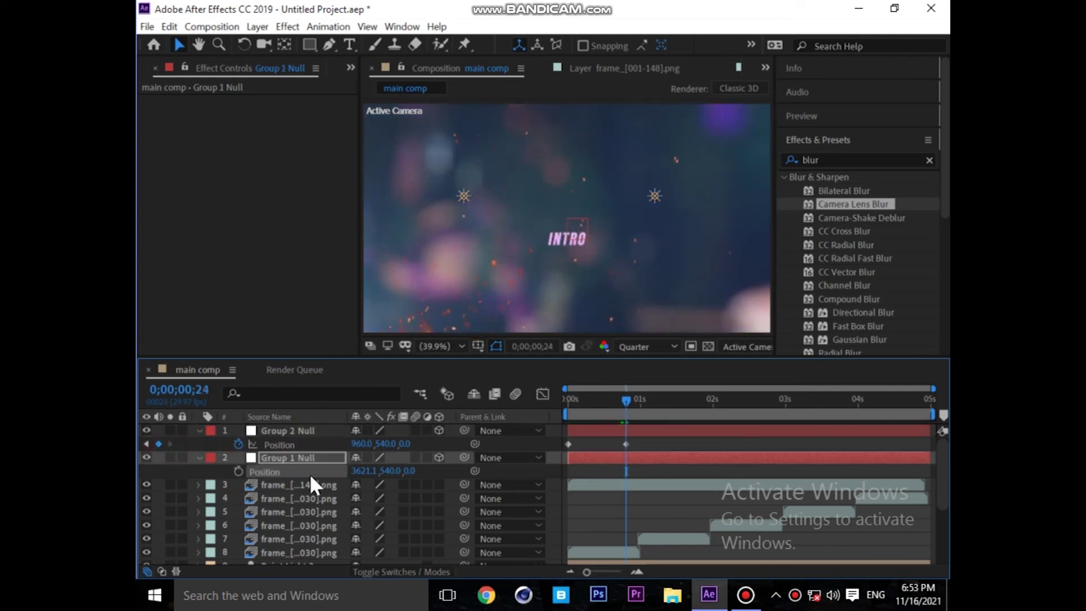
pyautogui.click(361, 471)
pyautogui.write('0')
pyautogui.press('Return')
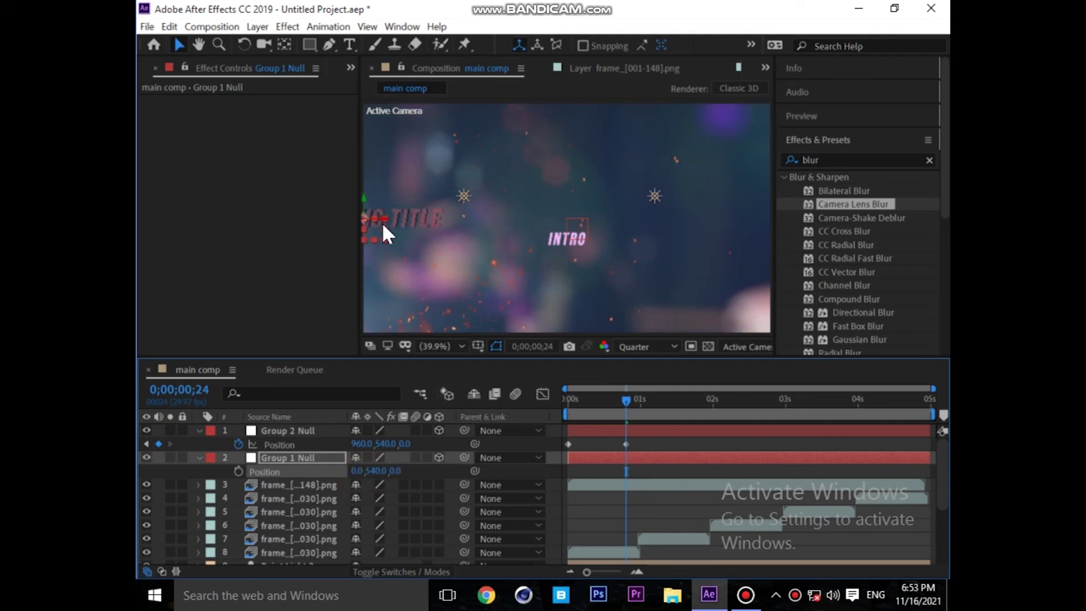
pyautogui.moveTo(379, 217); pyautogui.dragTo(533, 209)
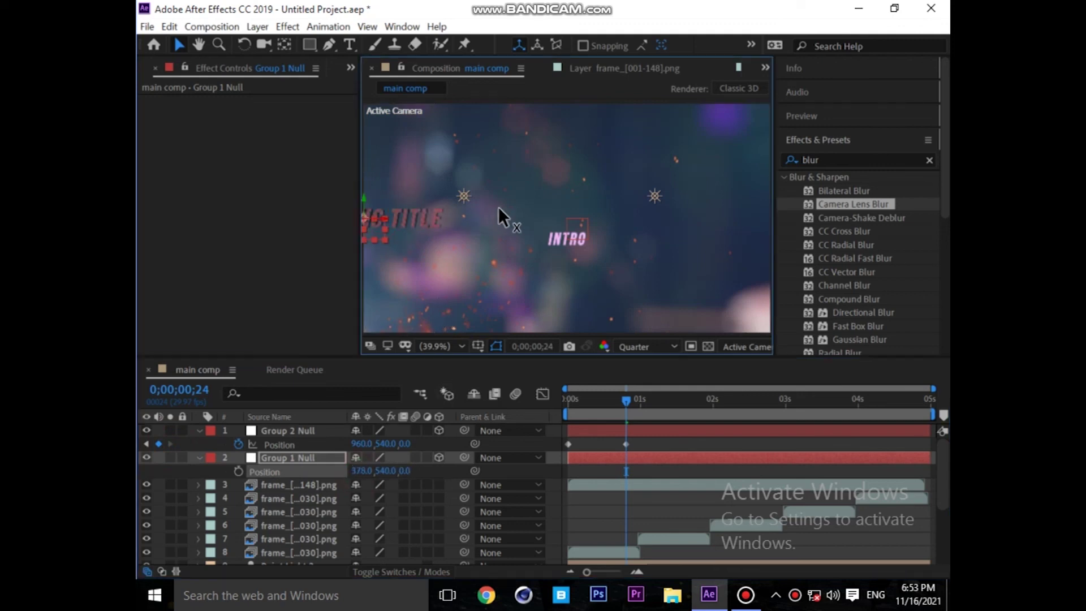
pyautogui.moveTo(533, 218); pyautogui.dragTo(560, 218)
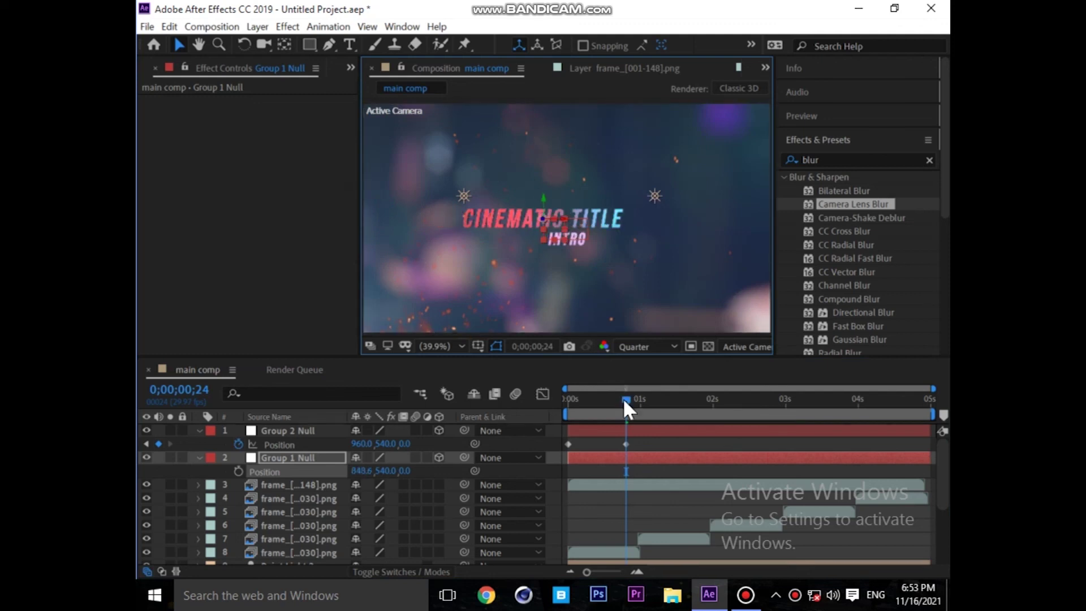
pyautogui.click(239, 472)
# - At 0s, move CINEMATIC TITLE off the right to 2378.1,540,0.0 and preview both titles converging
pyautogui.moveTo(590, 401); pyautogui.dragTo(567, 400)
pyautogui.moveTo(555, 216)
pyautogui.mouseDown()
pyautogui.moveTo(752, 212)
pyautogui.moveTo(823, 259)
pyautogui.mouseUp()
pyautogui.hotkey('ctrl', 'z')
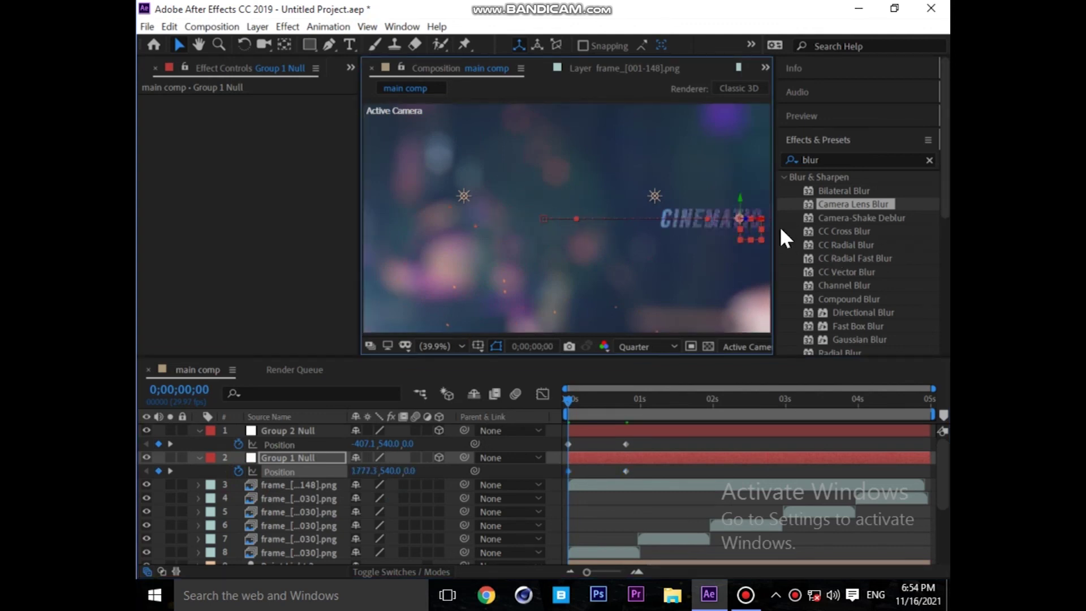
pyautogui.hotkey('ctrl', 'z')
pyautogui.moveTo(756, 225); pyautogui.dragTo(884, 211)
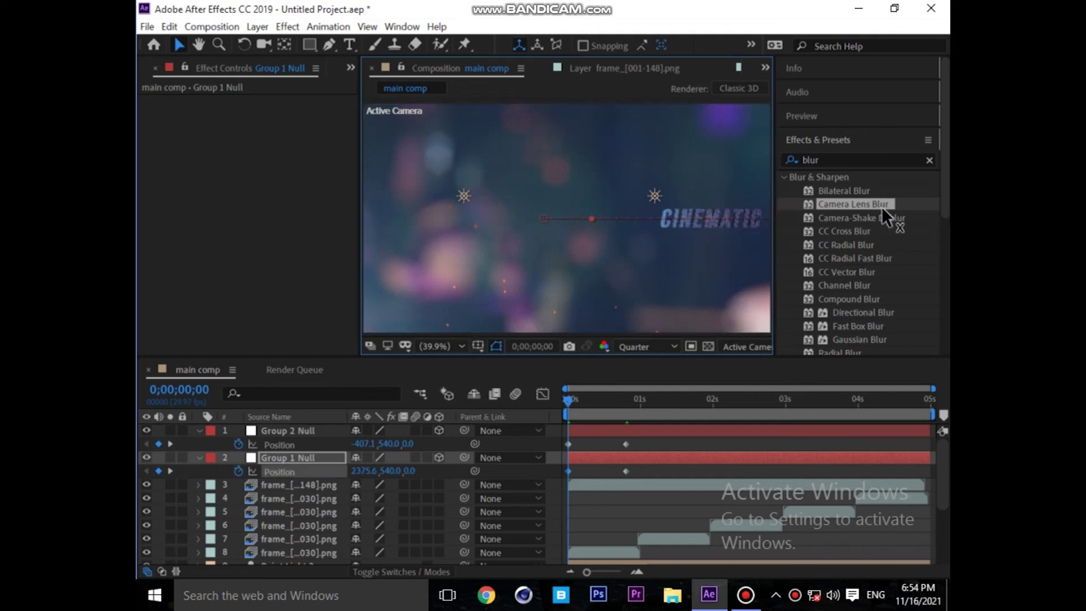
pyautogui.press('space')
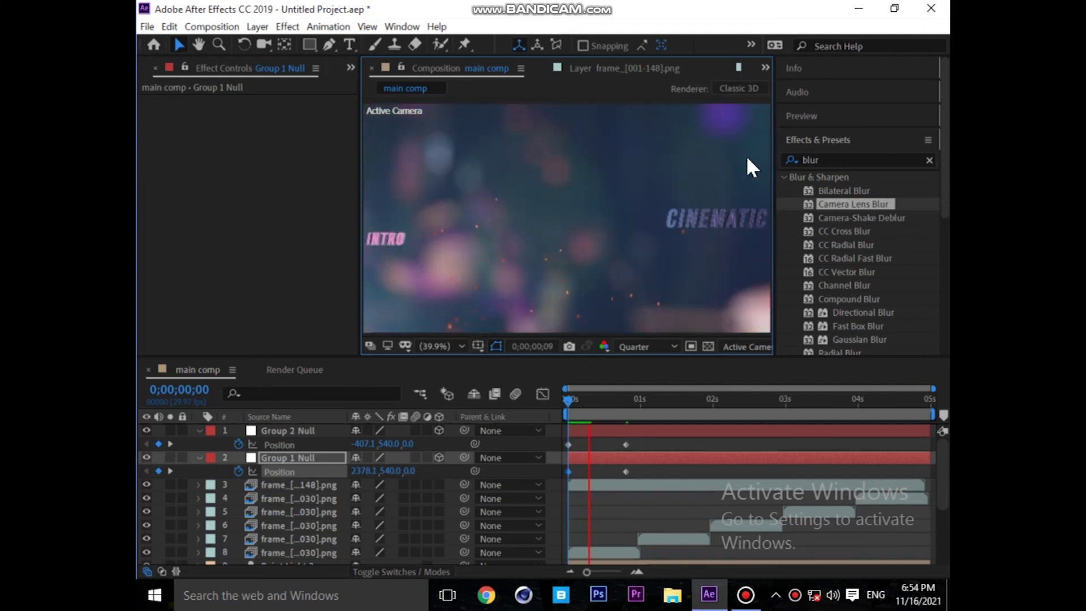
pyautogui.press('space')
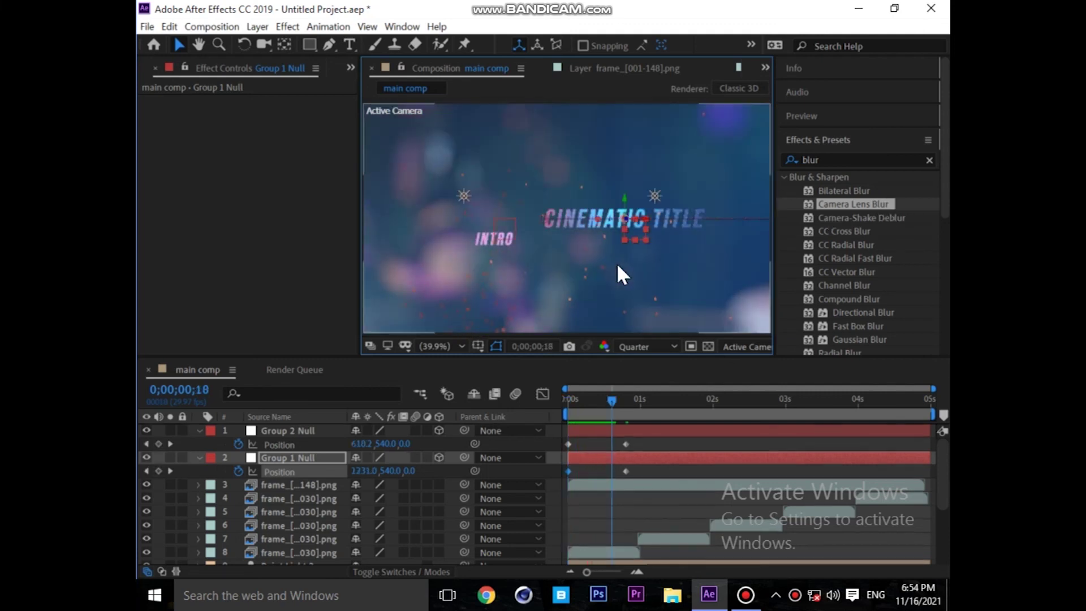
pyautogui.click(199, 431)
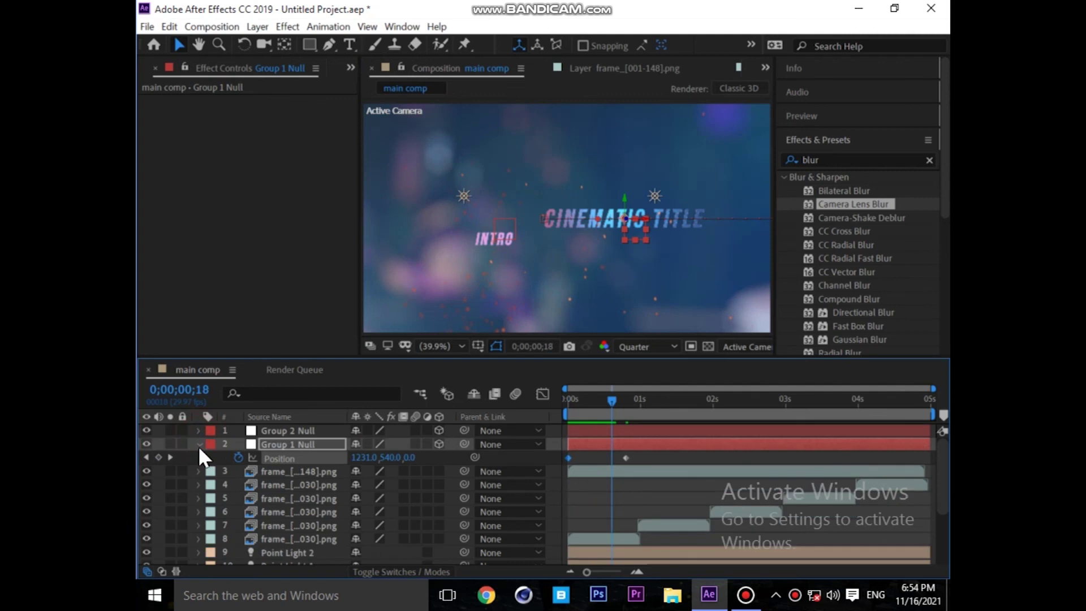
# - Collapse the open layer properties, make the element layer visible, and preview the animation
pyautogui.click(199, 444)
pyautogui.scroll(-3, 294, 517)
pyautogui.click(267, 503)
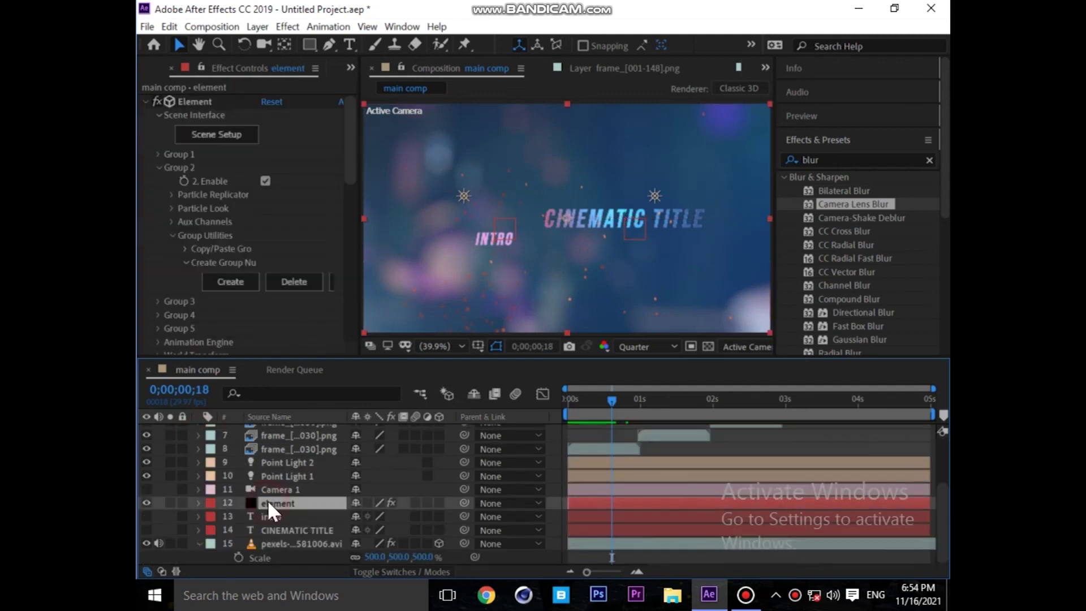
pyautogui.click(146, 498)
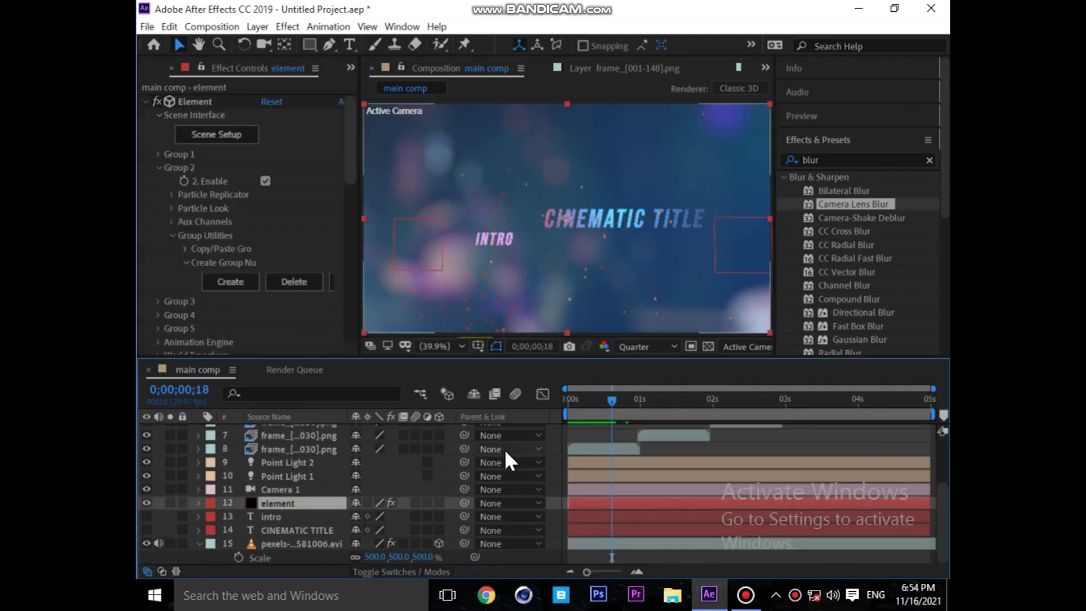
pyautogui.click(596, 401)
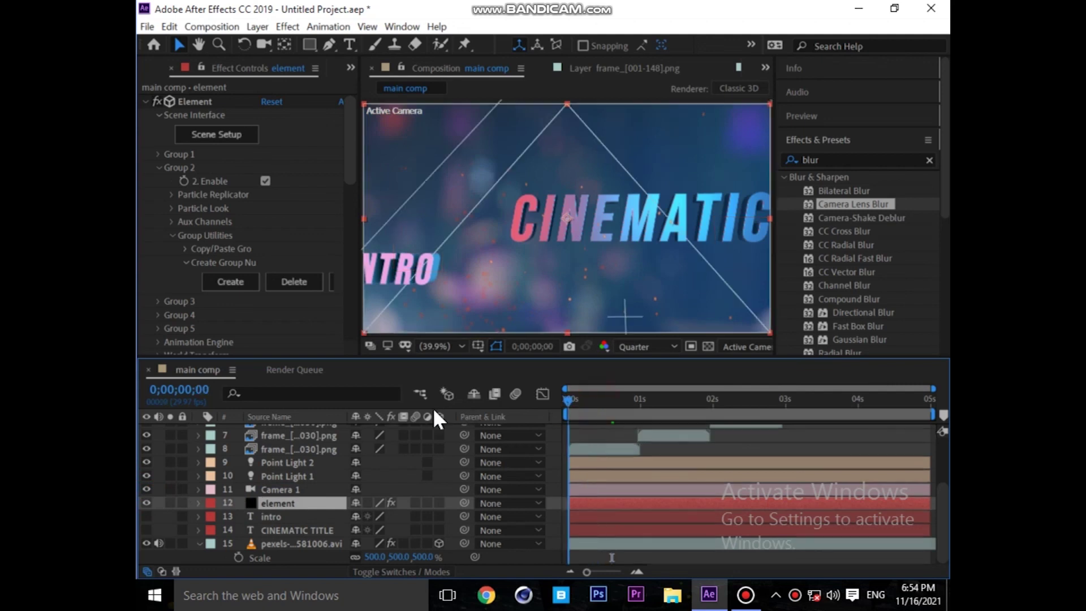
pyautogui.press('space')
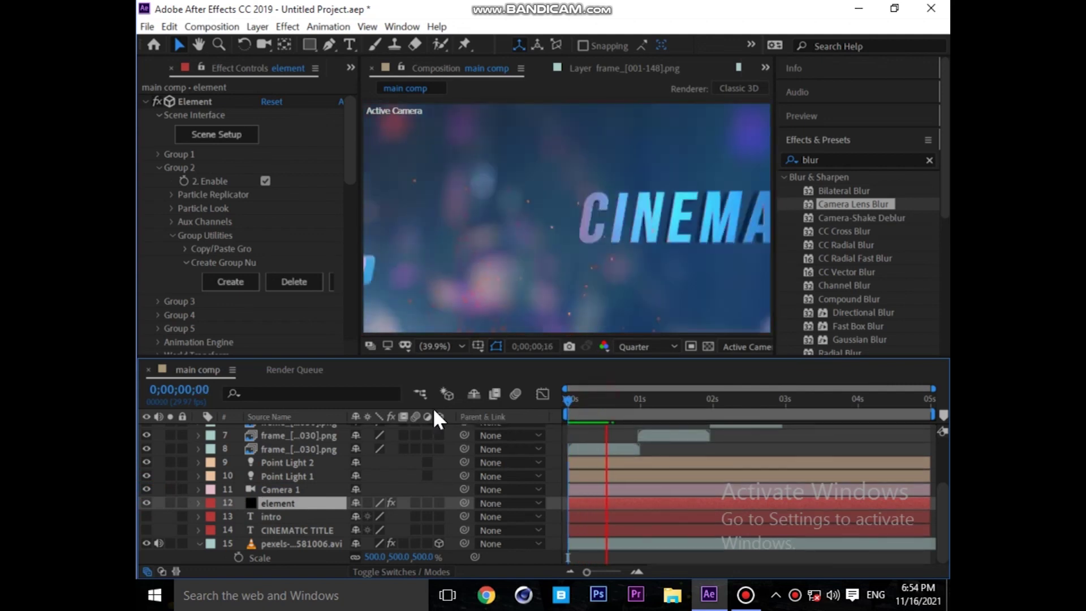
# - Stop the preview, collapse the Element effect settings, and reveal Camera 1's Transform keyframes
pyautogui.click(144, 104)
pyautogui.click(144, 102)
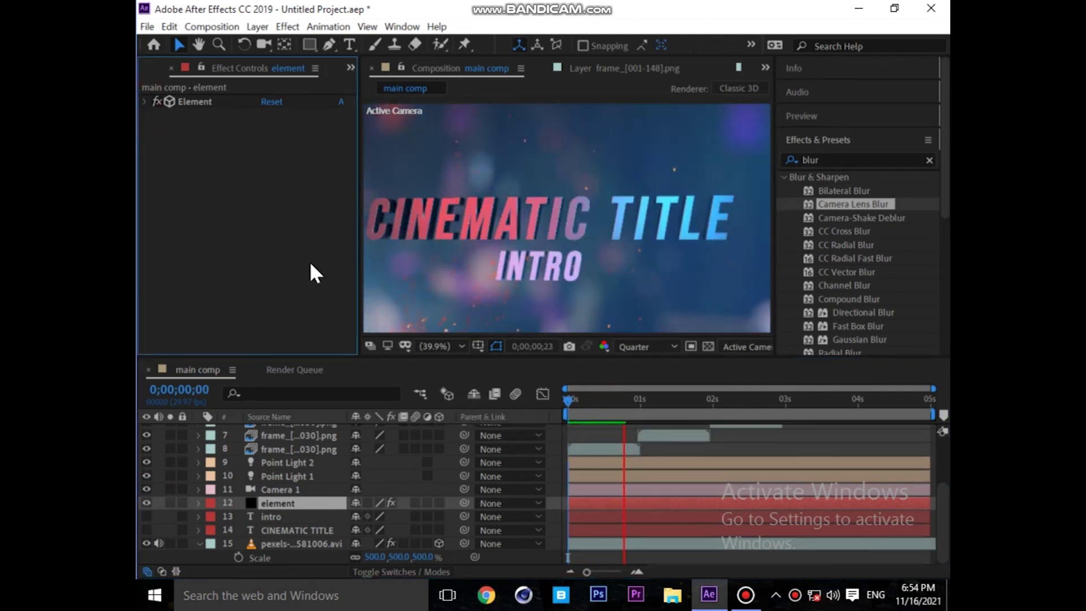
pyautogui.press('space')
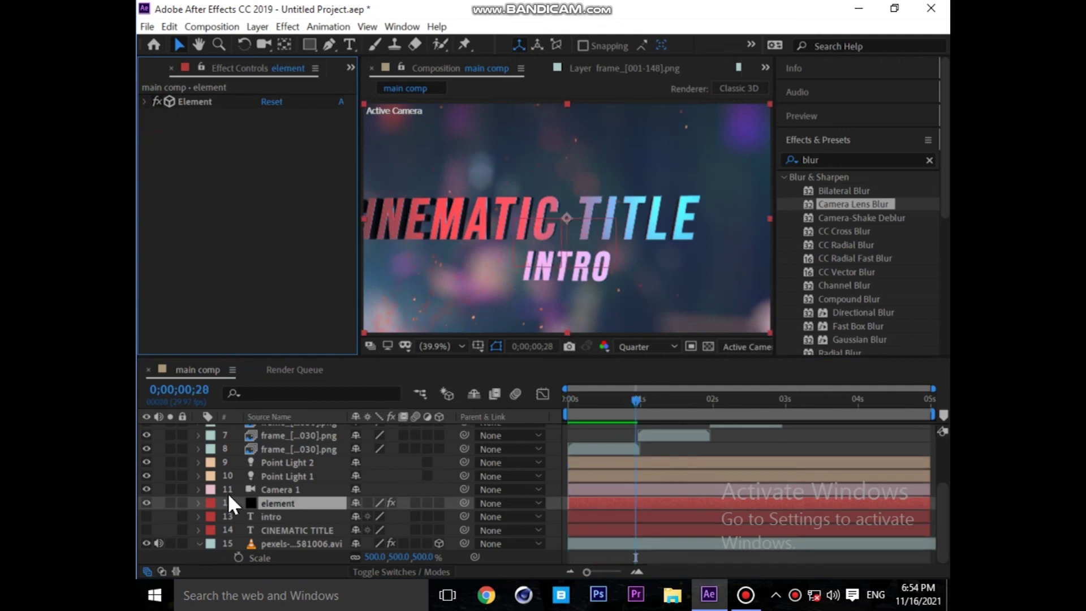
pyautogui.click(197, 490)
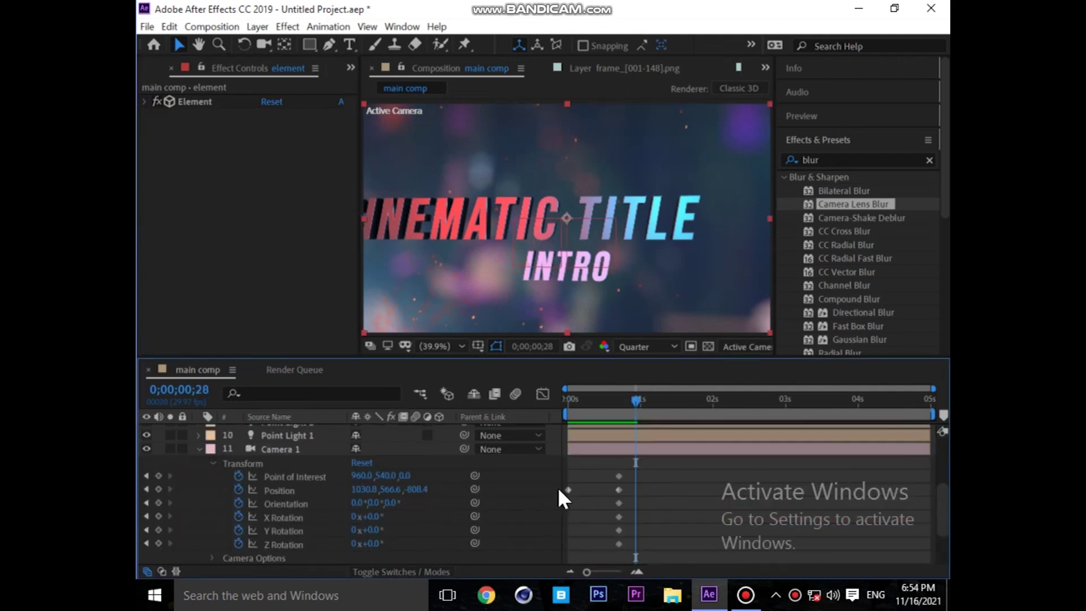
# - At 0;00;04;29, pan and pull Camera 1 back to 962.7,602.9,-1090.9, then preview the drift
pyautogui.click(145, 476)
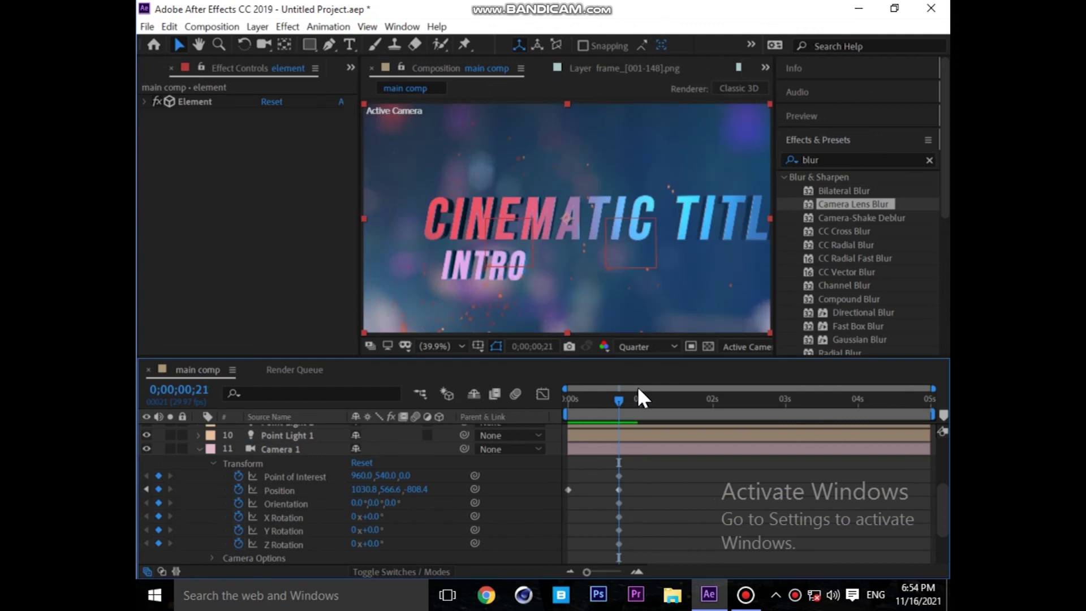
pyautogui.moveTo(617, 400); pyautogui.dragTo(627, 403)
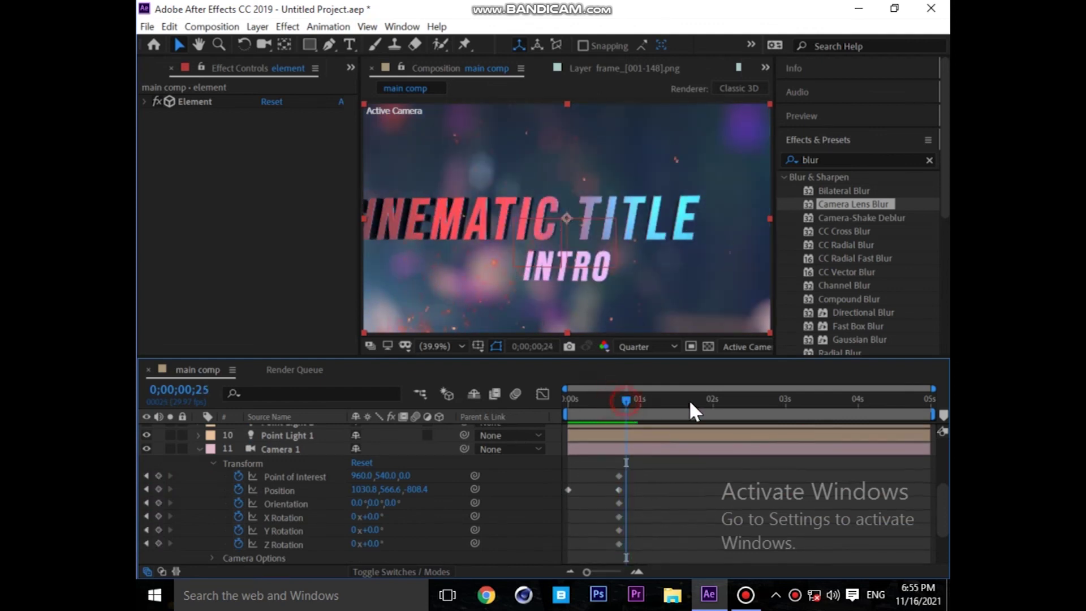
pyautogui.press('End')
pyautogui.press('c')
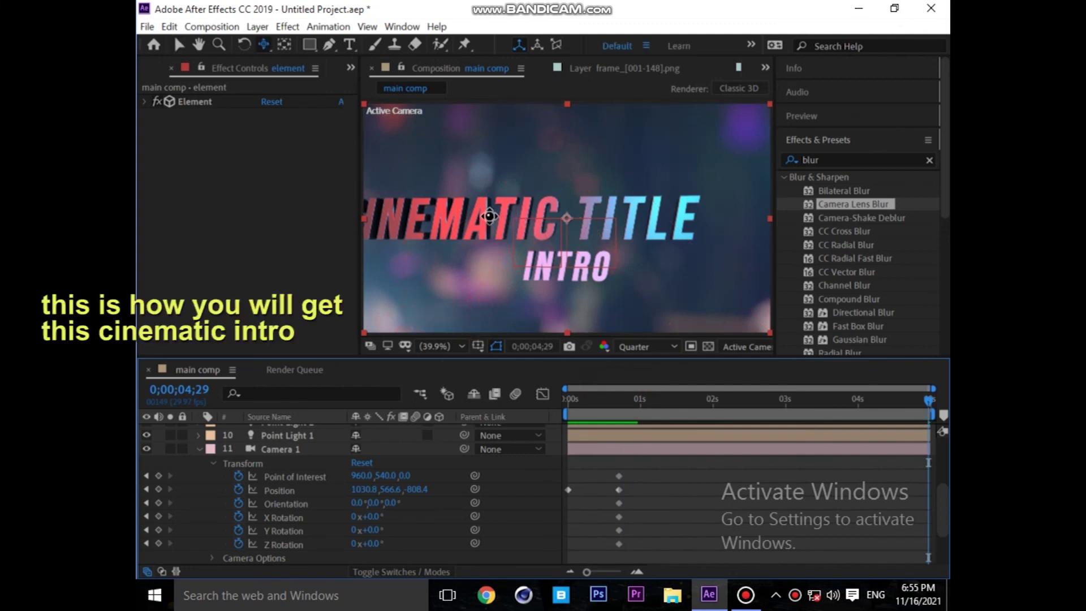
pyautogui.moveTo(481, 212); pyautogui.dragTo(535, 204)
pyautogui.press('c')
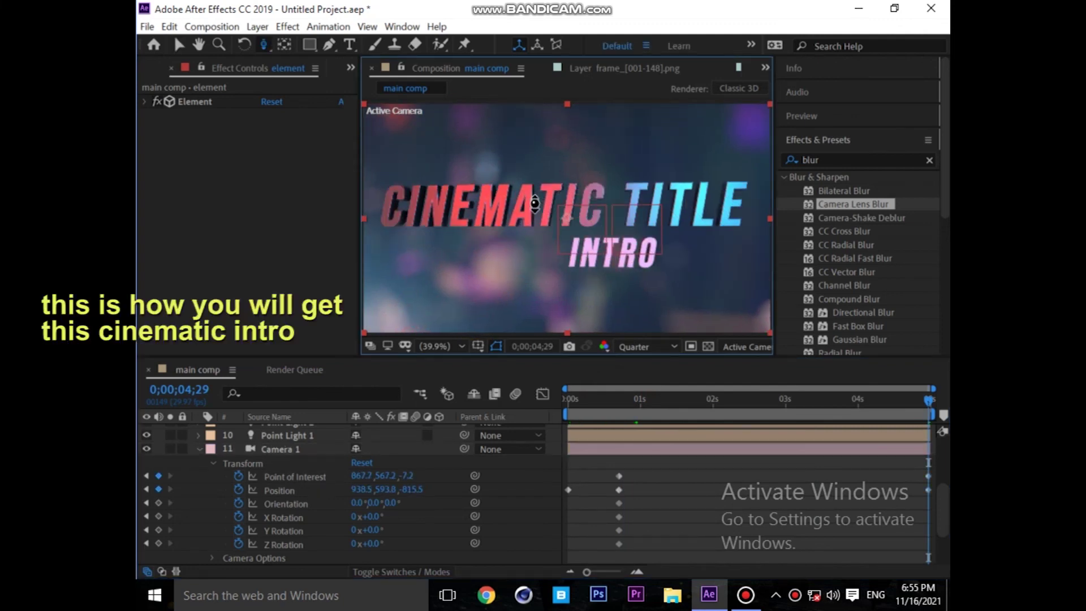
pyautogui.moveTo(524, 160); pyautogui.dragTo(527, 229)
pyautogui.click(626, 399)
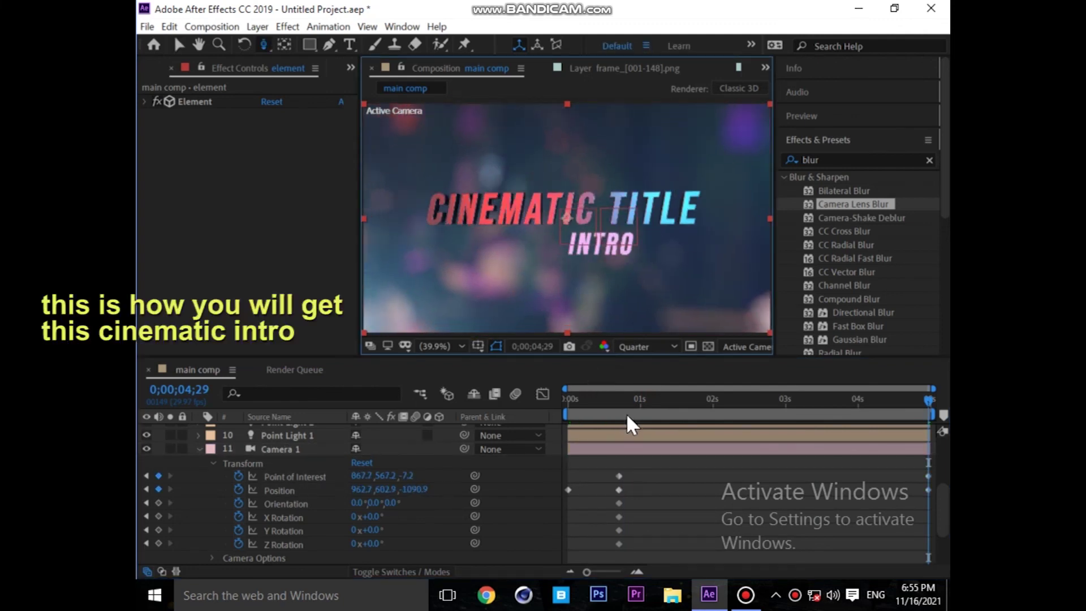
pyautogui.press('space')
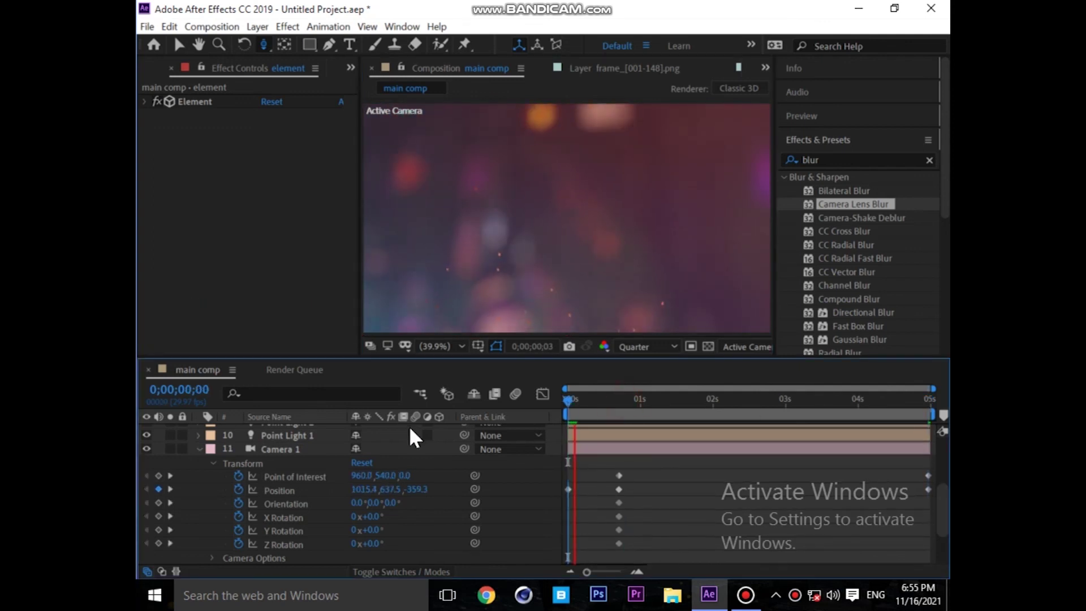